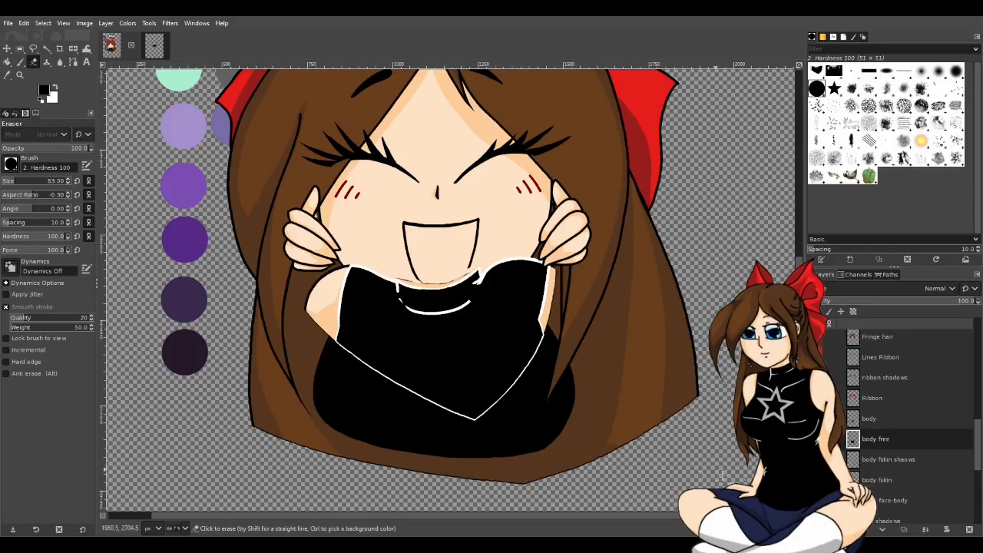
Step: Show the body fskin and body fskin shadows layers, and hide the body layer while keeping body free visible
left_click(816, 459)
left_click(816, 480)
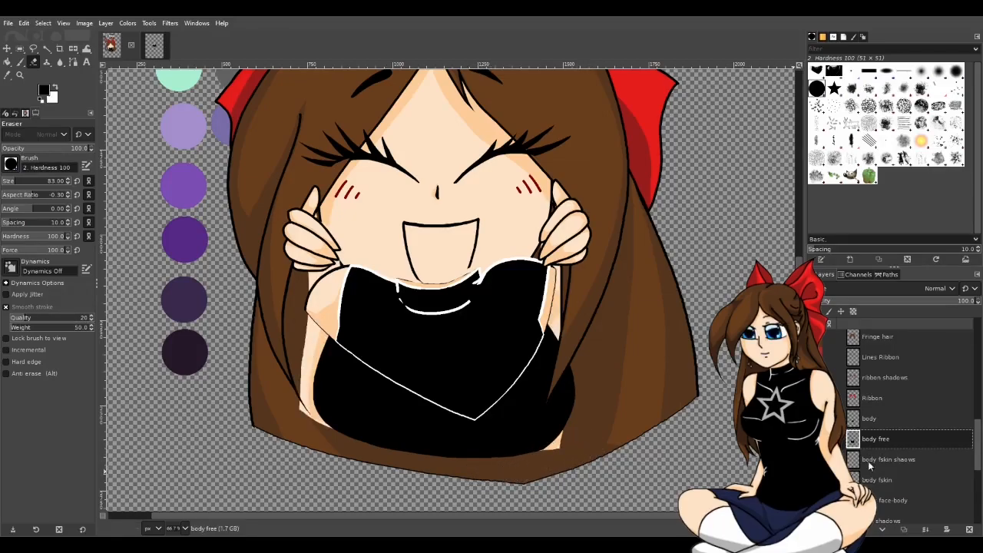
left_click(816, 419)
scroll(884, 453, "up", 3)
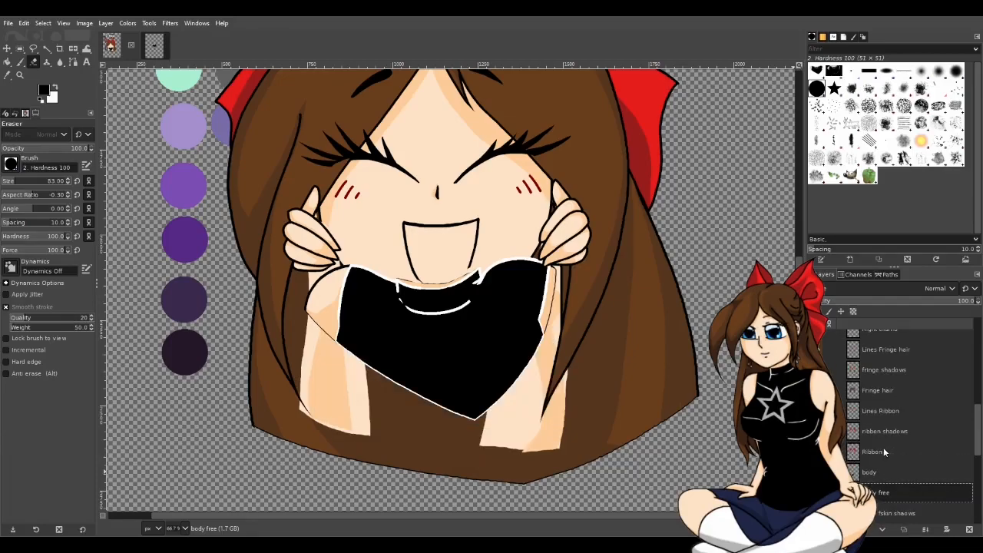
scroll(883, 453, "down", 2)
left_click(816, 466)
left_click(817, 445)
scroll(877, 454, "up", 12)
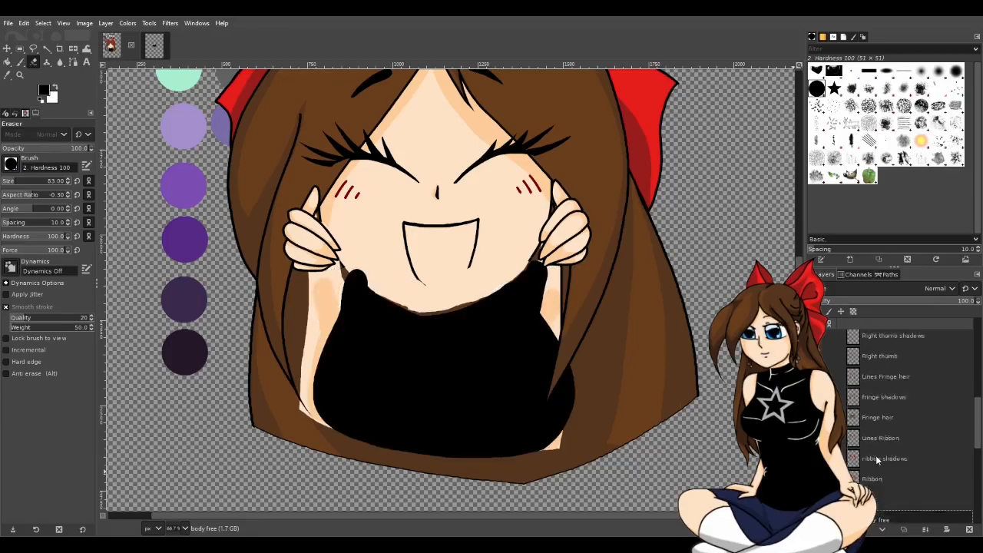
Step: Show the heart layer over the character
scroll(851, 470, "down", 3)
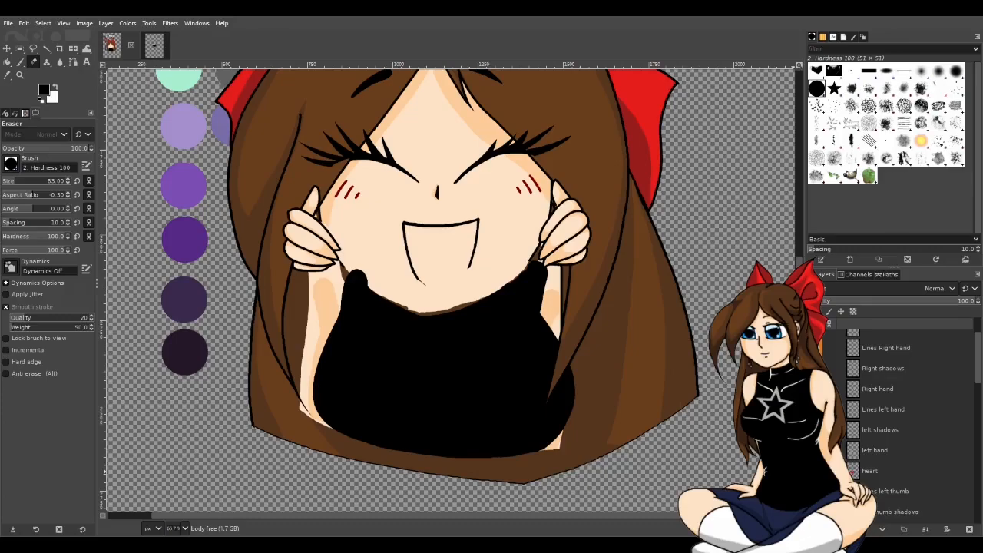
left_click(816, 470)
scroll(553, 417, "down", 3)
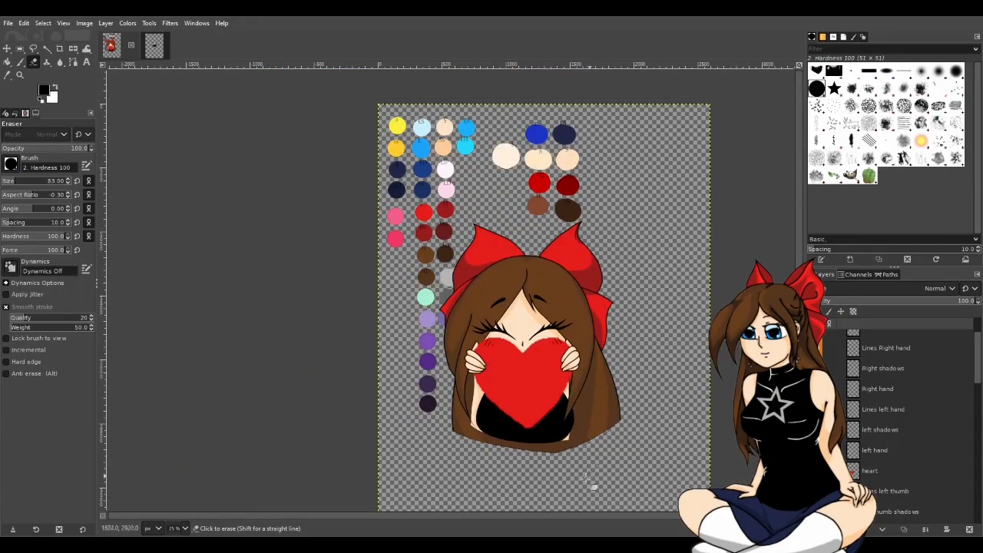
Step: Make a rectangular selection of about 1788 by 1712 px around the character
left_click_drag(517, 515, 546, 517)
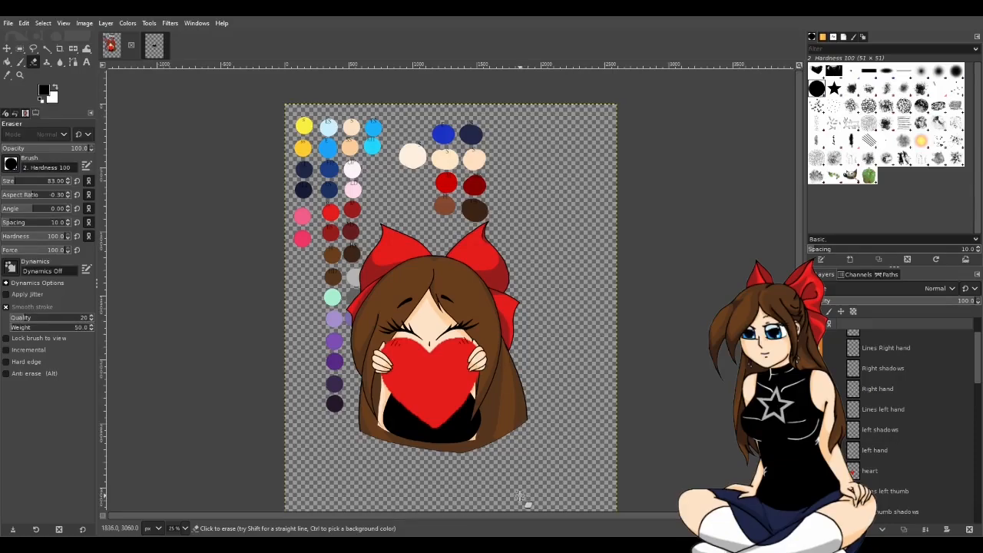
left_click(20, 49)
left_click_drag(330, 211, 566, 435)
scroll(403, 465, "up", 1)
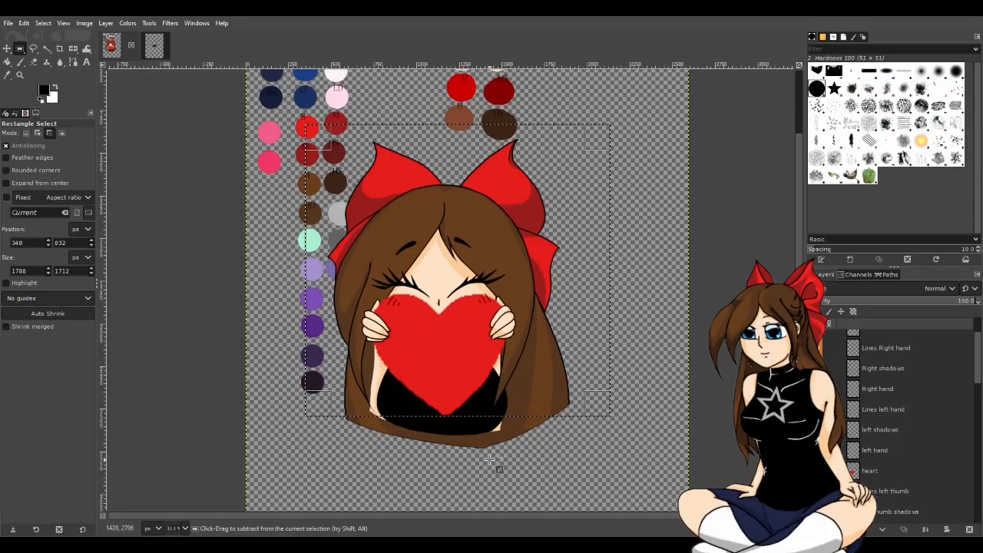
Step: Create a new layer named body lines directly above the body free layer
scroll(483, 464, "up", 2)
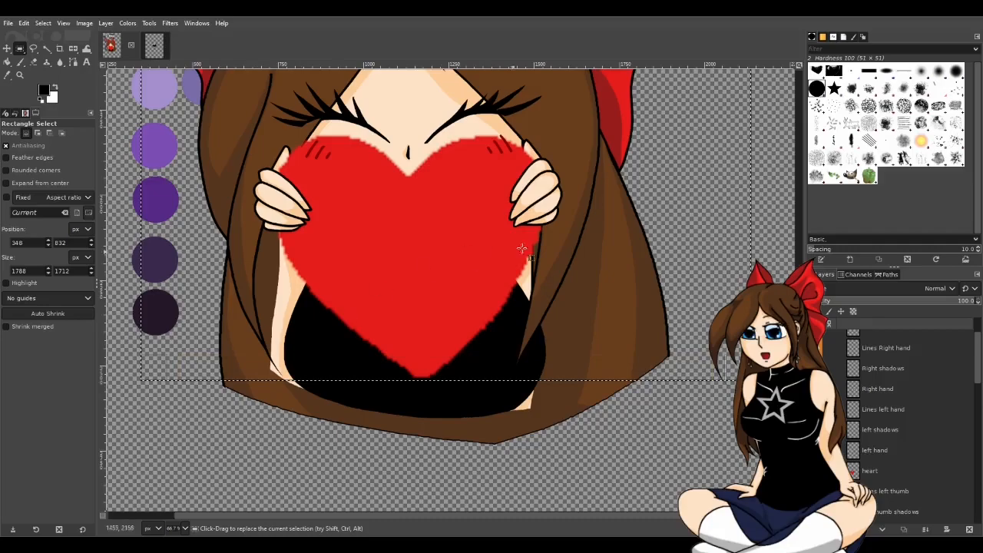
scroll(660, 415, "up", 3)
scroll(660, 414, "up", 1)
scroll(659, 411, "down", 1)
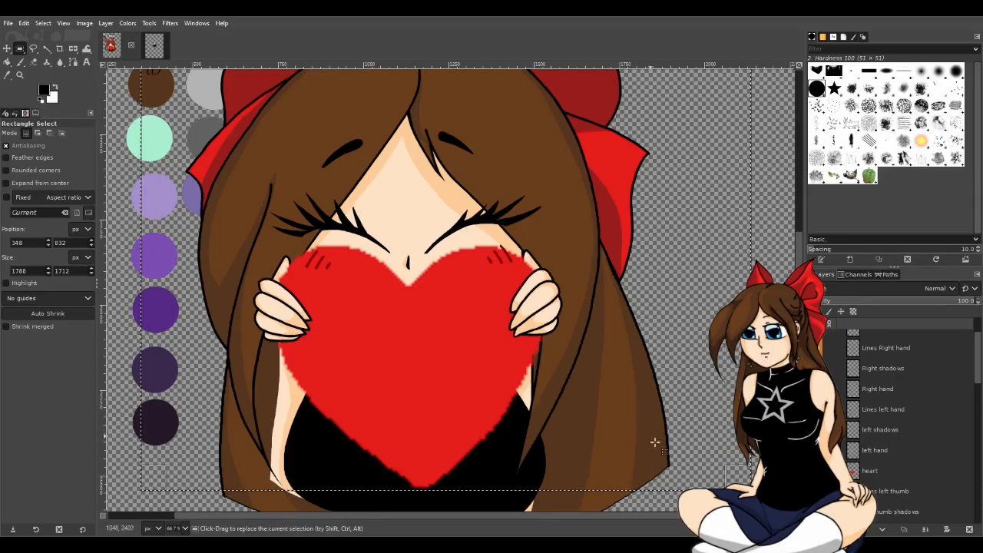
scroll(892, 468, "down", 2)
scroll(885, 463, "down", 5)
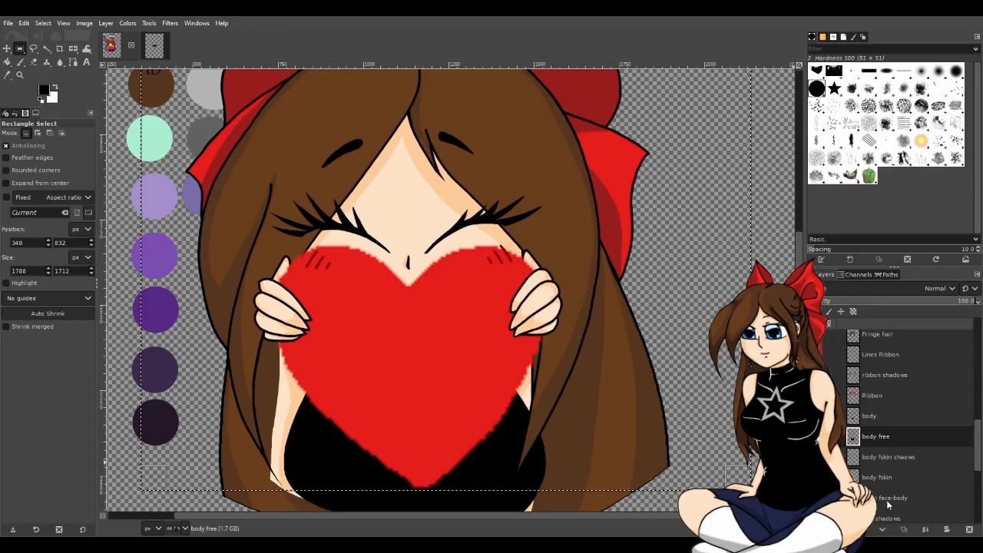
left_click(908, 530)
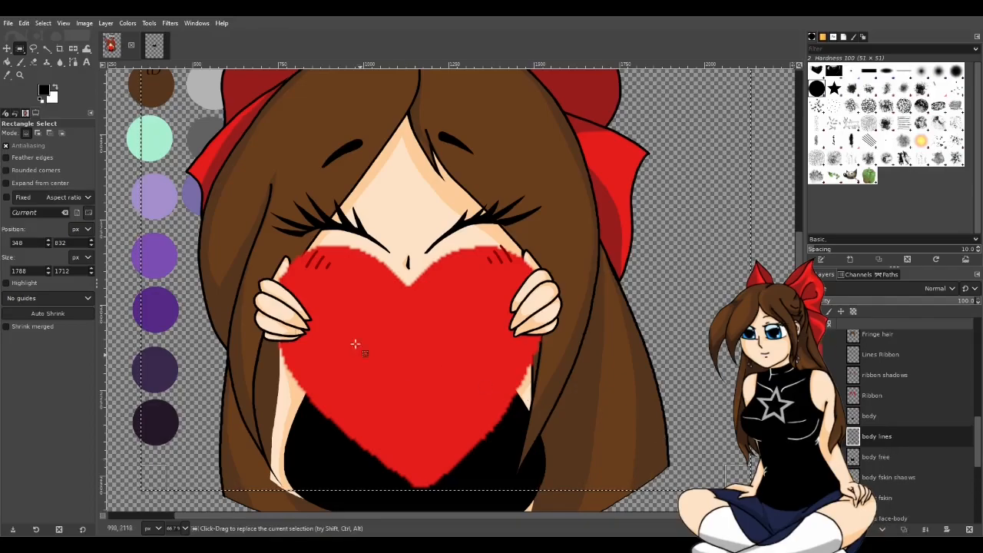
Step: Set up the black Paintbrush with a size of 6 for inking the arm beside the long hair strand
left_click(20, 63)
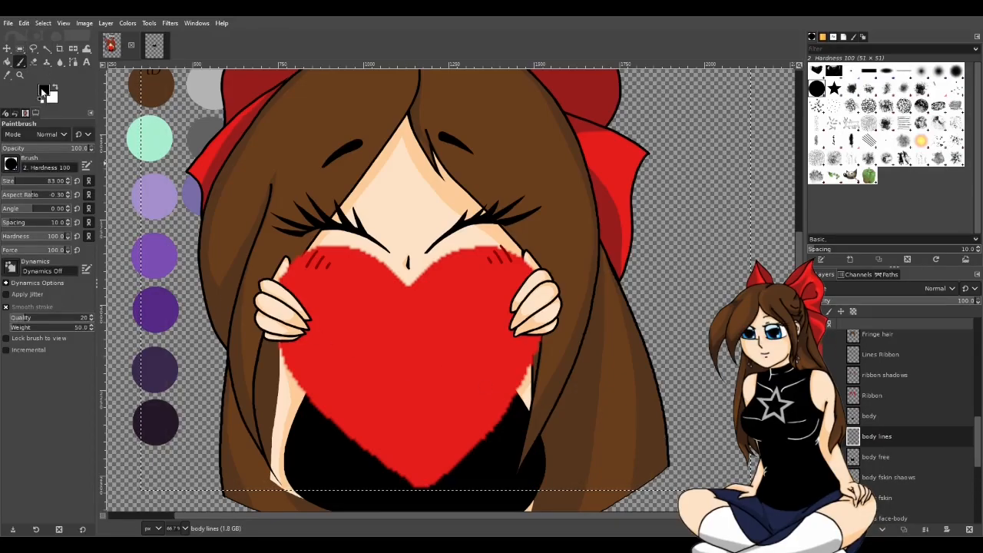
scroll(269, 403, "up", 2)
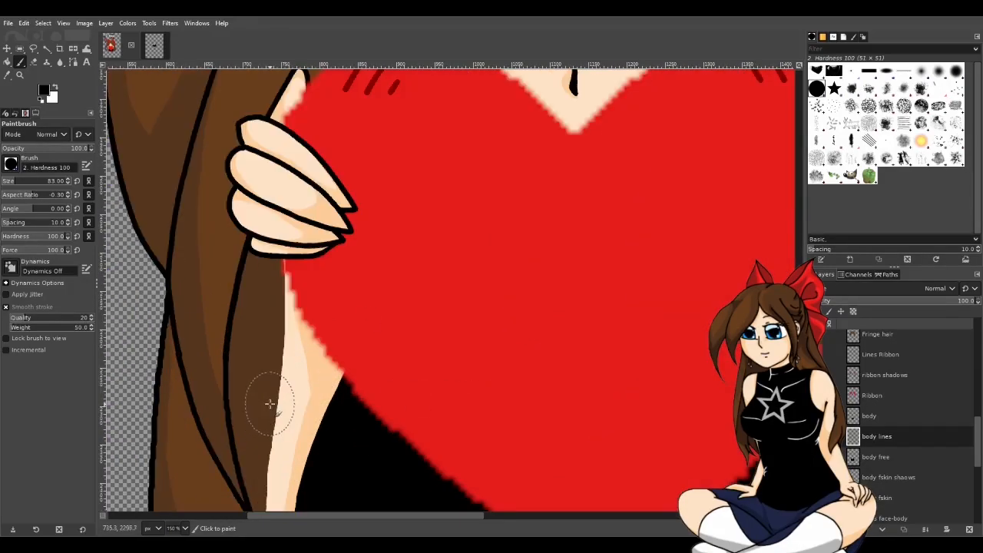
scroll(269, 403, "up", 2)
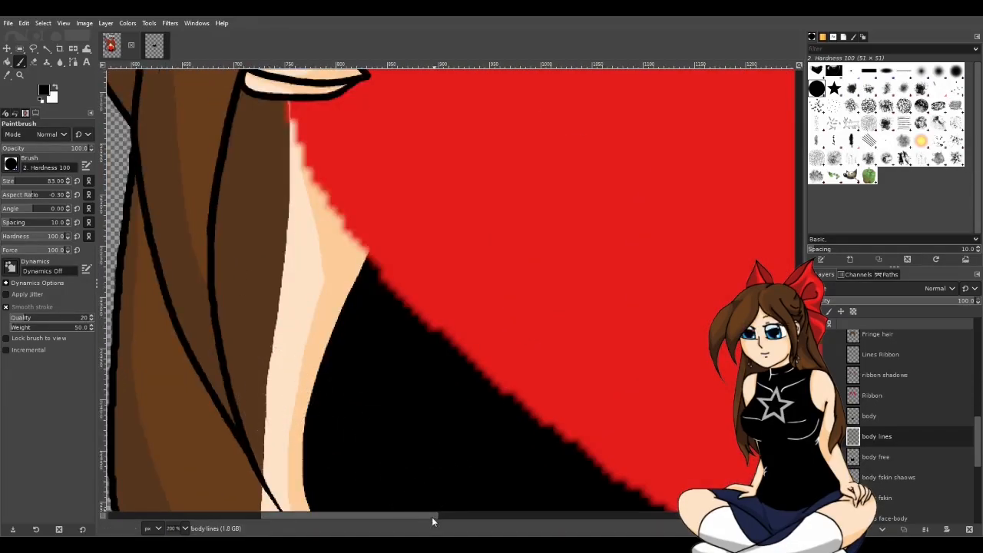
left_click_drag(432, 520, 408, 516)
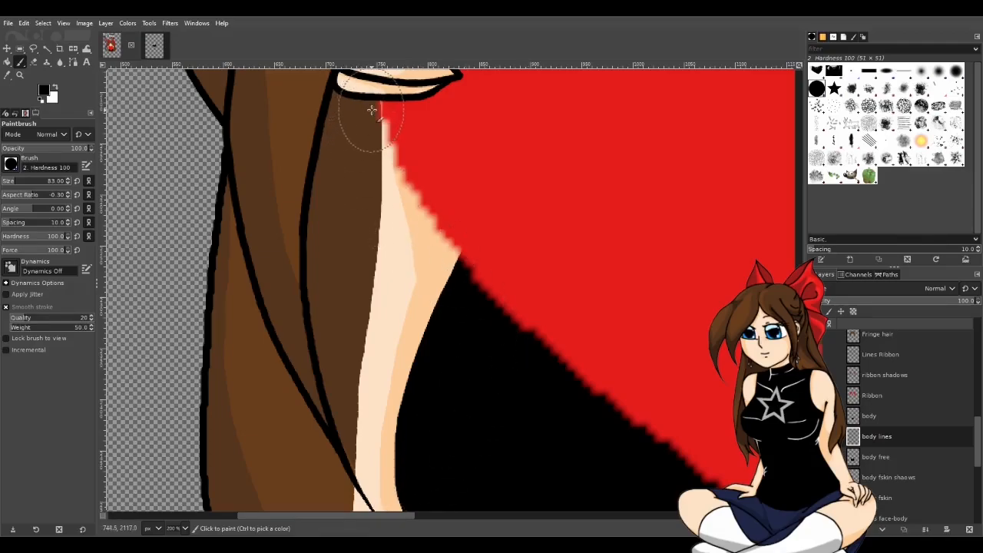
left_click_drag(11, 184, 5, 183)
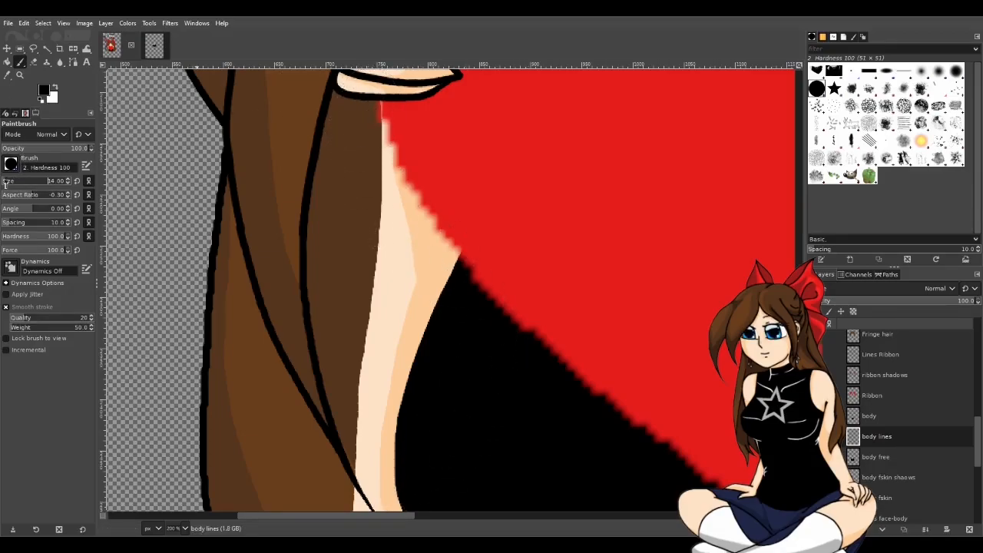
left_click(63, 183)
type("357")
key("Return")
Step: Hide the heart layer so the arms and shirt are uncovered
scroll(906, 407, "up", 5)
scroll(906, 407, "up", 5)
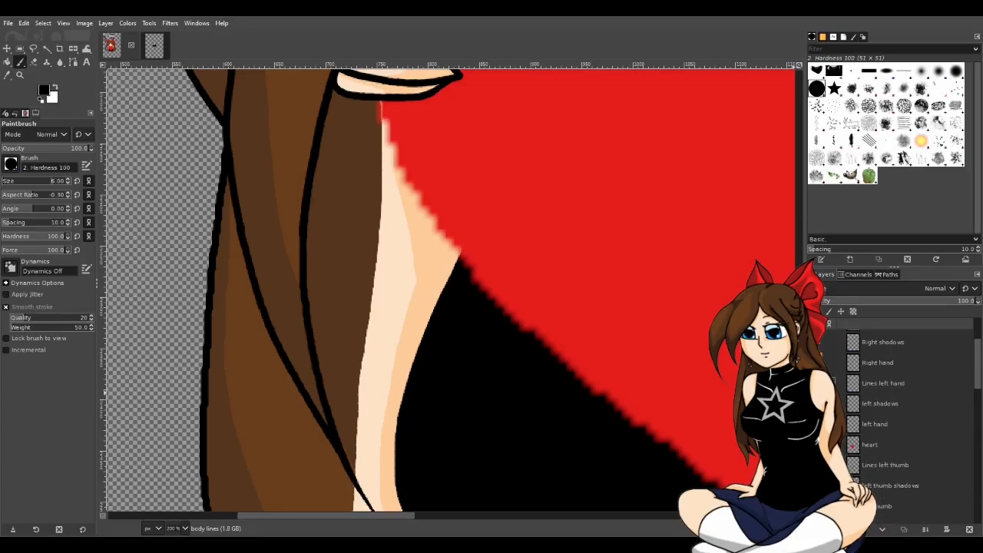
left_click(815, 445)
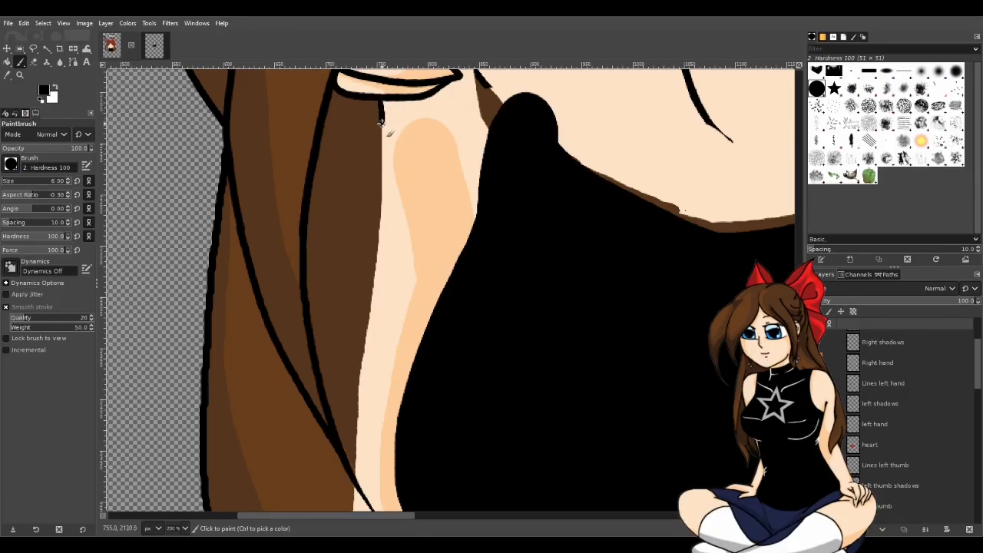
left_click_drag(381, 135, 379, 311)
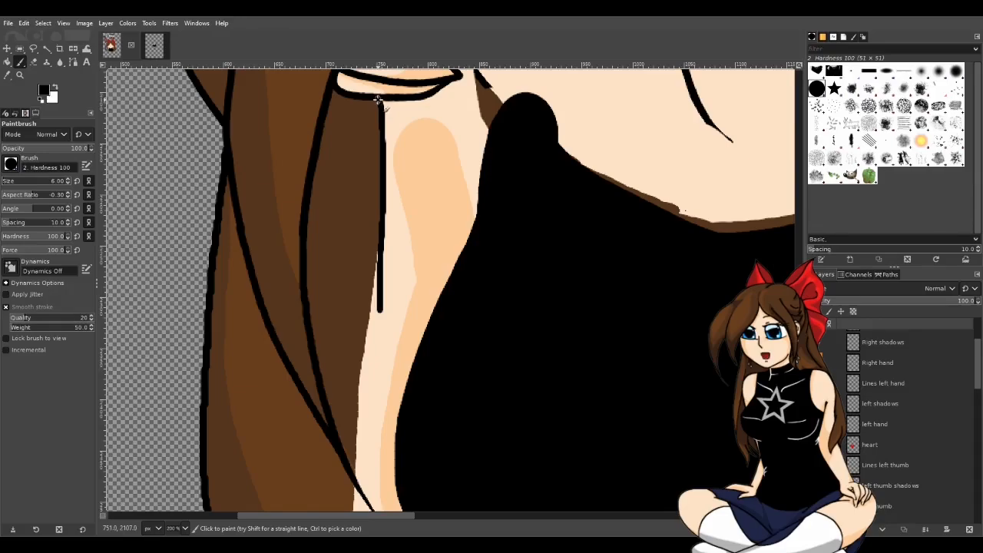
key("ctrl+z")
key("ctrl+z")
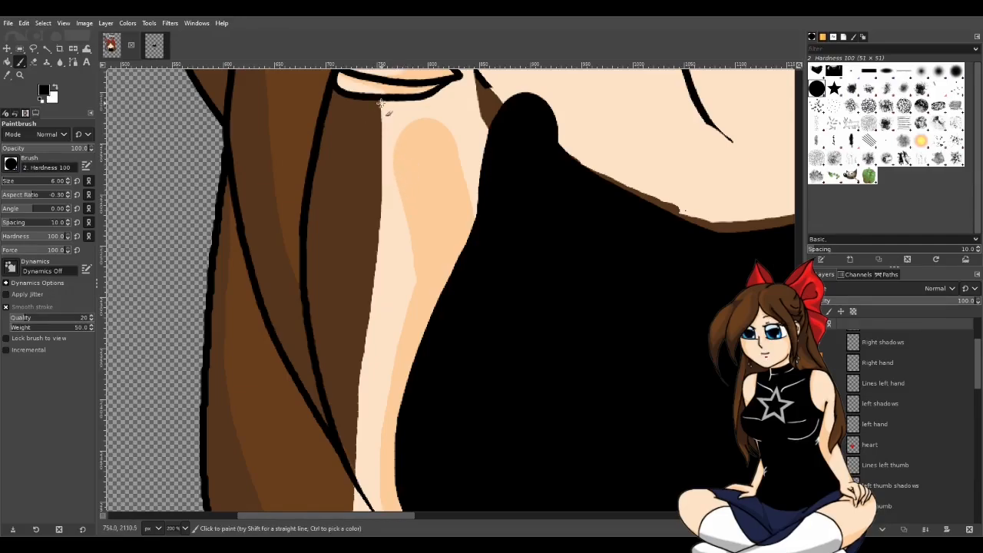
Step: Ink the outer edge of the arm next to the color swatches, from below the hand down to the hair
left_click_drag(379, 108, 379, 294)
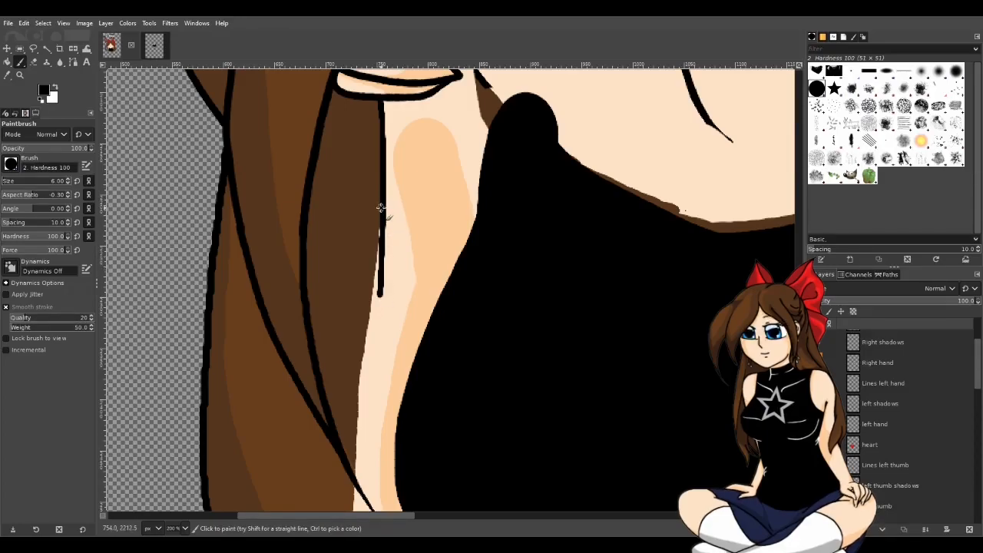
mouse_move(379, 228)
left_mouse_down()
mouse_move(351, 468)
mouse_move(360, 508)
left_mouse_up()
scroll(395, 345, "down", 5)
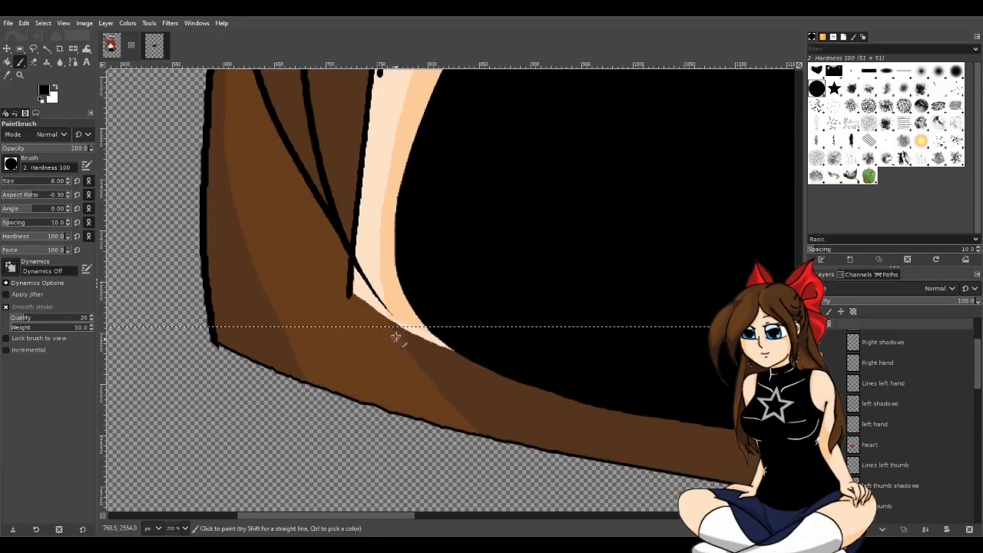
Step: Erase the overshooting stub of the arm outline so the line tapers cleanly along the skin edge
scroll(436, 277, "up", 5)
scroll(430, 272, "up", 2)
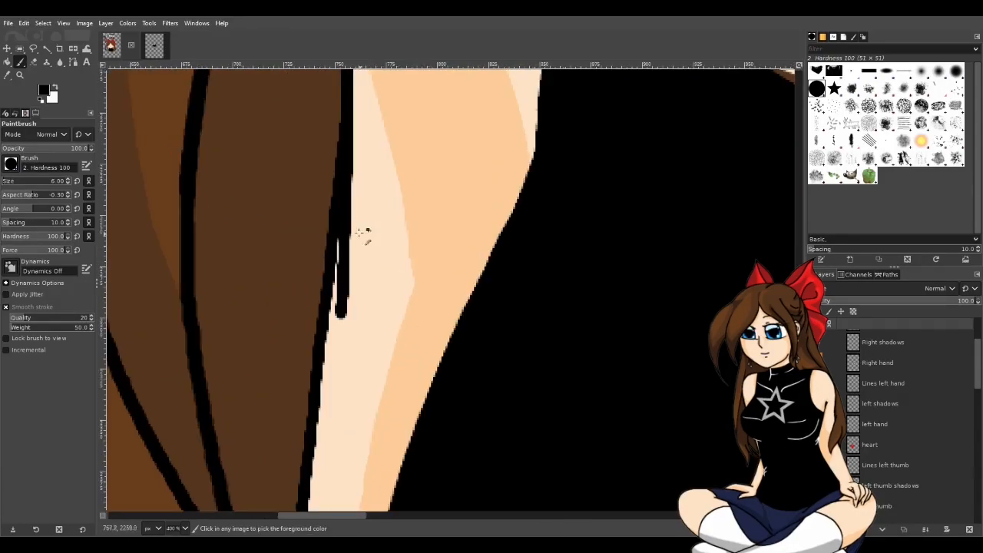
left_click(33, 62)
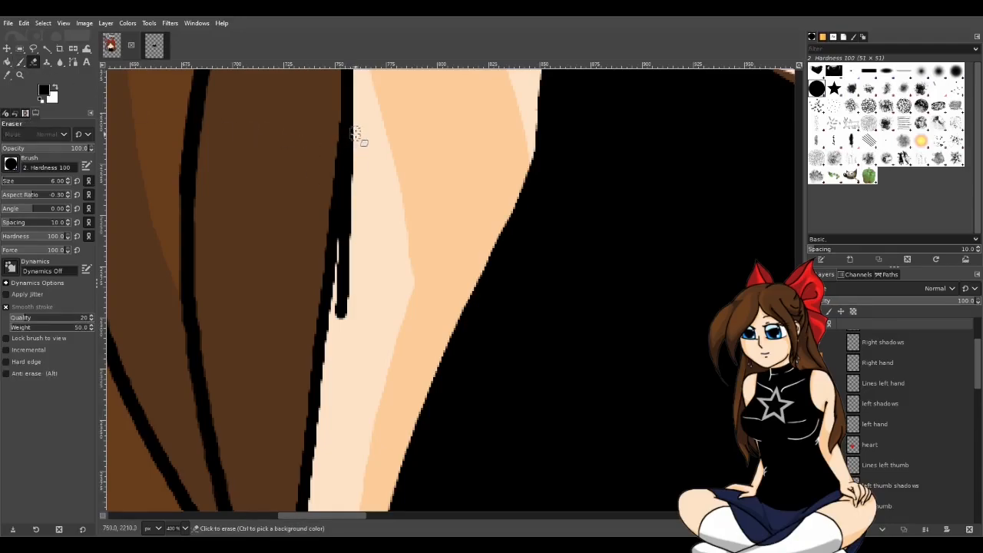
mouse_move(357, 140)
left_mouse_down()
mouse_move(343, 333)
mouse_move(347, 218)
left_mouse_up()
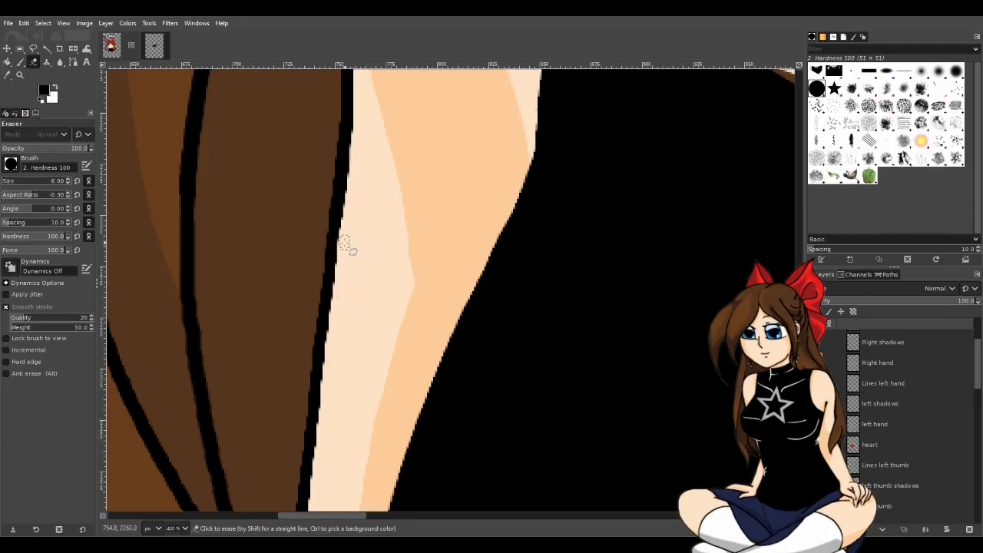
scroll(395, 245, "down", 4)
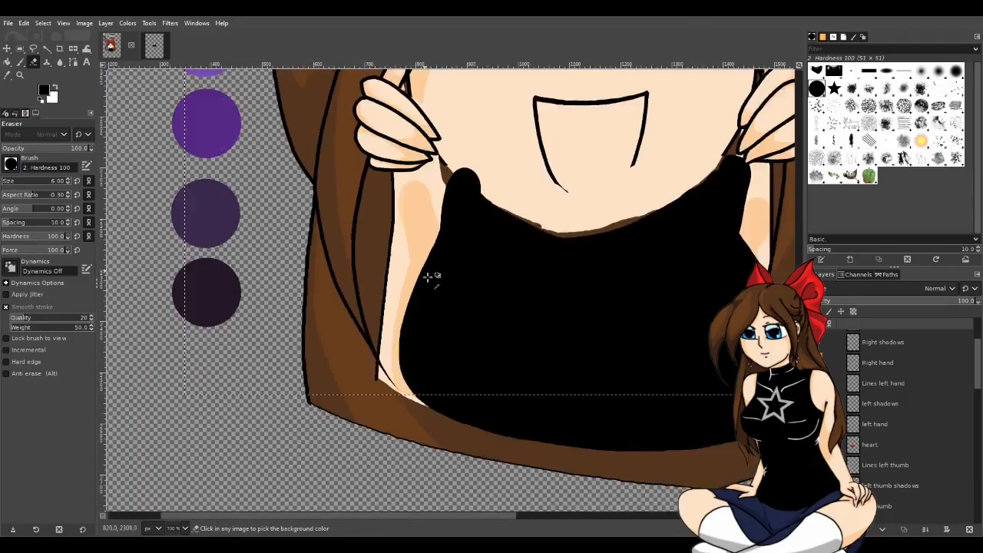
Step: Try to ink the skin corner of the opposite arm, and clear the rectangular selection that limits painting
left_click_drag(489, 514, 640, 510)
scroll(460, 478, "up", 2)
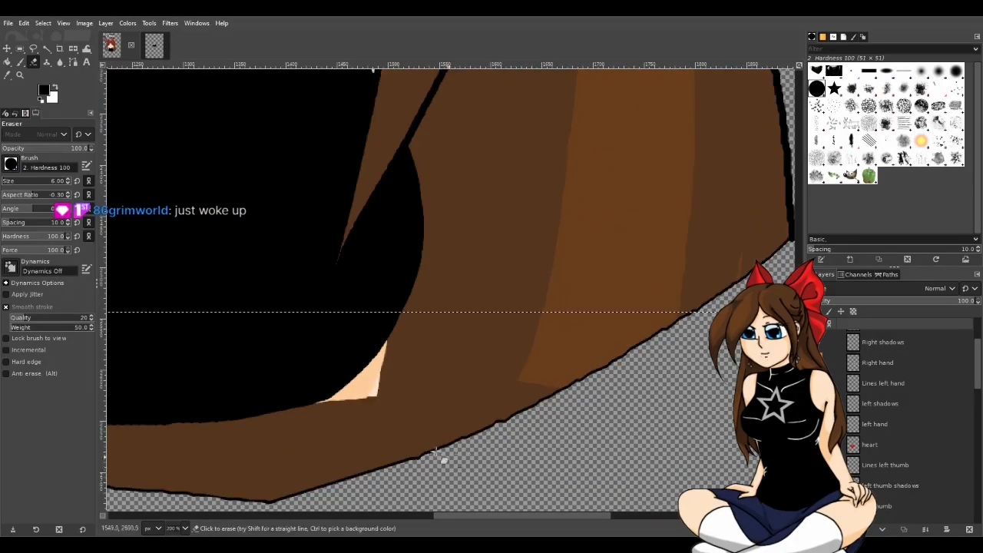
left_click(20, 61)
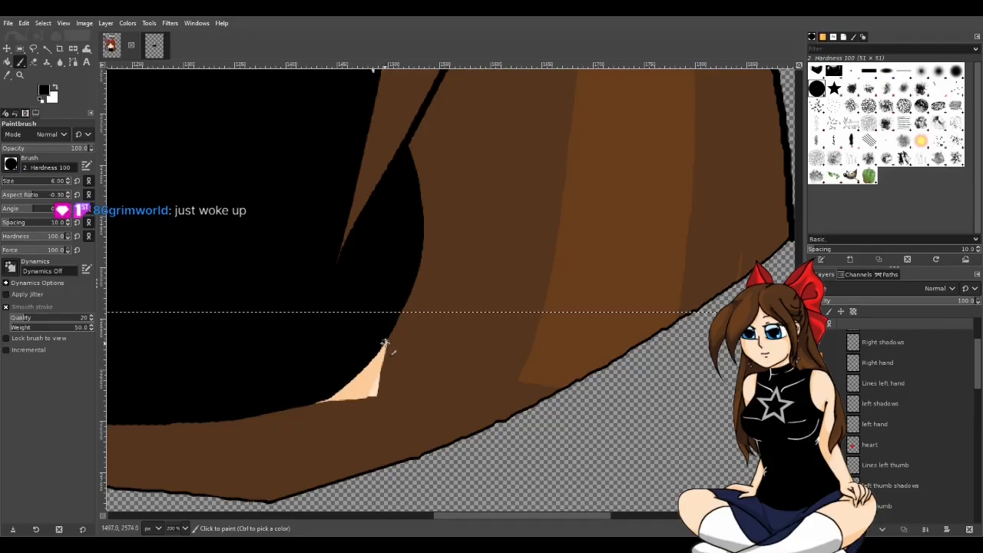
left_click(376, 403)
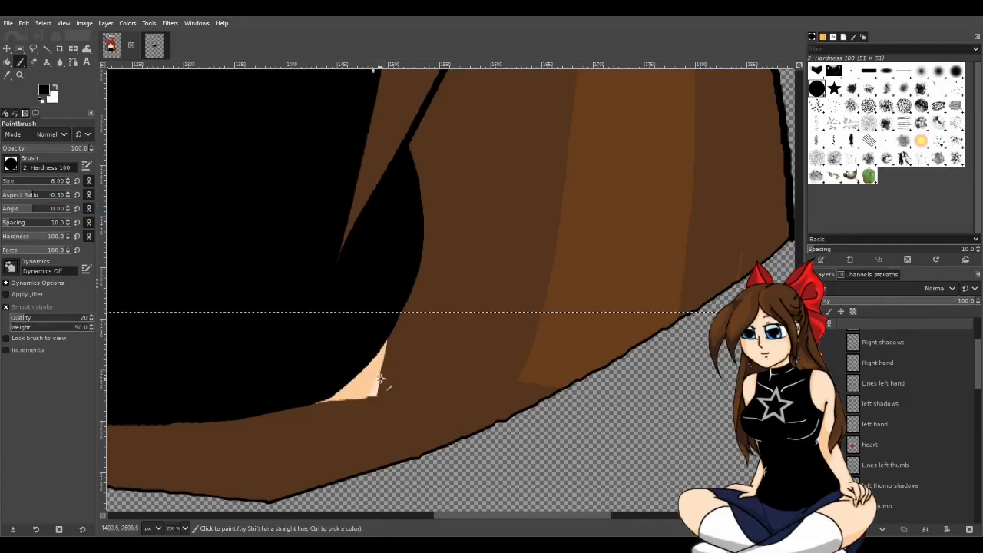
scroll(595, 401, "down", 6, "ctrl")
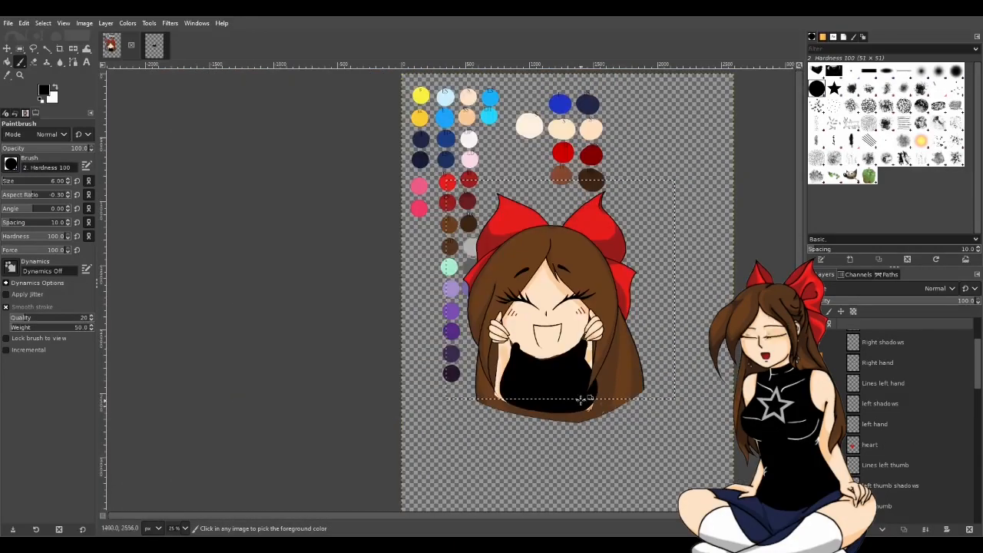
key("ctrl+shift+a")
key("r")
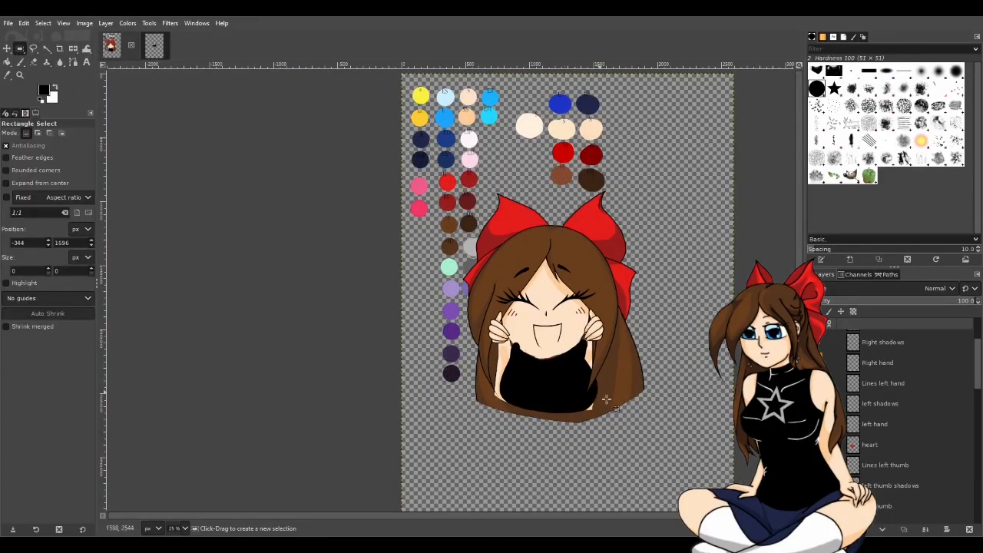
Step: Ink the outer edge of the small skin corner beside the shirt on the opposite arm, undoing and redrawing strokes as needed
scroll(587, 390, "up", 5, "ctrl")
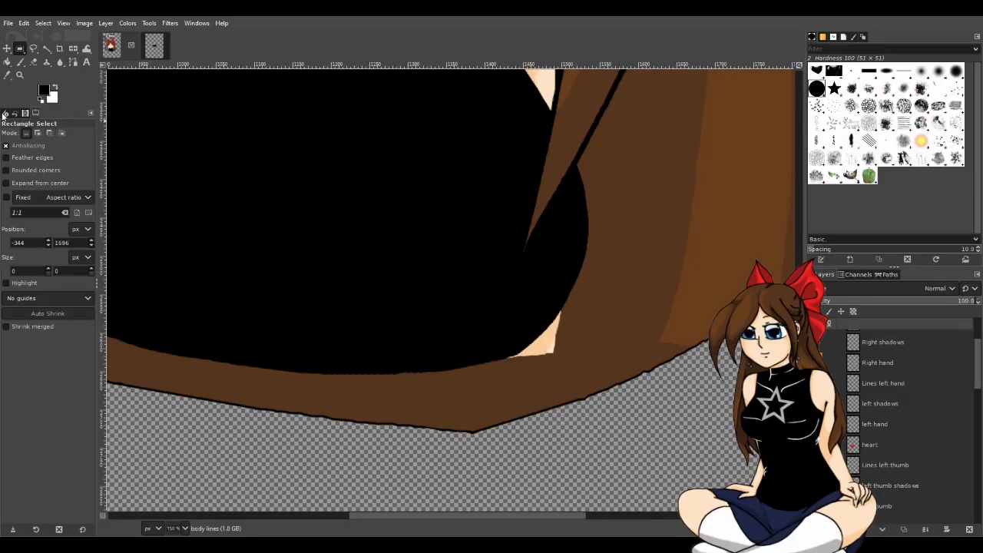
left_click(20, 62)
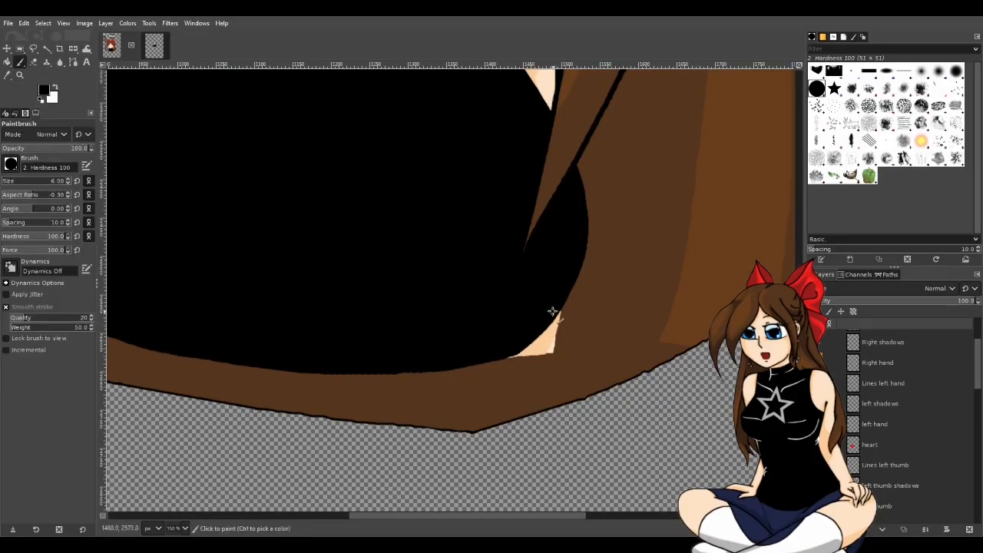
left_click_drag(559, 309, 555, 363)
key("ctrl+z")
left_click_drag(559, 310, 559, 345)
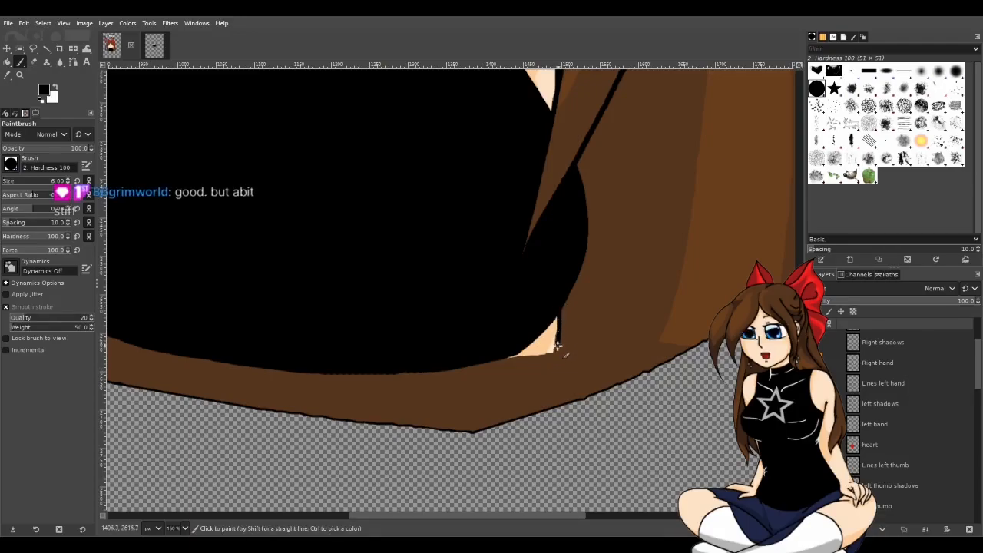
key("ctrl+z")
left_click_drag(559, 311, 553, 353)
scroll(626, 388, "down", 2)
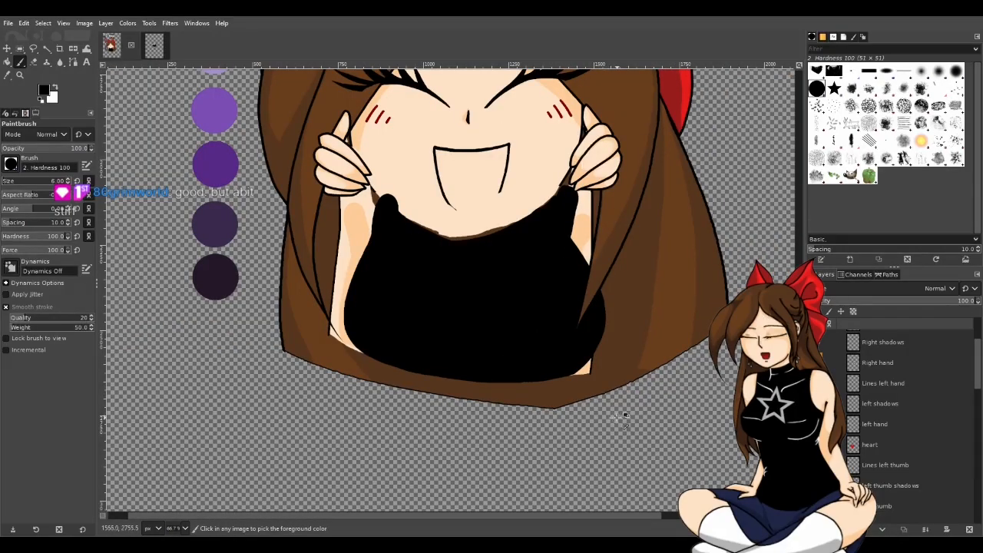
Step: Show the heart layer and fit the whole character in view
scroll(585, 384, "up", 5)
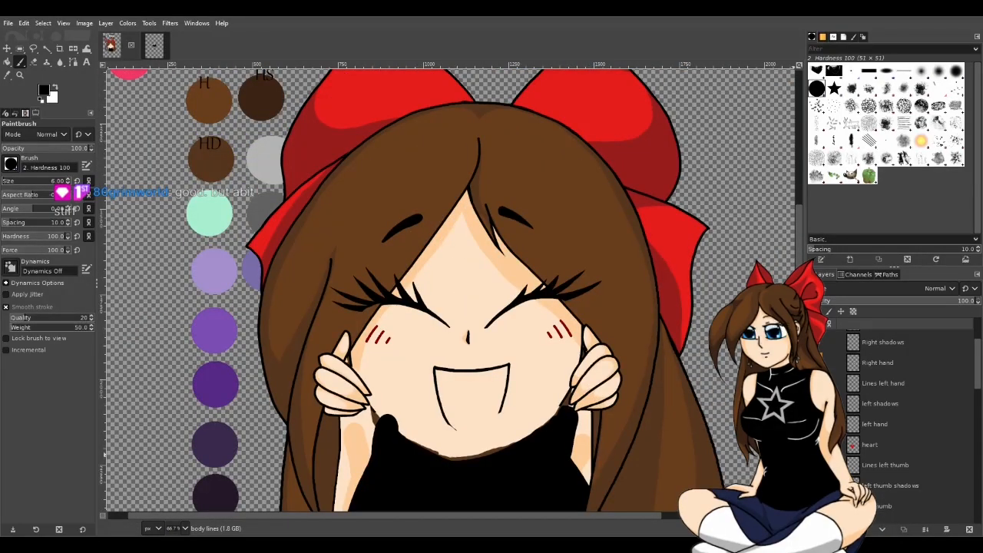
left_click(816, 444)
scroll(590, 430, "down", 2)
scroll(628, 434, "down", 2)
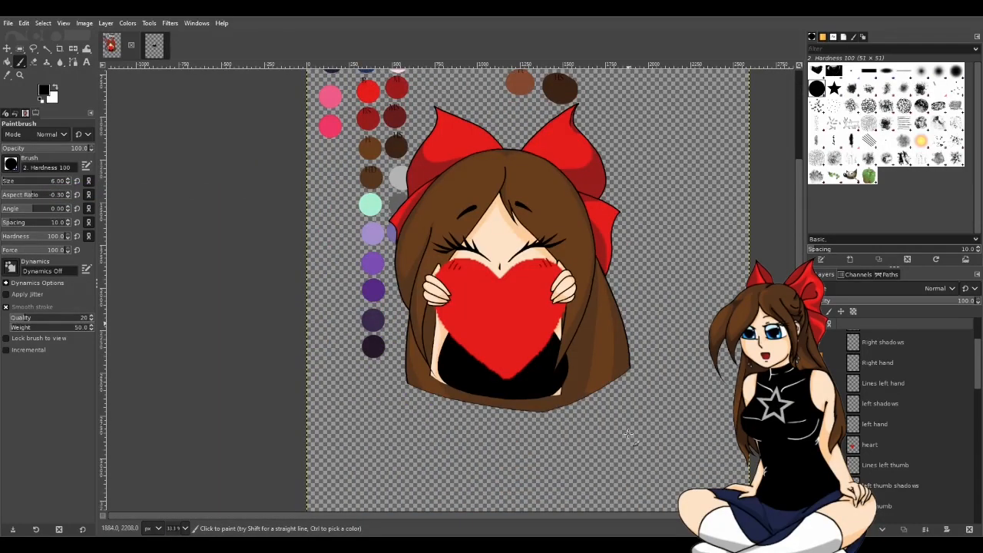
left_click_drag(478, 515, 506, 516)
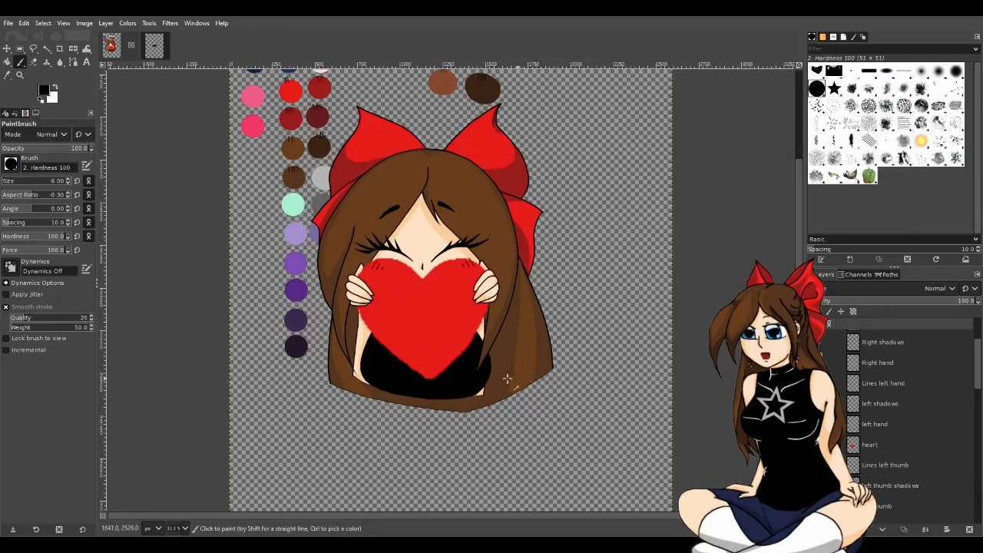
Step: Duplicate the red heart layer and pick the lighter pink swatch as the foreground color
left_click(875, 445)
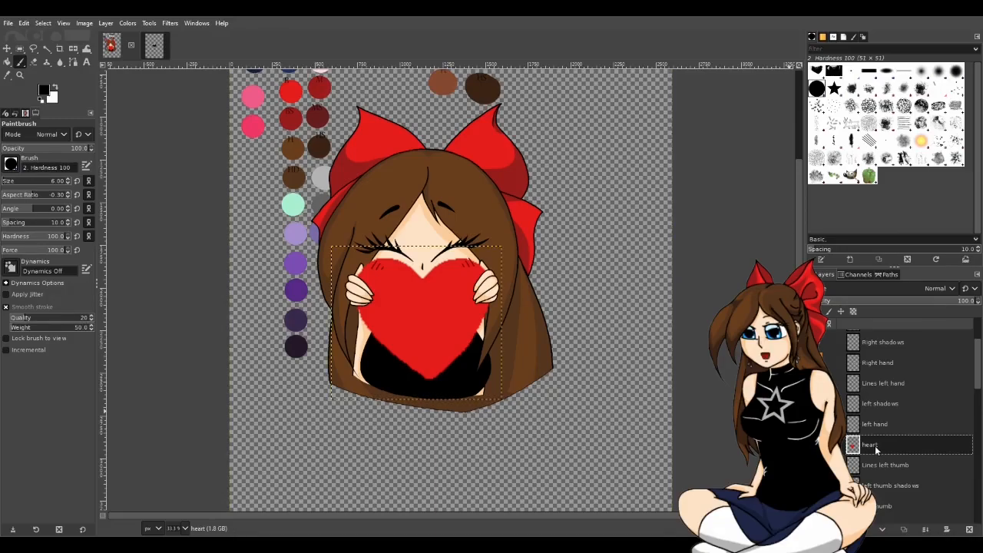
key("shift+ctrl+d")
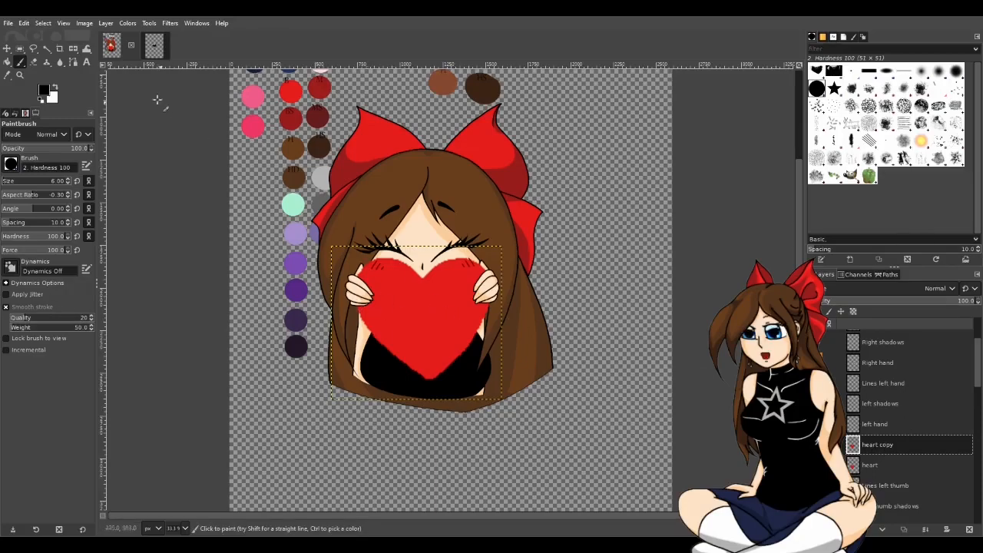
left_click(46, 48)
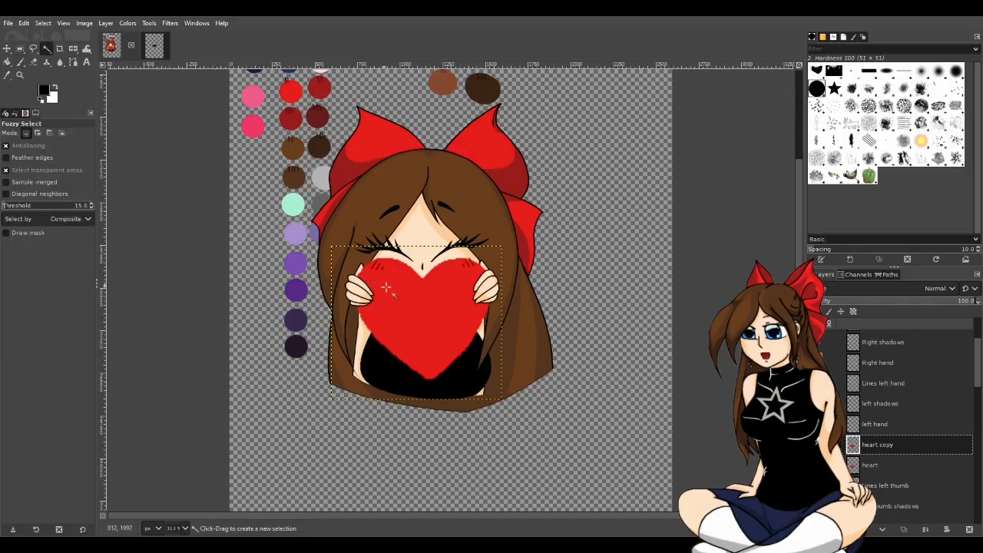
left_click(6, 74)
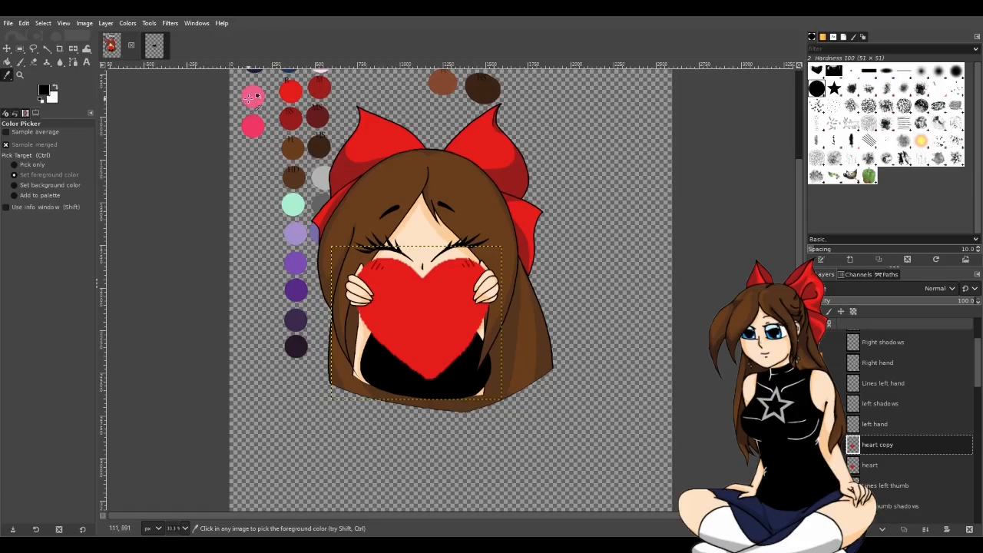
left_click(253, 96)
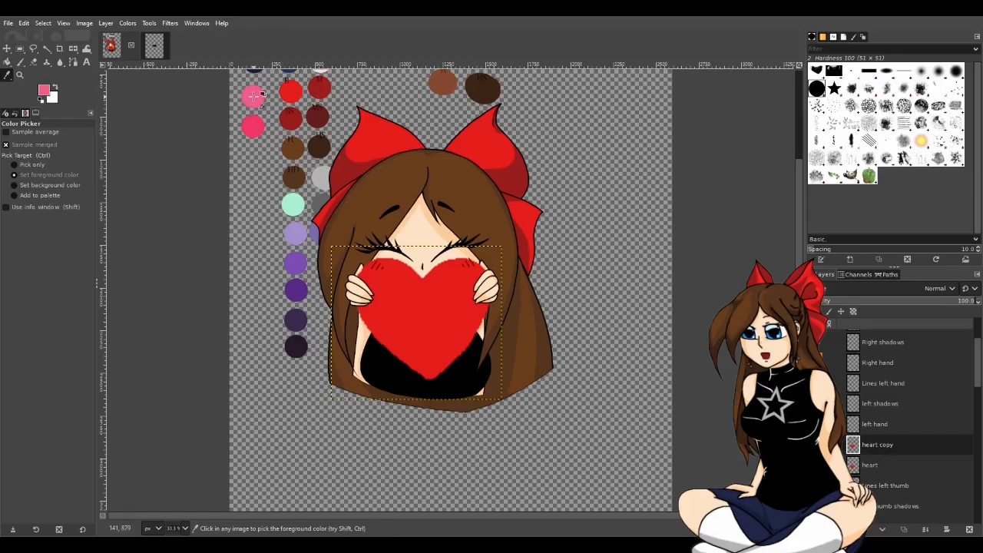
Step: Select the heart shape on the duplicate layer and paint it lighter pink with the size 434 Paintbrush
left_click(46, 49)
left_click(433, 307)
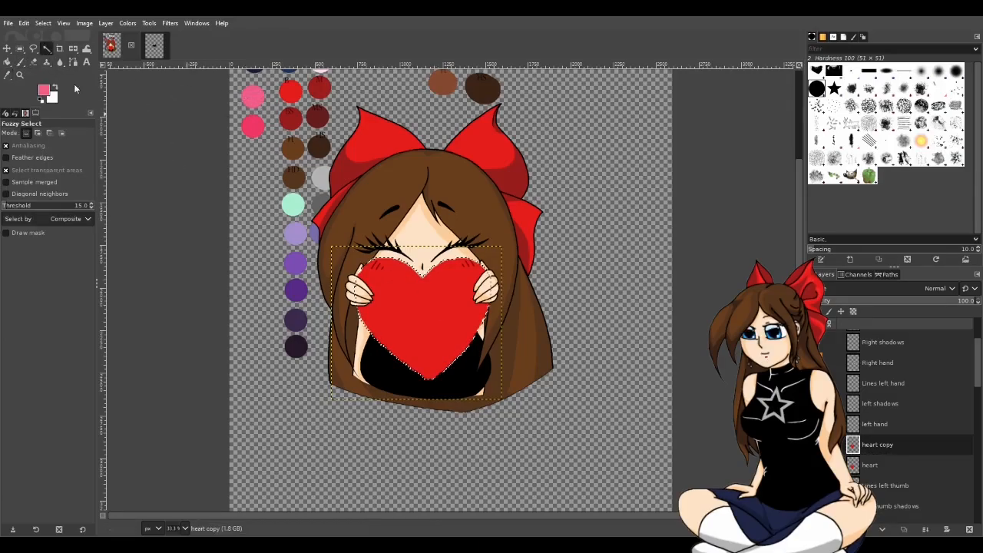
left_click(21, 61)
mouse_move(377, 269)
left_mouse_down()
mouse_move(387, 296)
mouse_move(423, 327)
mouse_move(430, 357)
left_mouse_up()
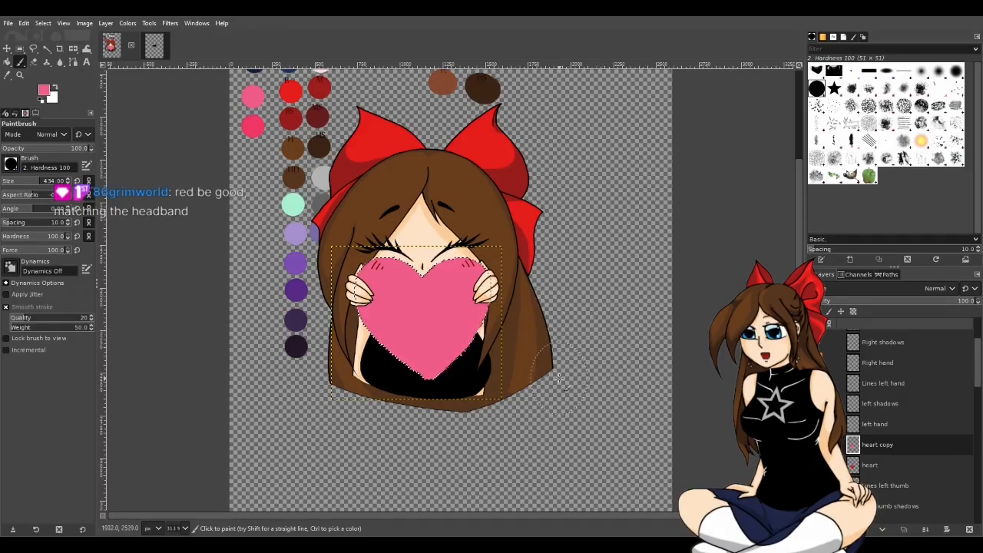
Step: Open the HYPE character artwork and examine its face, lettering and hands up close
left_click(9, 25)
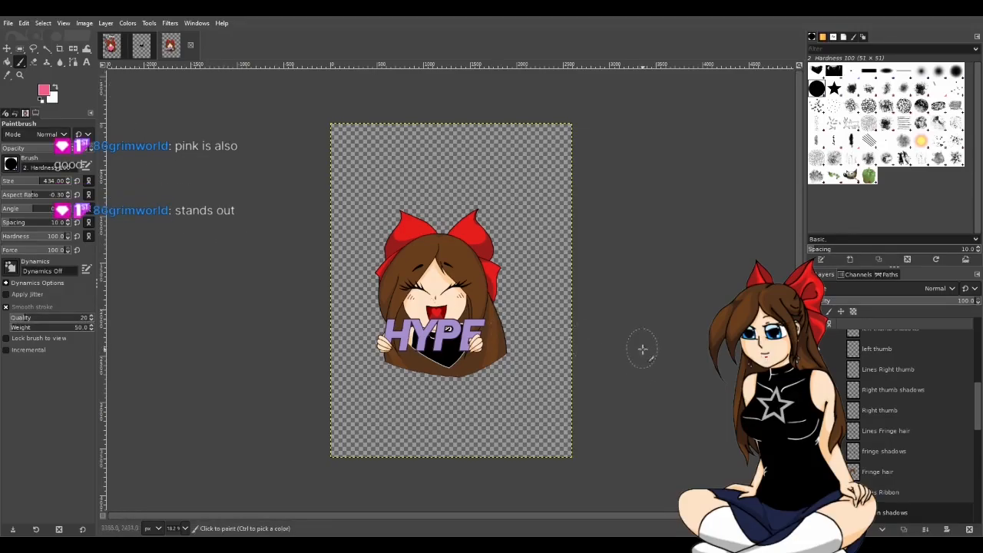
scroll(643, 367, "up", 2)
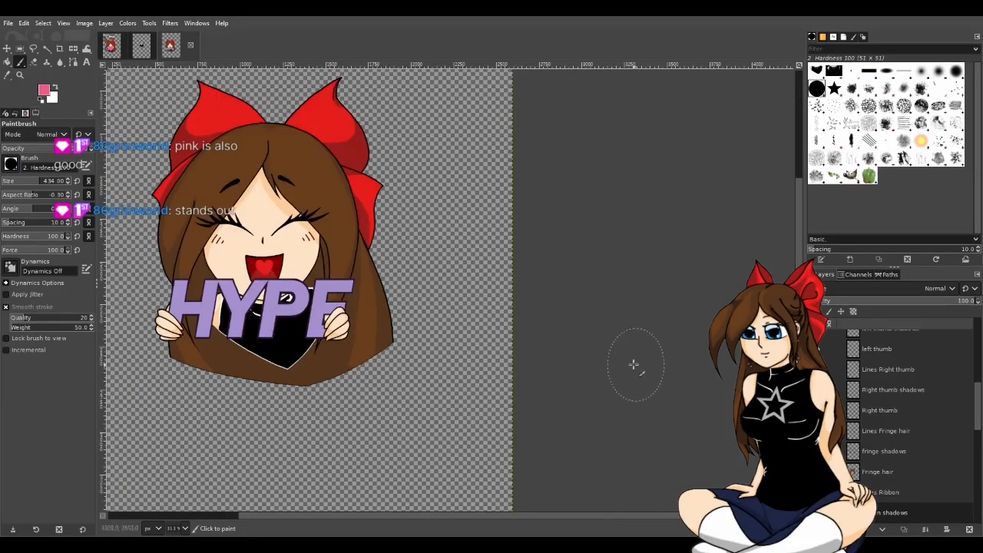
scroll(583, 518, "left", 3)
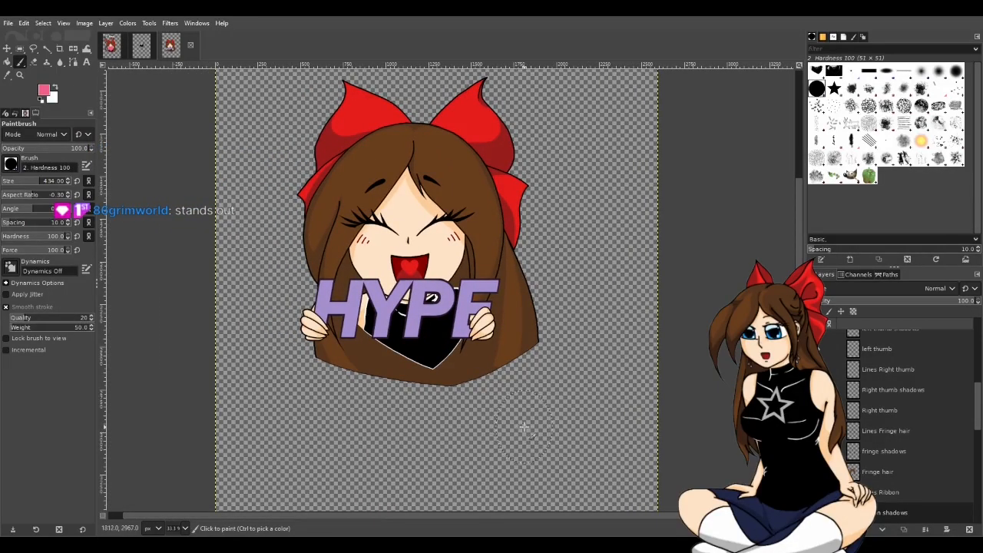
scroll(522, 421, "up", 2)
scroll(550, 456, "up", 1)
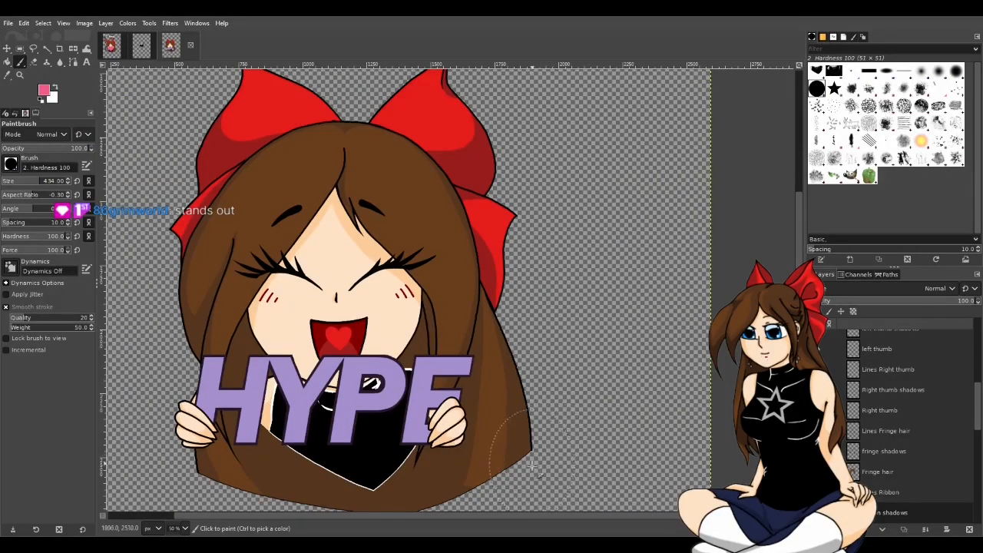
scroll(546, 515, "left", 2)
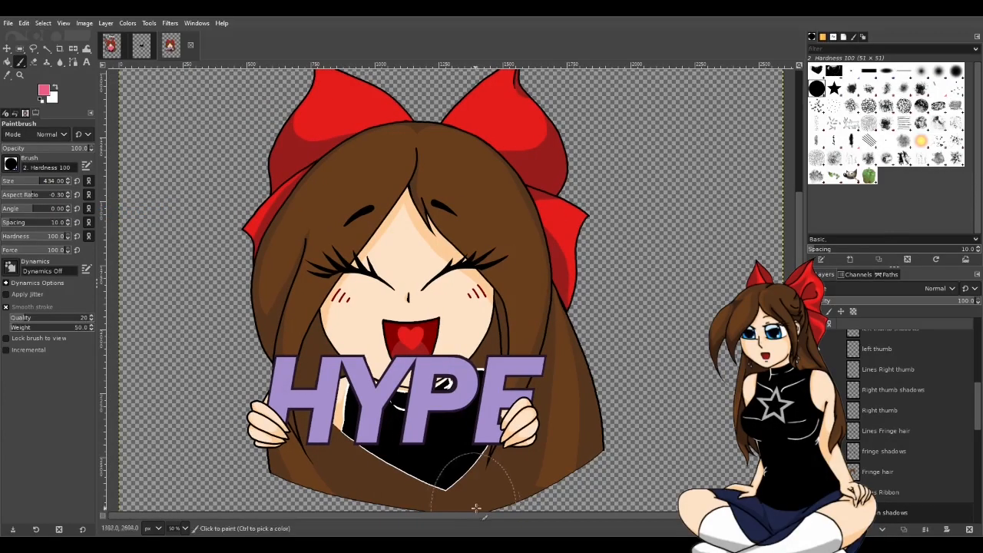
Step: Draw a rectangular selection of 1142 × 1102 px around the face and HYPE lettering, adjusting its edges
left_click(19, 49)
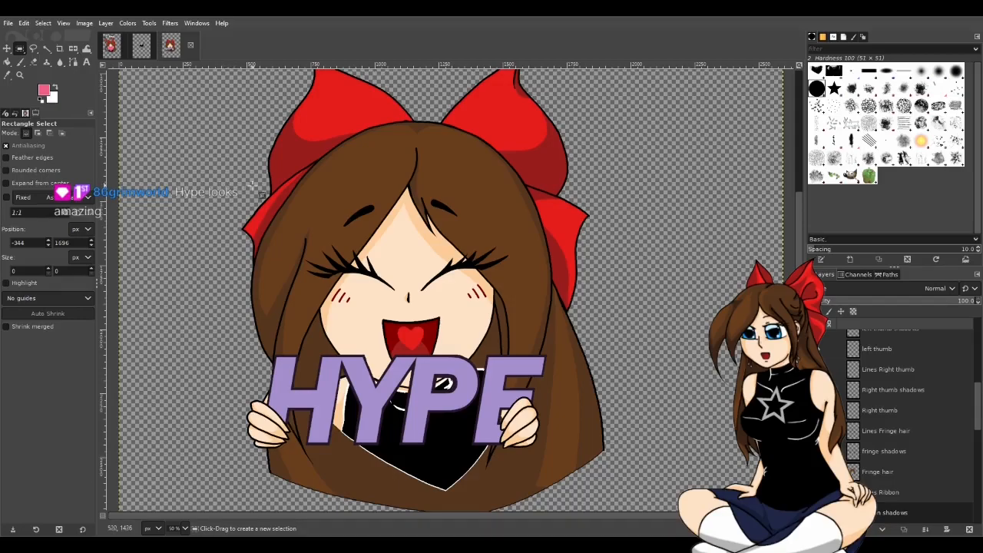
left_click_drag(247, 188, 549, 483)
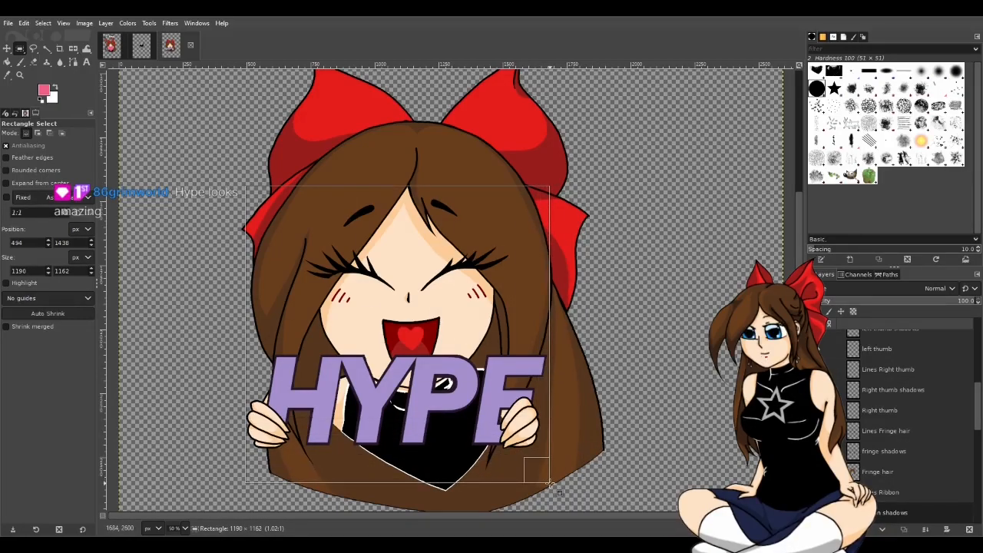
left_click_drag(410, 204, 410, 219)
left_click_drag(258, 393, 271, 397)
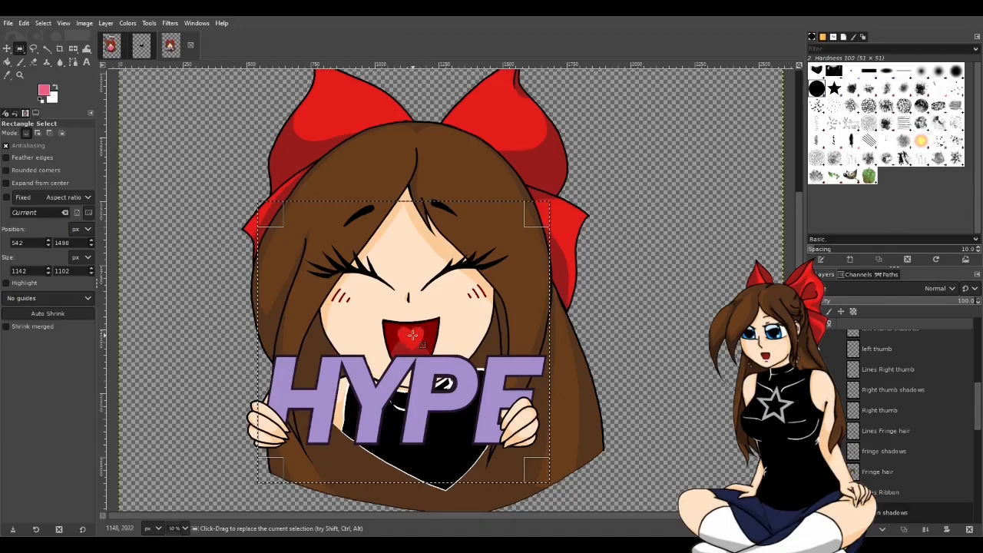
Step: Return to the heart artwork and clear the selection around the pink heart
left_click(118, 48)
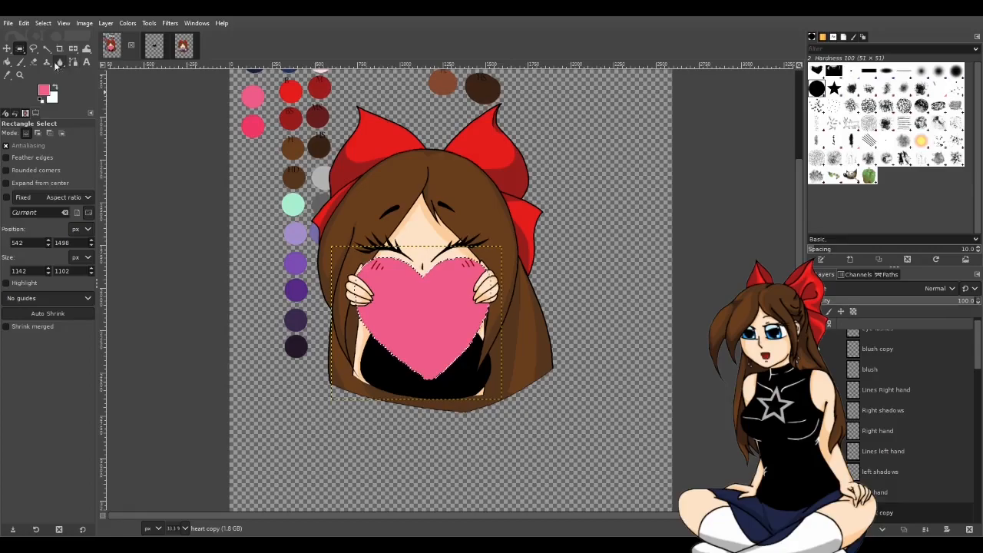
left_click(8, 50)
left_click(47, 48)
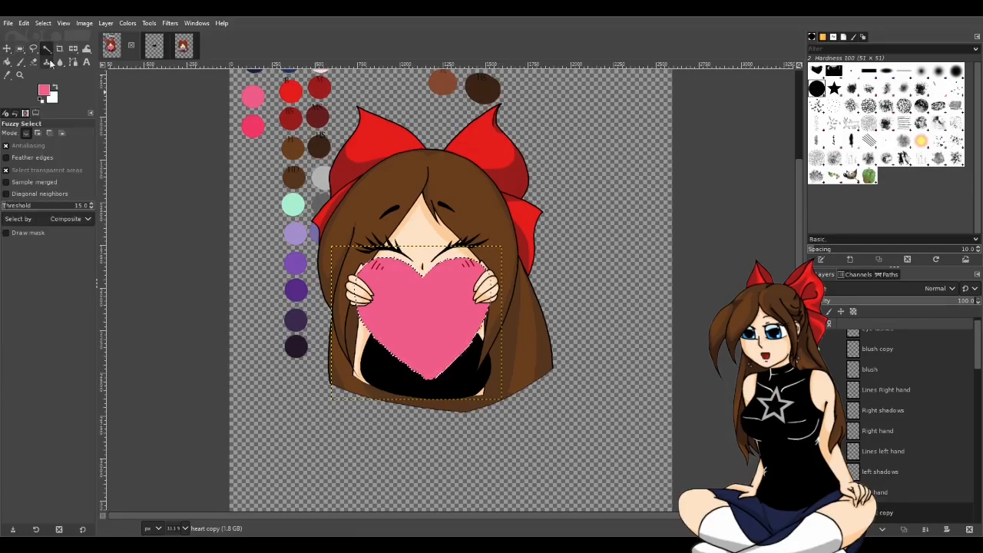
left_click(6, 48)
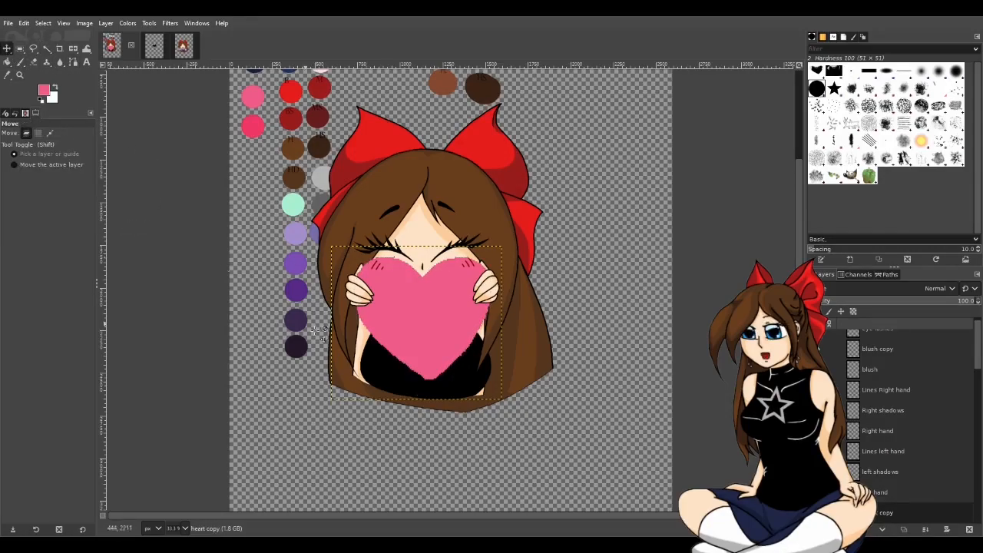
Step: Compare the pink heart with the red original by hiding the heart copy layer and showing it again
scroll(883, 489, "down", 5)
left_click(882, 470)
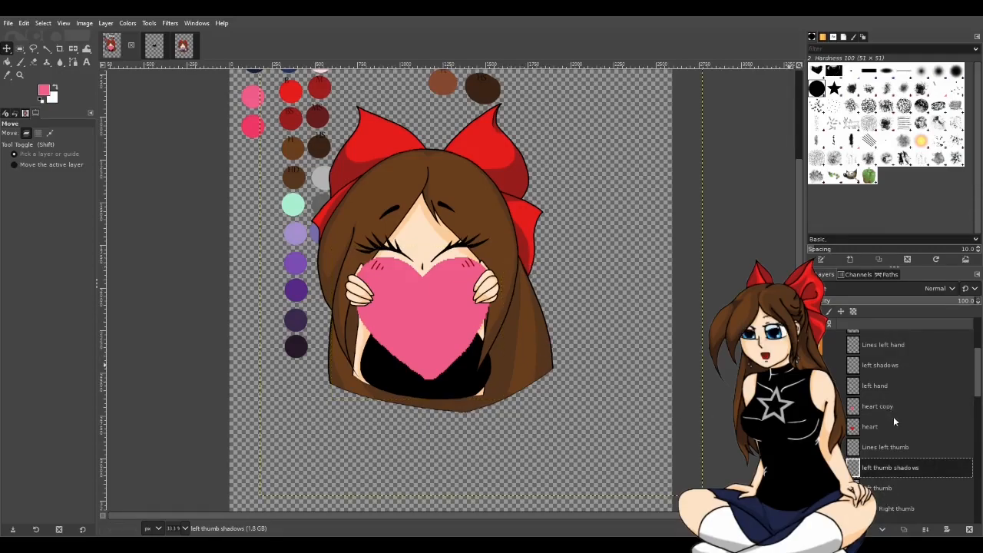
left_click(815, 406)
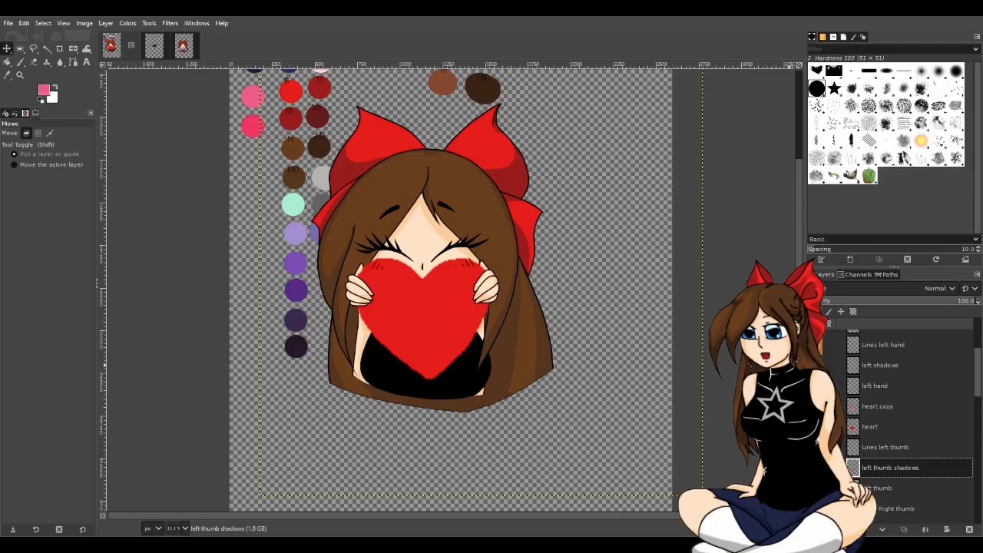
left_click(815, 406)
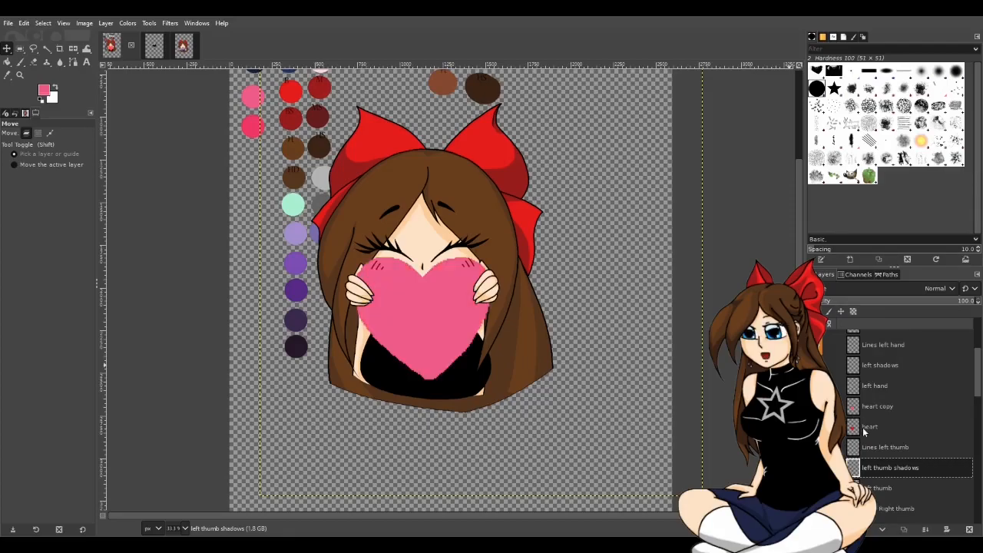
Step: Duplicate the red heart layer again and hide the lighter pink heart copy
left_click(869, 427)
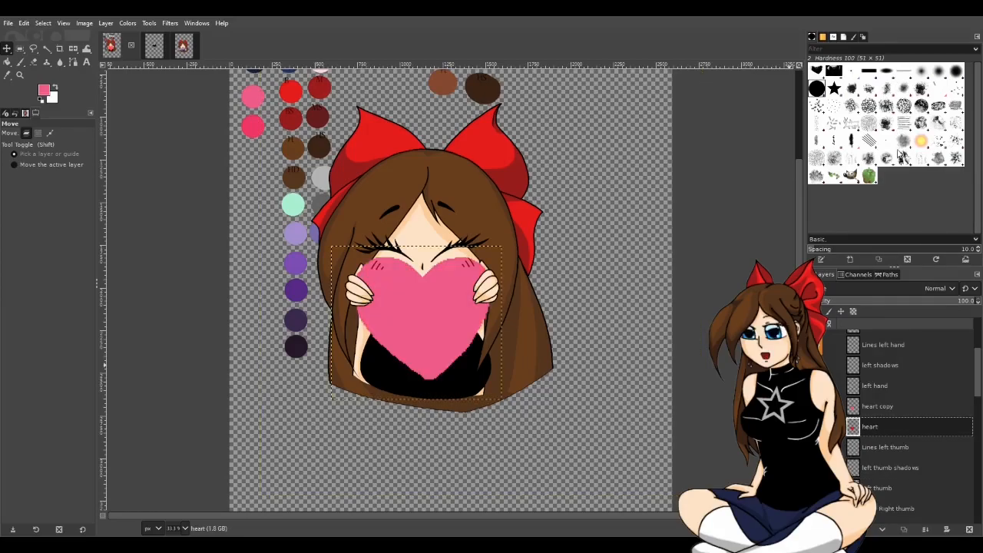
key("ctrl+shift+d")
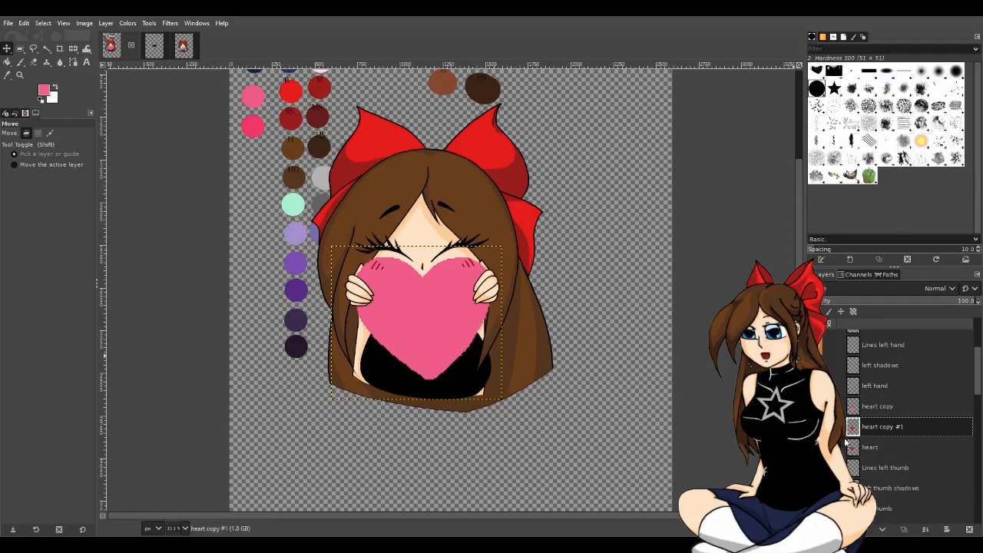
left_click(814, 406)
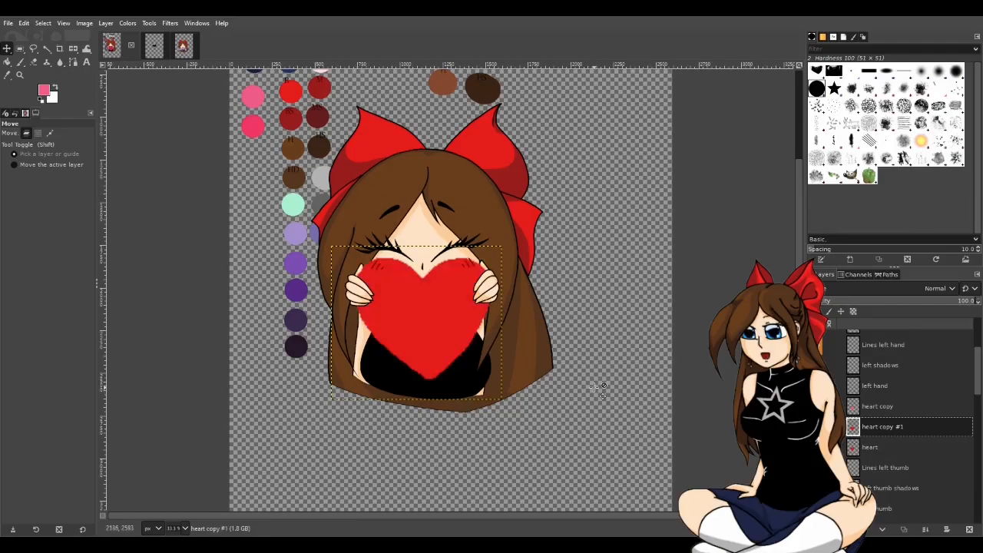
Step: Select the heart on the new duplicate, paint it with the darker pink swatch color, and clear the selection
left_click(7, 75)
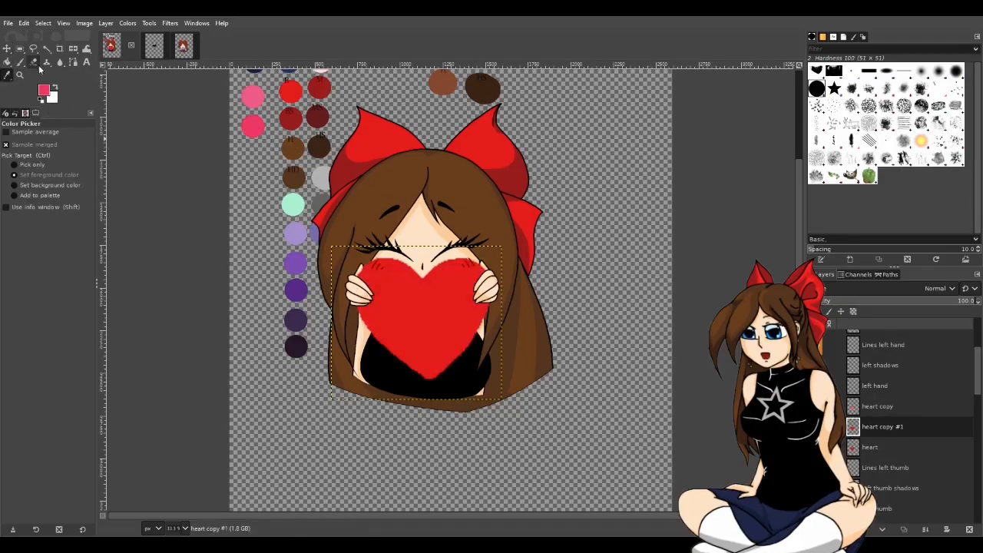
left_click(21, 62)
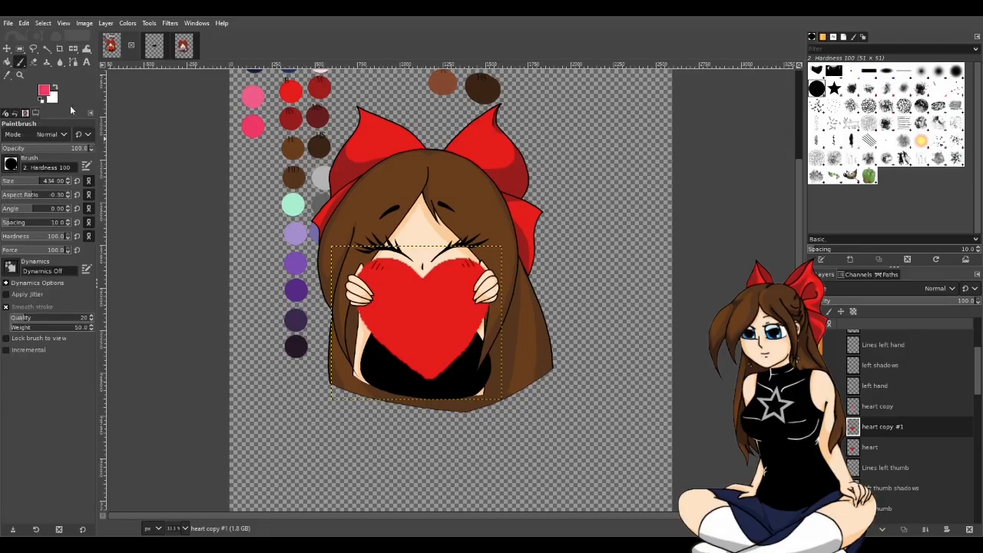
left_click(46, 47)
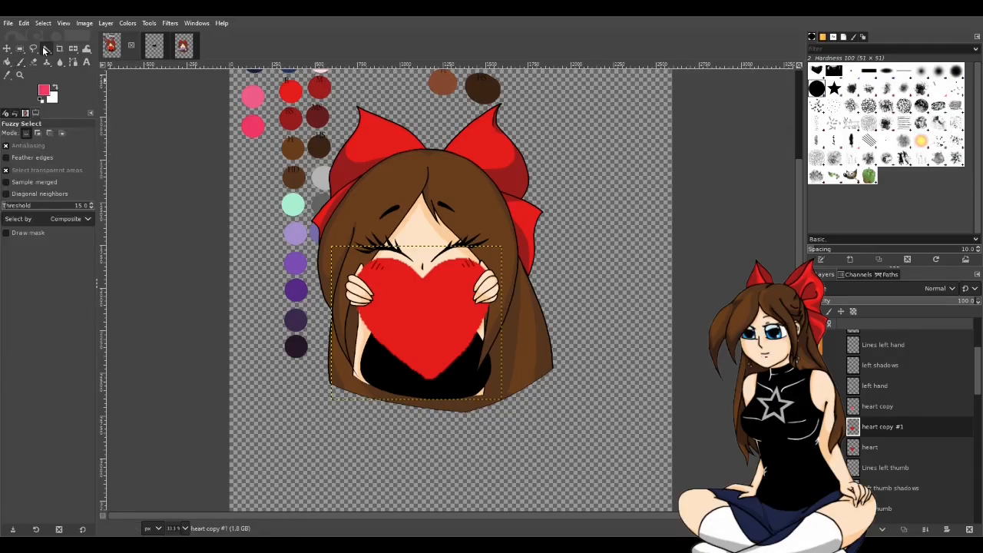
left_click(430, 309)
left_click(20, 62)
mouse_move(388, 259)
left_mouse_down()
mouse_move(384, 285)
mouse_move(430, 338)
mouse_move(421, 396)
left_mouse_up()
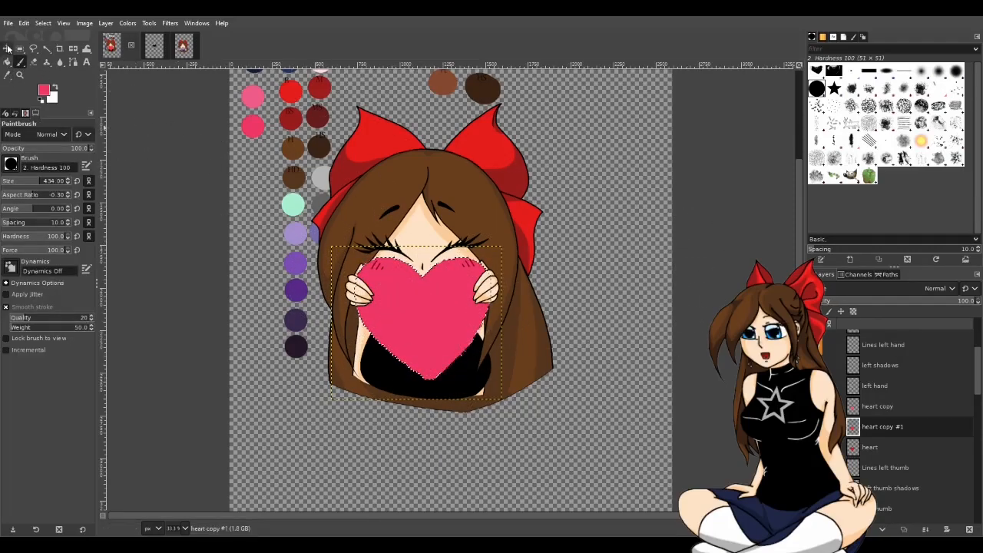
left_click(47, 48)
key("ctrl+shift+a")
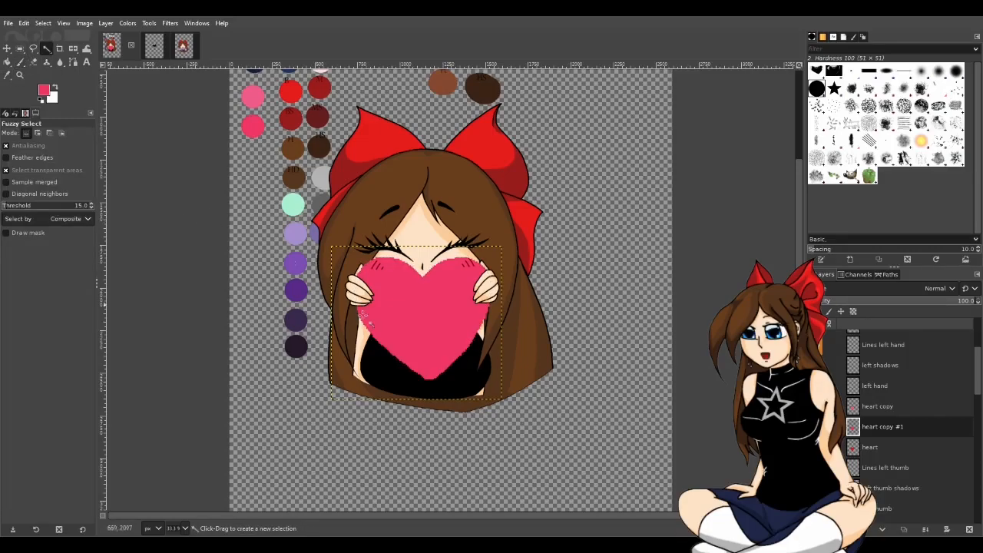
Step: Compare the heart colors by showing and hiding the lighter pink copy, and hide the darker pink copy to reveal the red original
left_click(815, 406)
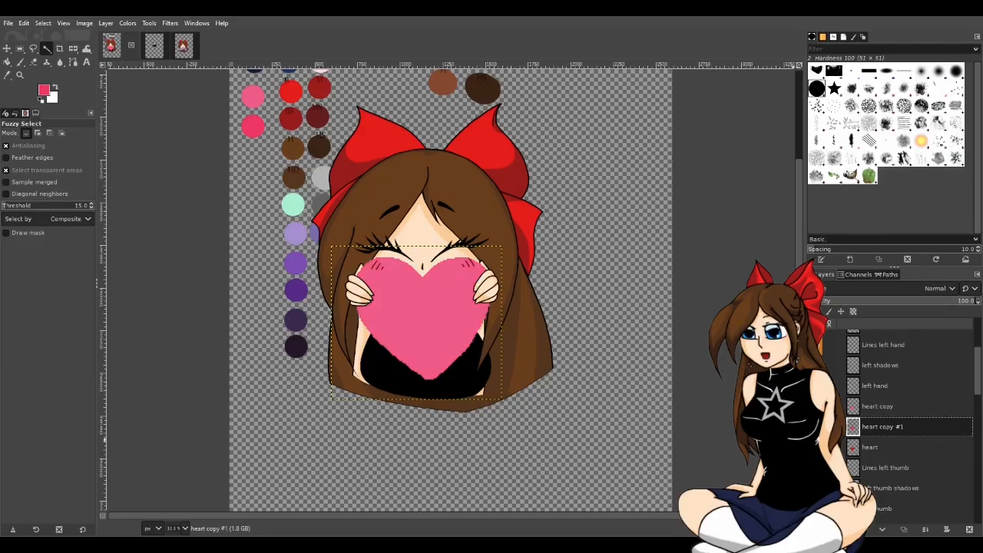
left_click(815, 406)
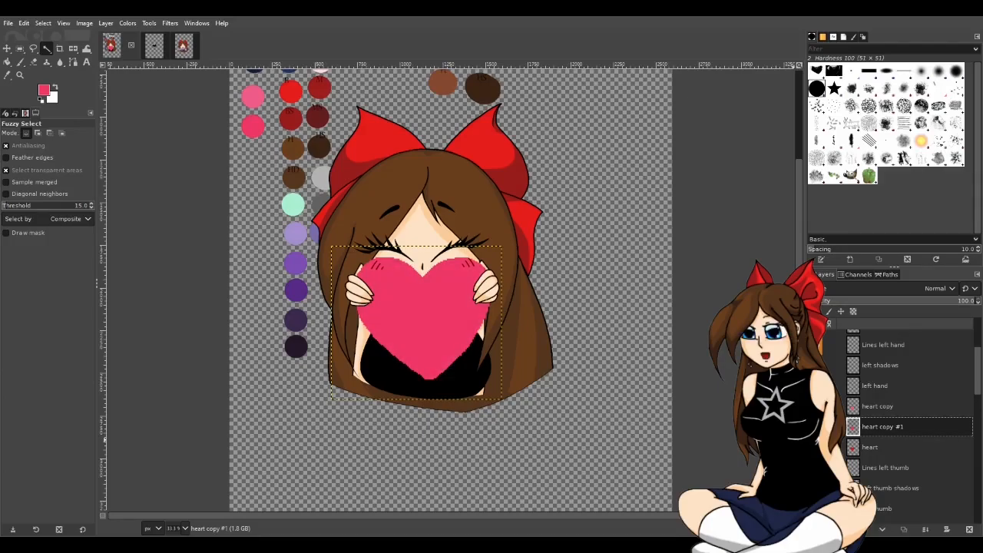
left_click(816, 427)
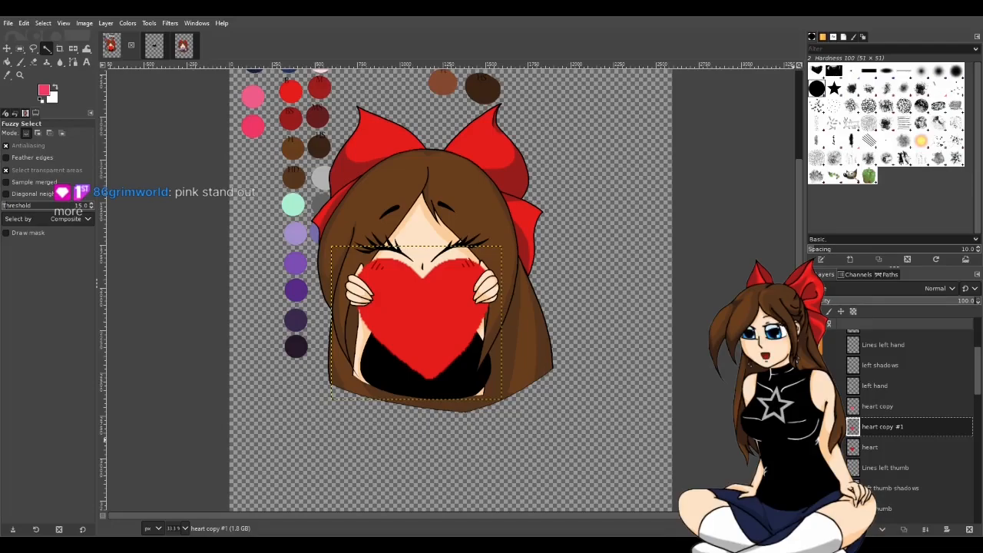
Step: Compare the red, darker pink and lighter pink hearts at full-emote view, leaving the lighter pink heart shown
key("ctrl+z")
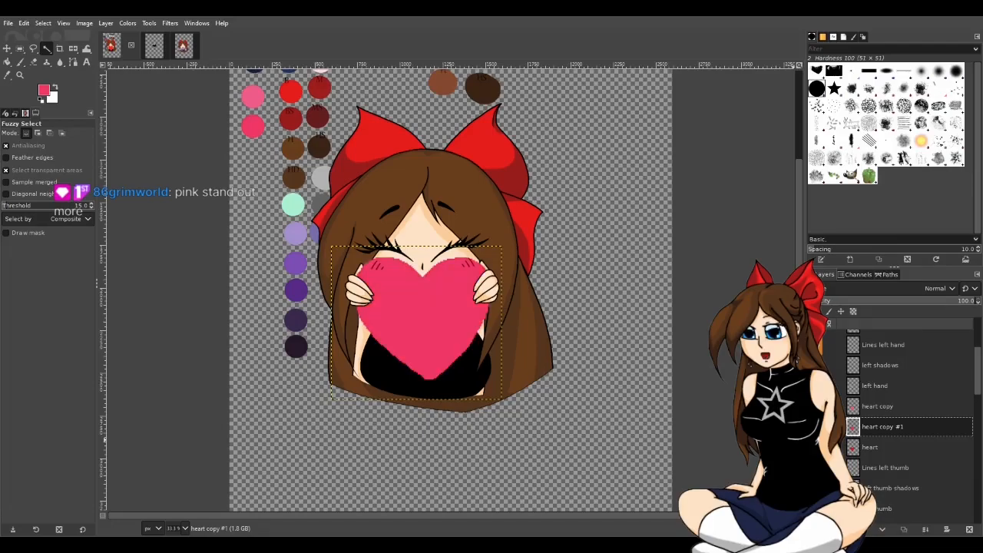
key("ctrl+z")
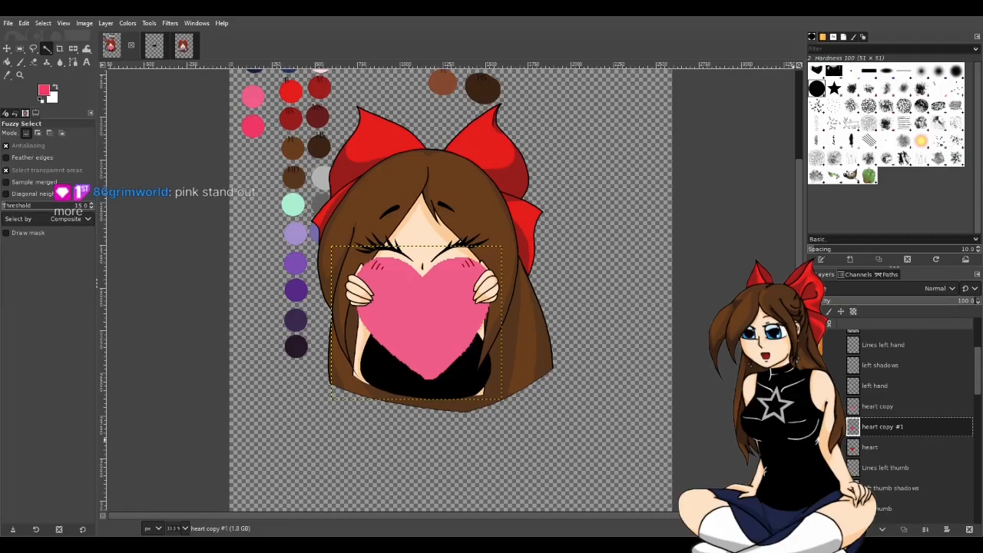
scroll(550, 345, "down", 4)
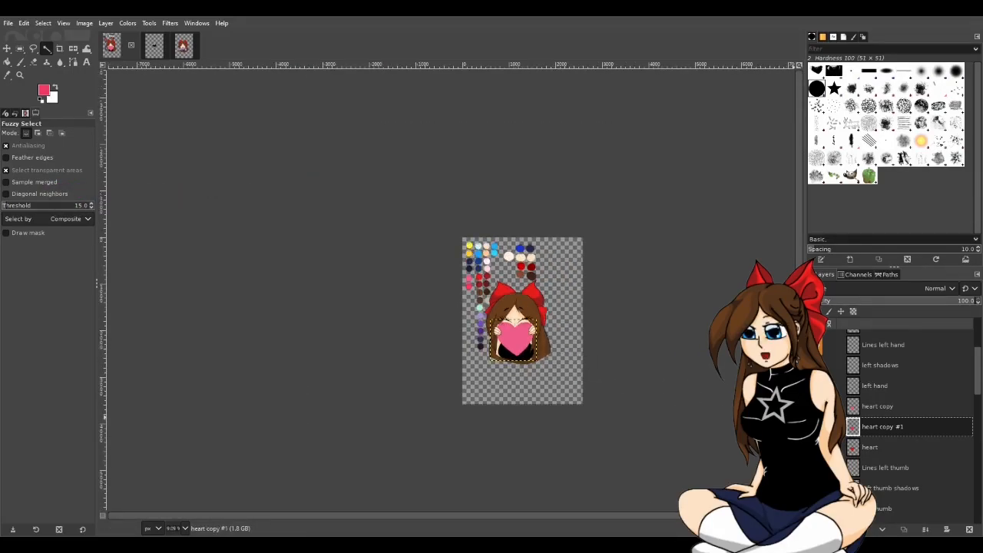
key("ctrl+y")
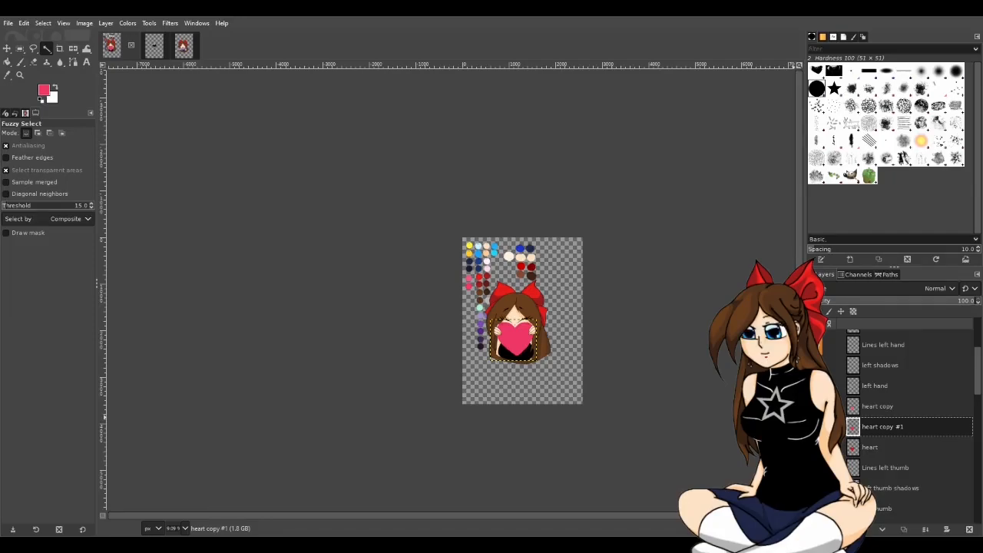
left_click(815, 426)
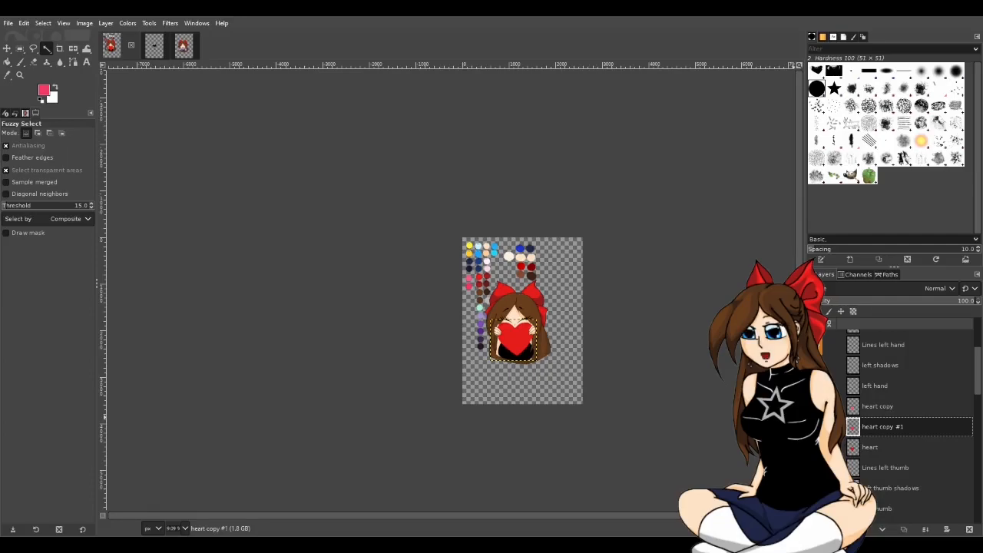
left_click(815, 426)
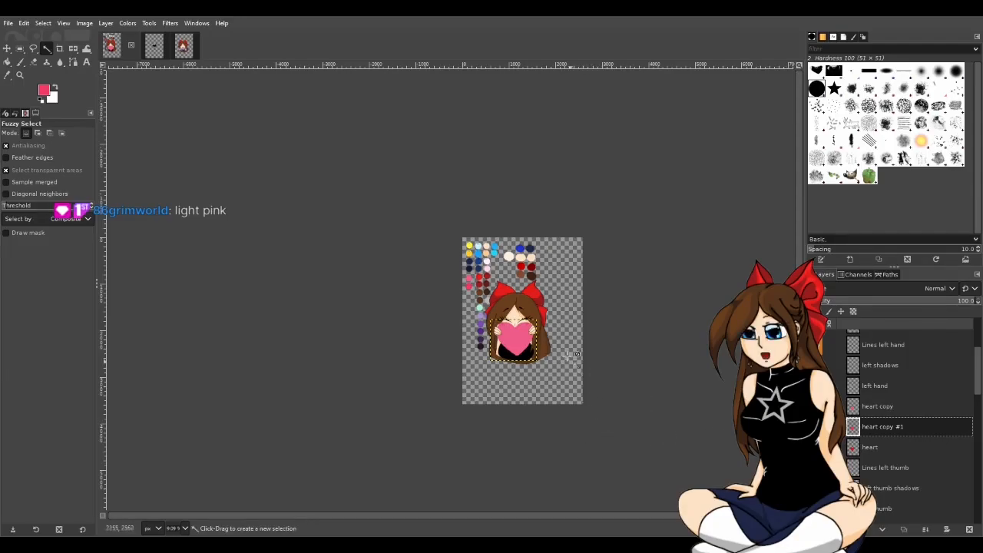
scroll(572, 358, "up", 3)
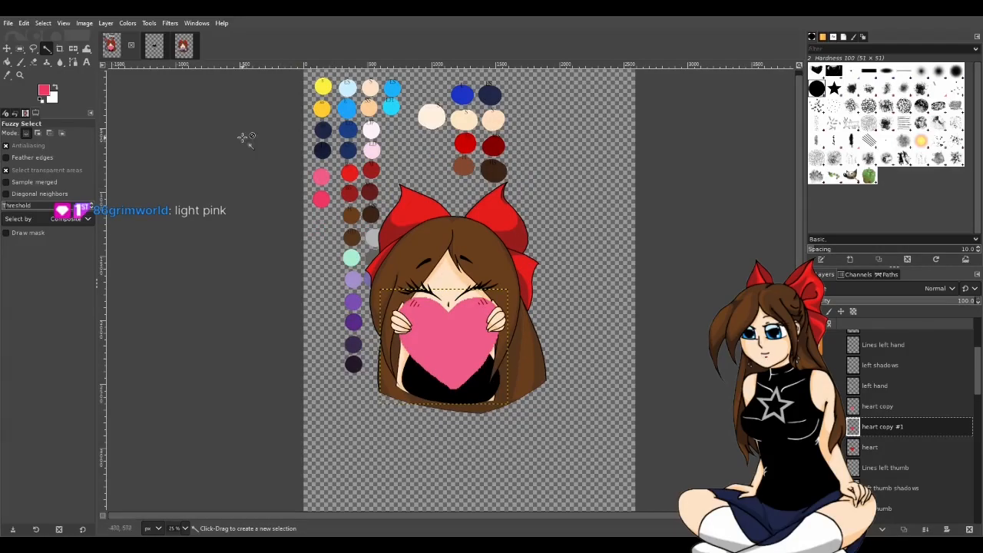
Step: Close the HYPE emote and the other extra open image, and save the heart emote file
left_click(189, 47)
left_click(192, 48)
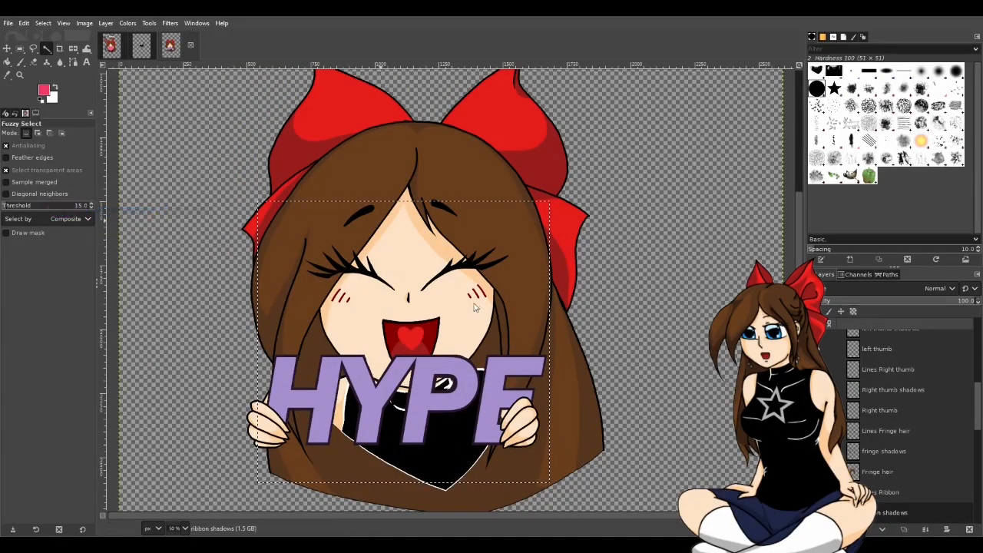
left_click(494, 327)
left_click(162, 47)
left_click(511, 336)
left_click(10, 23)
left_click(37, 123)
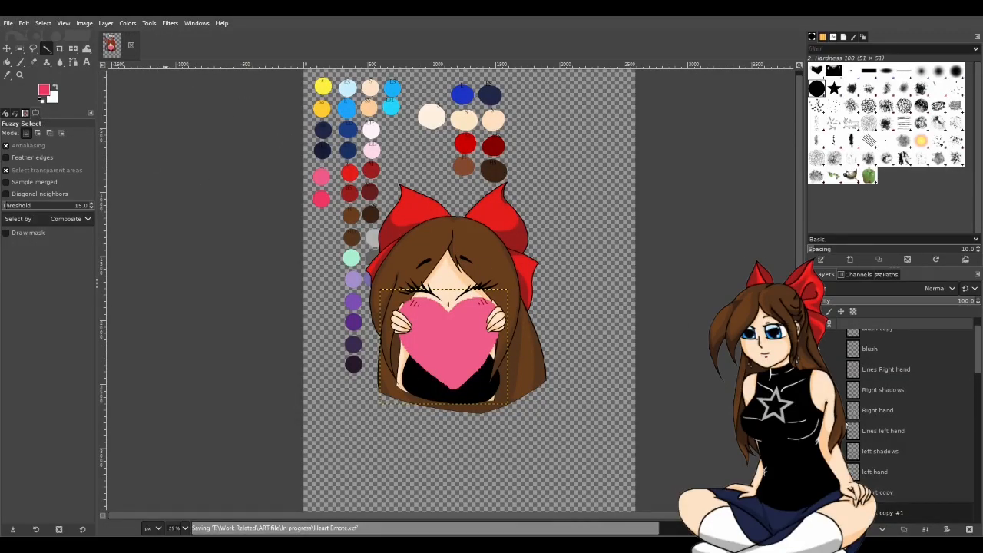
Step: Delete the heart copy #1 layer and the red heart layer, keeping only the lighter pink heart copy
scroll(875, 470, "down", 1)
scroll(875, 470, "down", 3)
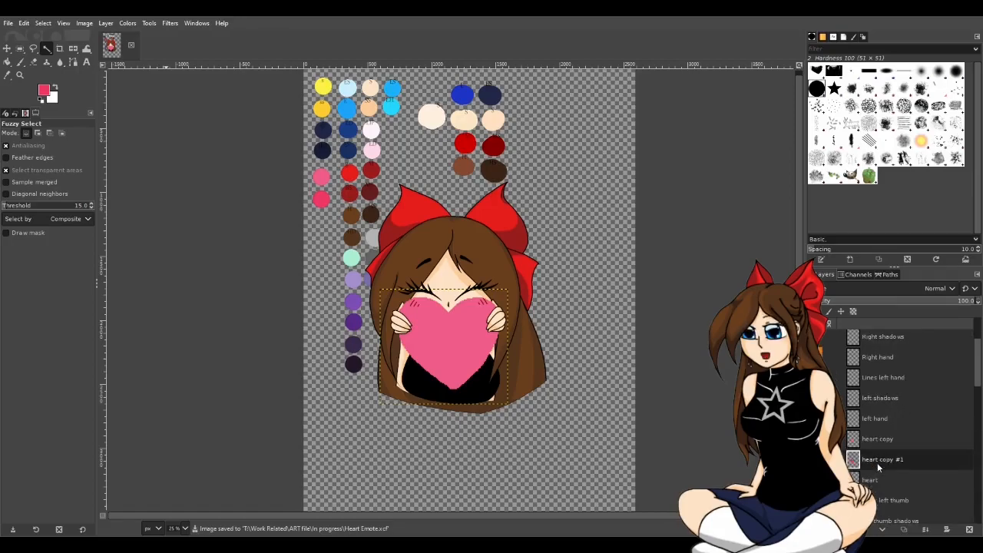
right_click(888, 434)
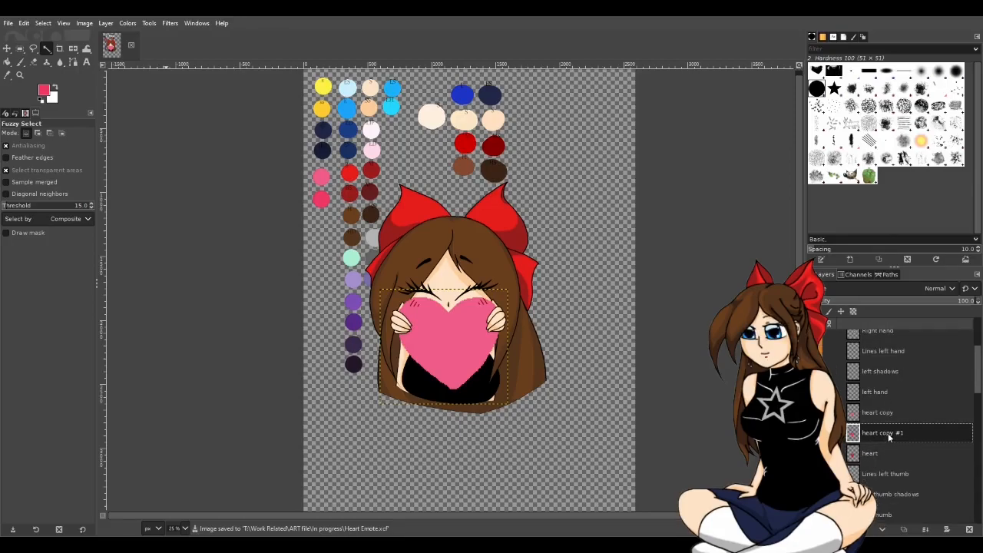
left_click(818, 195)
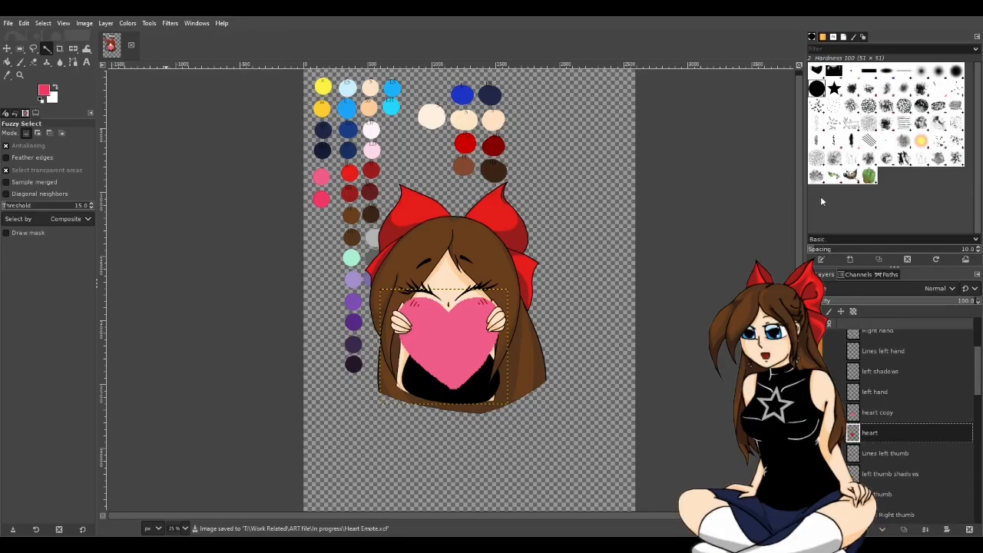
right_click(887, 433)
left_click(833, 194)
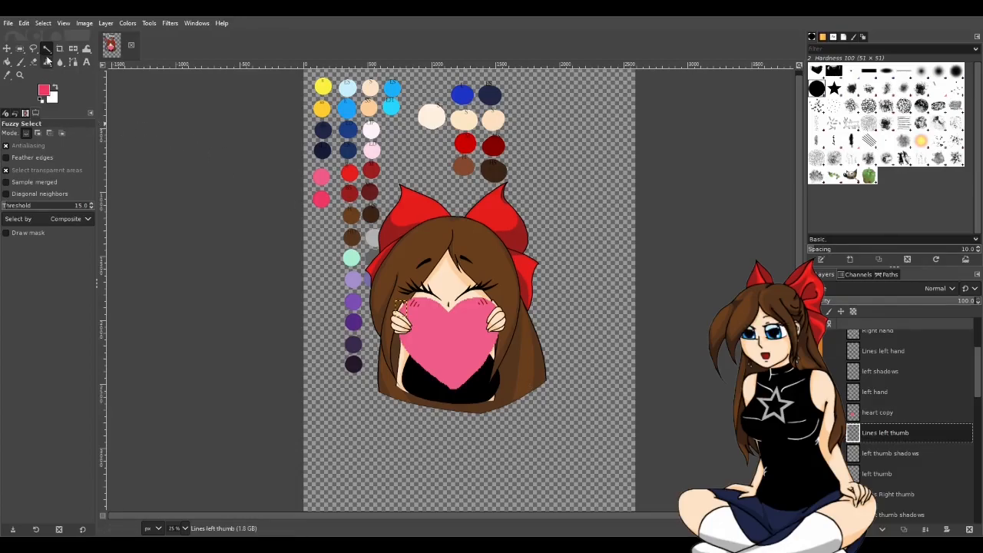
Step: Draw a rectangular selection about 1236 × 1160 px around the face and the heart
left_click(20, 49)
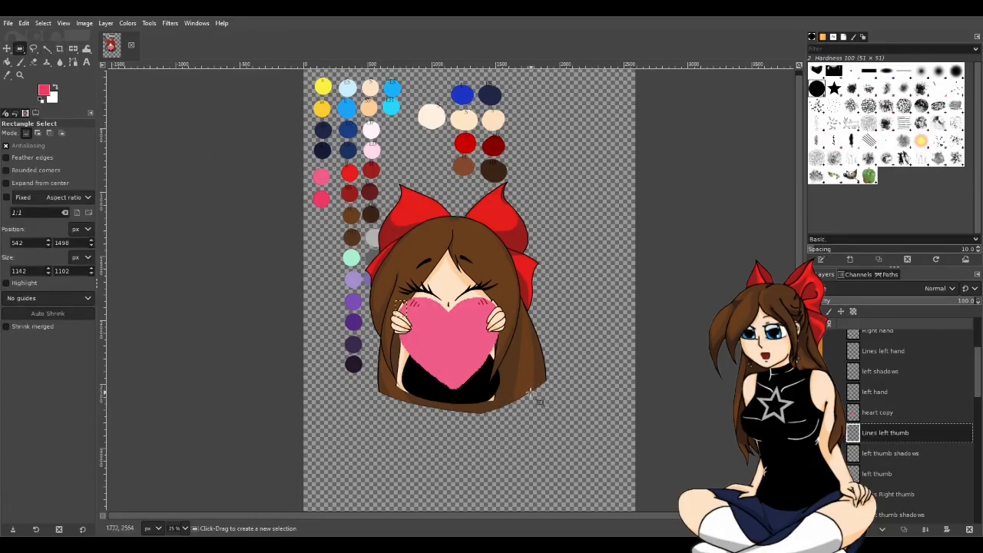
left_click_drag(528, 398, 384, 246)
left_click_drag(458, 385, 458, 391)
left_click_drag(396, 322, 387, 322)
left_click_drag(507, 325, 516, 325)
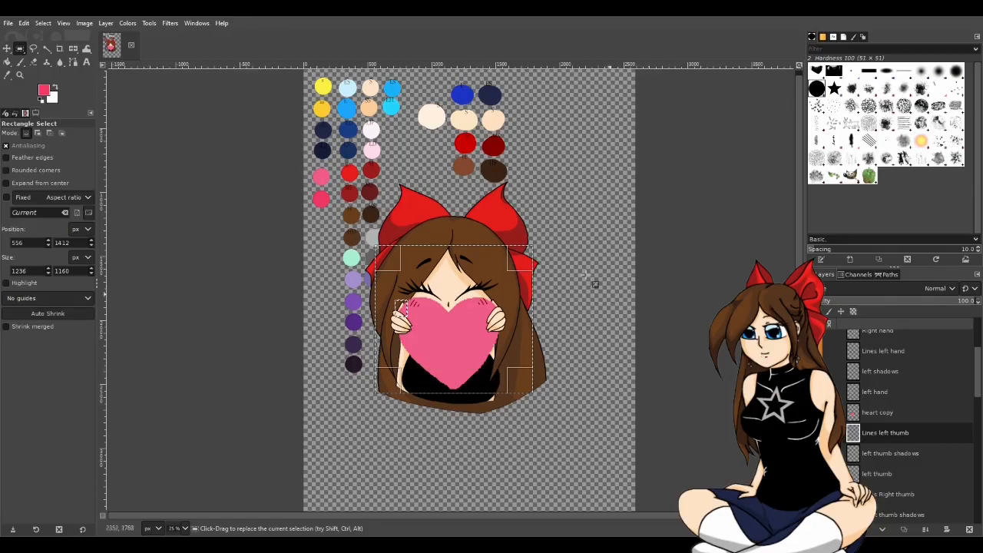
key("m")
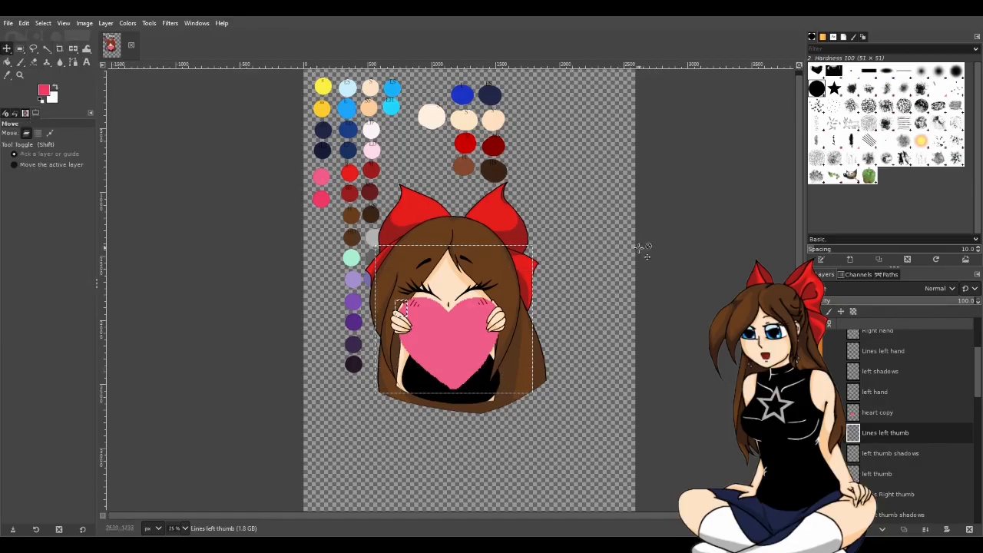
scroll(464, 290, "up", 2)
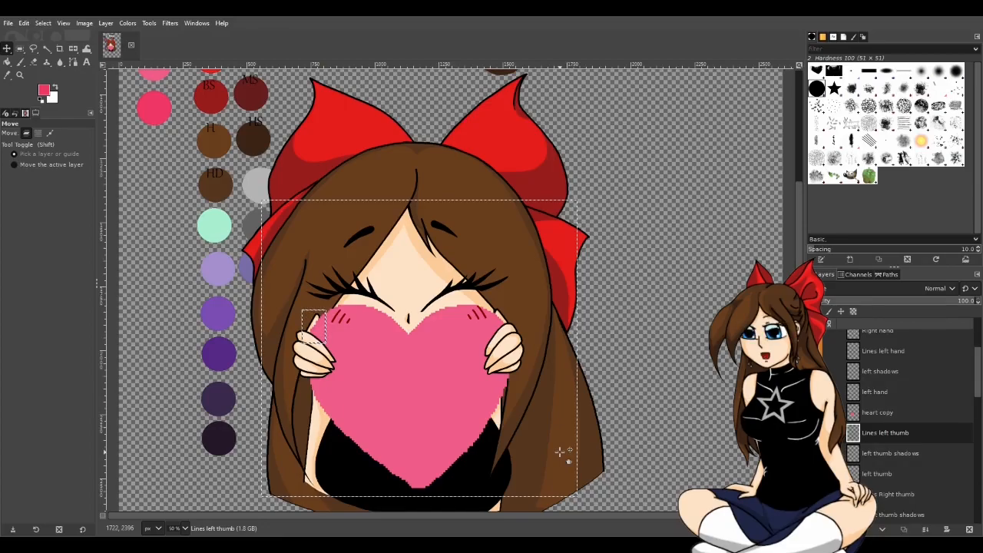
Step: Make the heart copy layer active and clear the rectangular selection
left_click(898, 416)
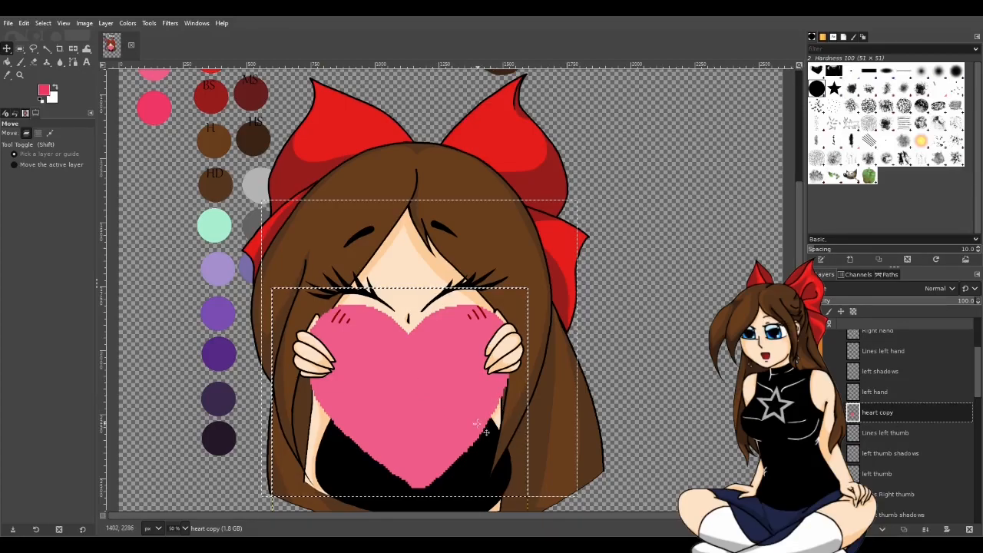
scroll(460, 411, "down", 3)
scroll(287, 281, "down", 1)
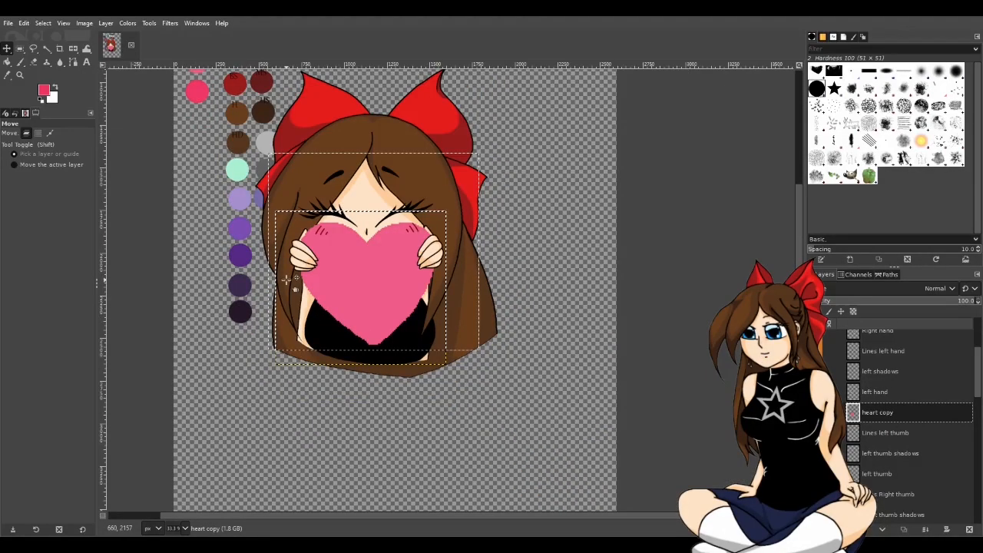
left_click(47, 48)
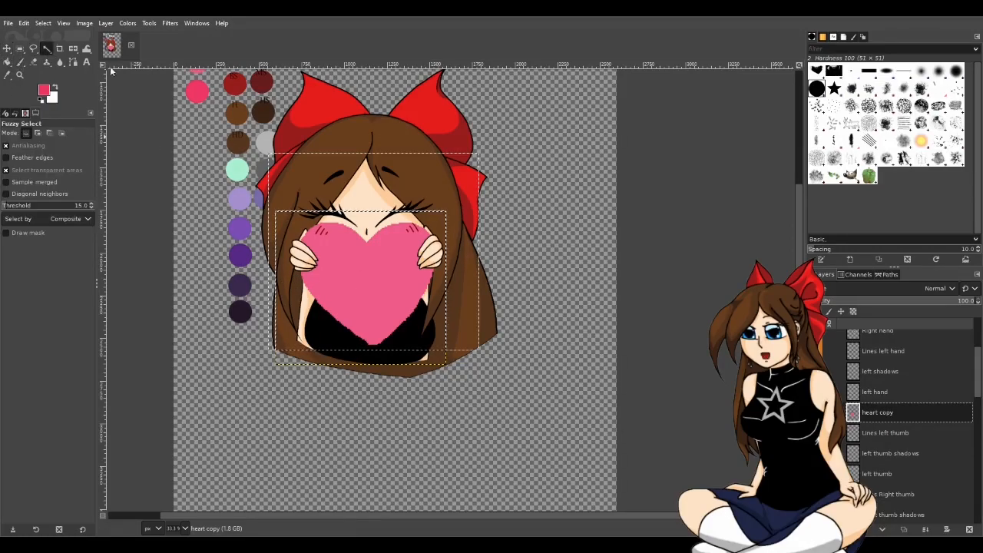
left_click(703, 219)
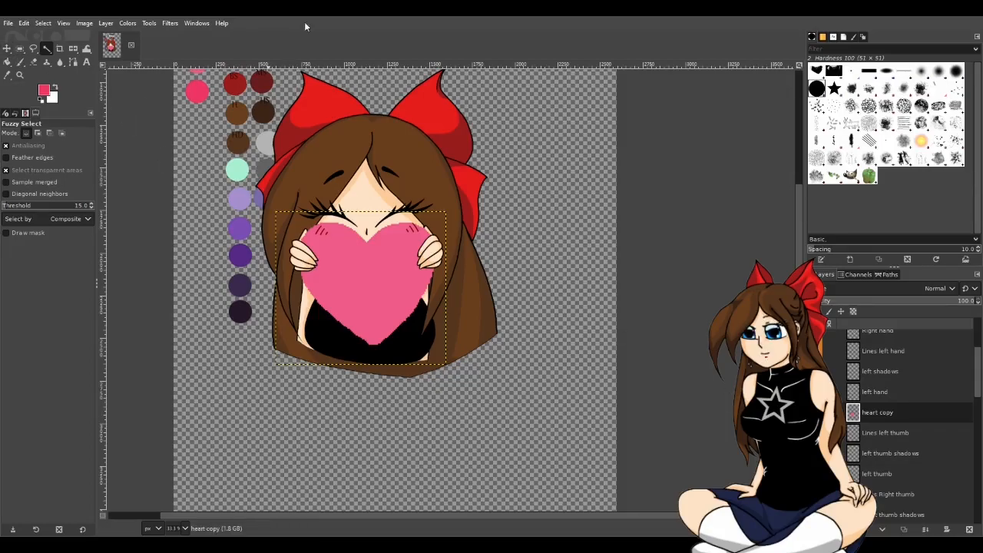
Step: Copy the pink heart layer, paste it as its own layer in a new image, and hide the white background
scroll(311, 173, "up", 2)
scroll(424, 285, "down", 3)
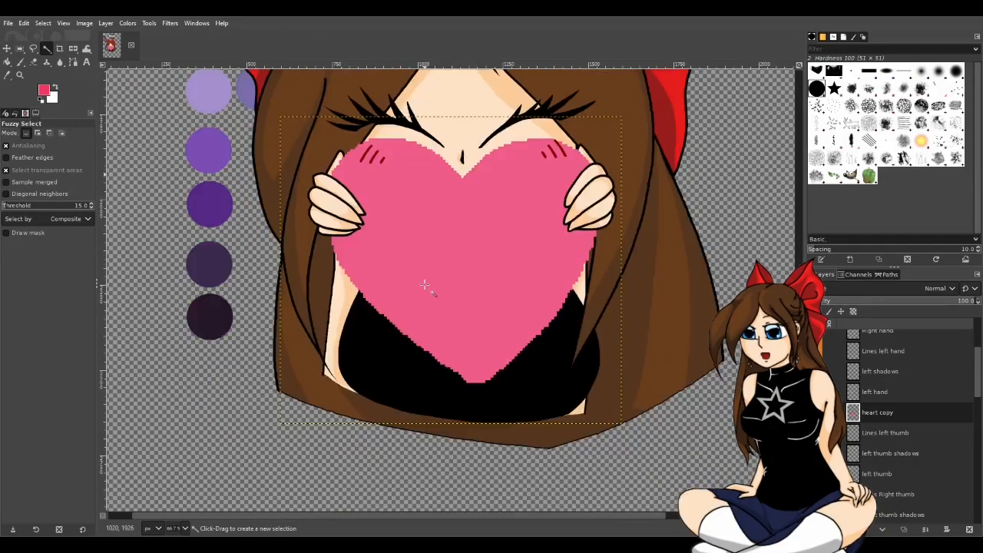
scroll(465, 286, "up", 1)
scroll(459, 281, "down", 1)
left_click(888, 411)
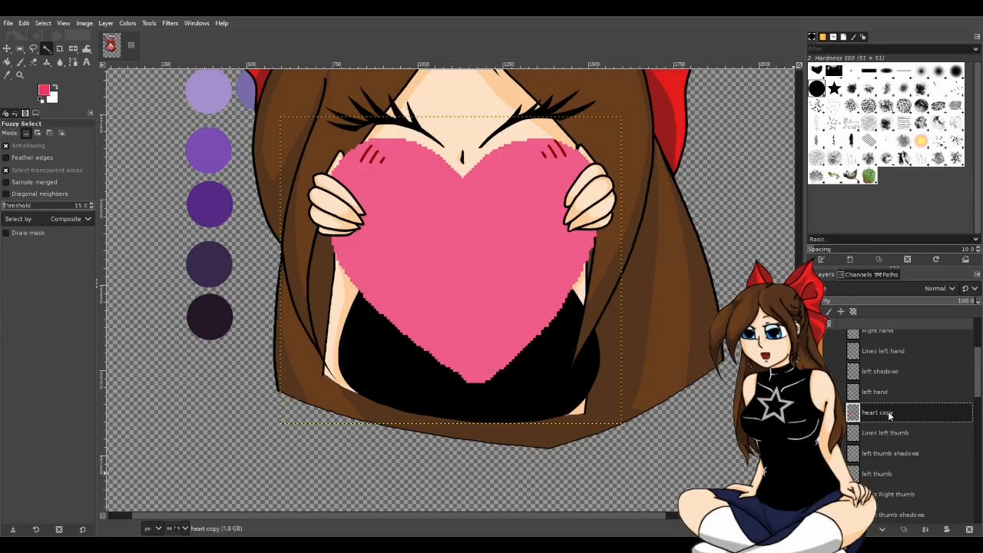
key("ctrl+c")
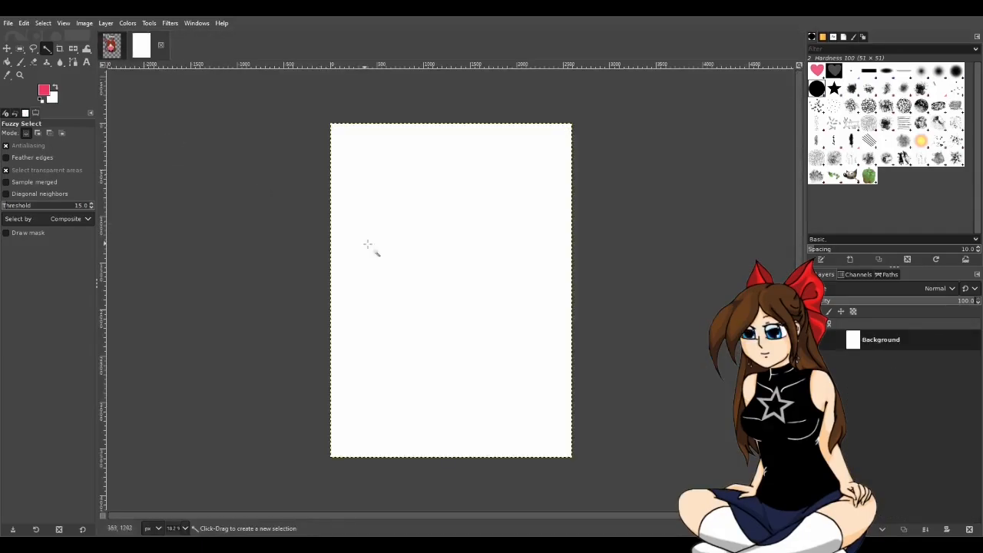
key("ctrl+v")
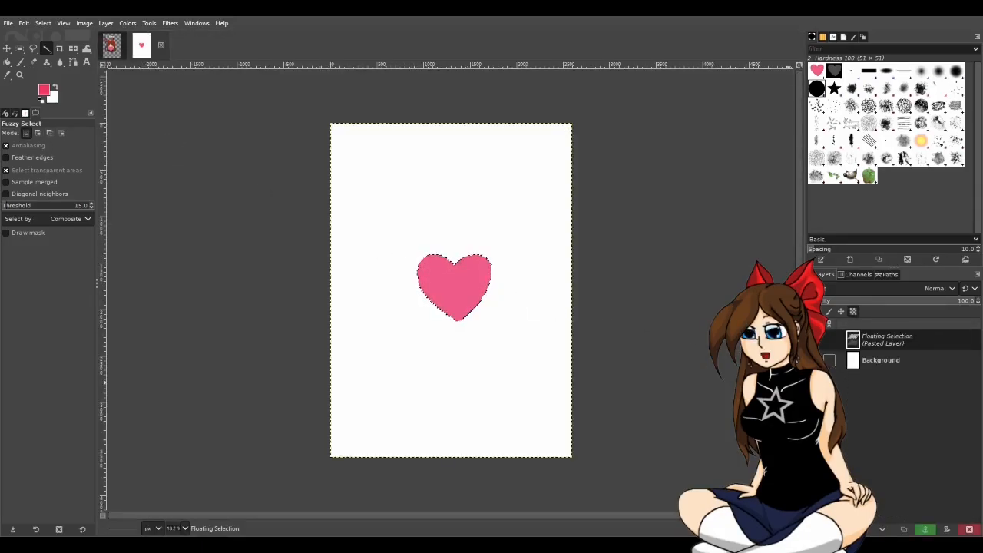
left_click(818, 529)
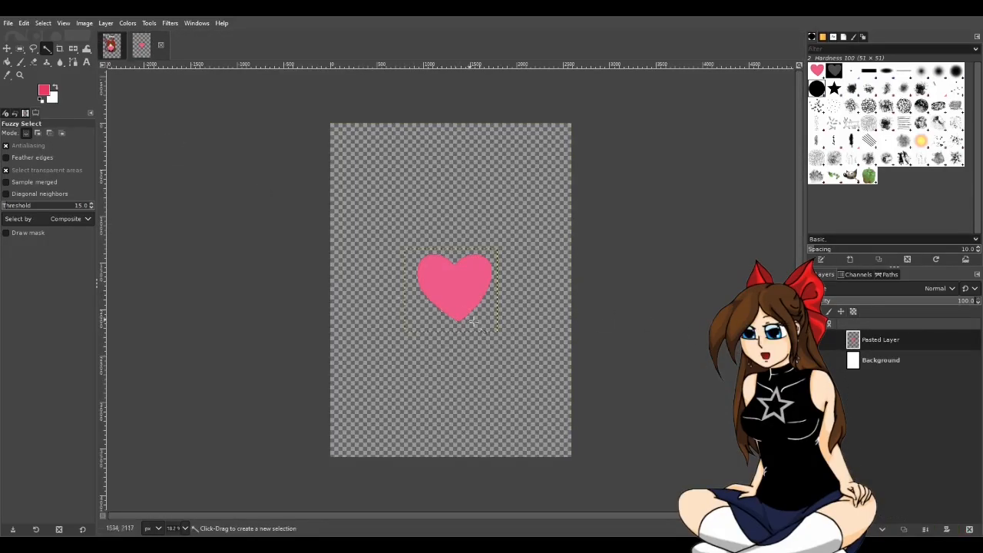
Step: Paste a second copy of the pink heart and turn it into a new layer above the first
scroll(476, 343, "up", 1)
scroll(480, 343, "up", 1)
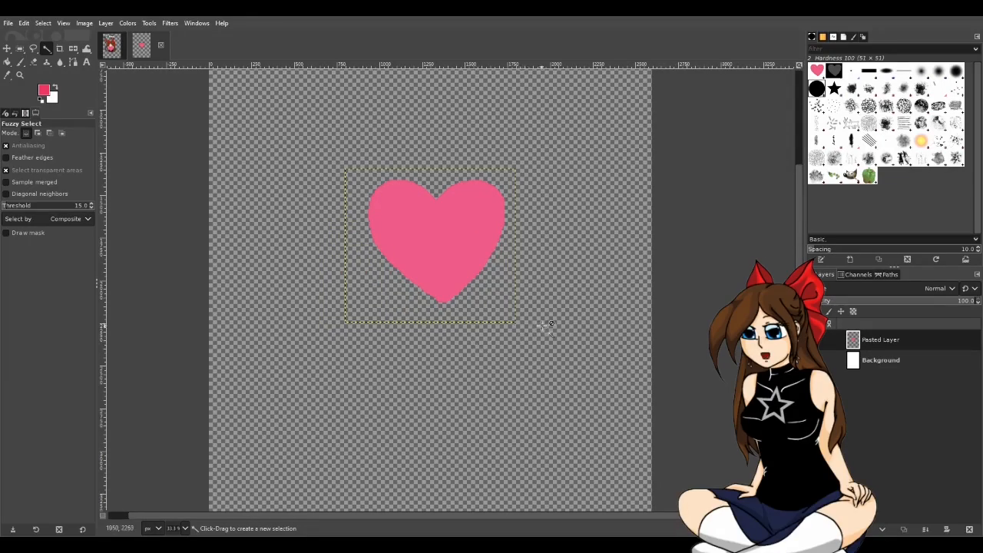
key("ctrl+v")
left_click(818, 529)
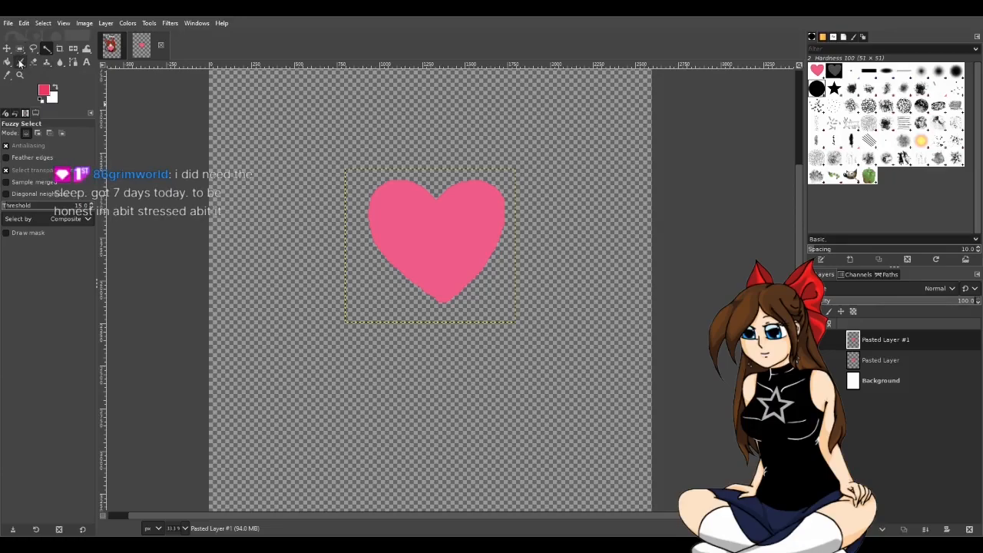
Step: Select the heart on the upper pasted layer and paint it completely white
left_click(391, 241)
key("x")
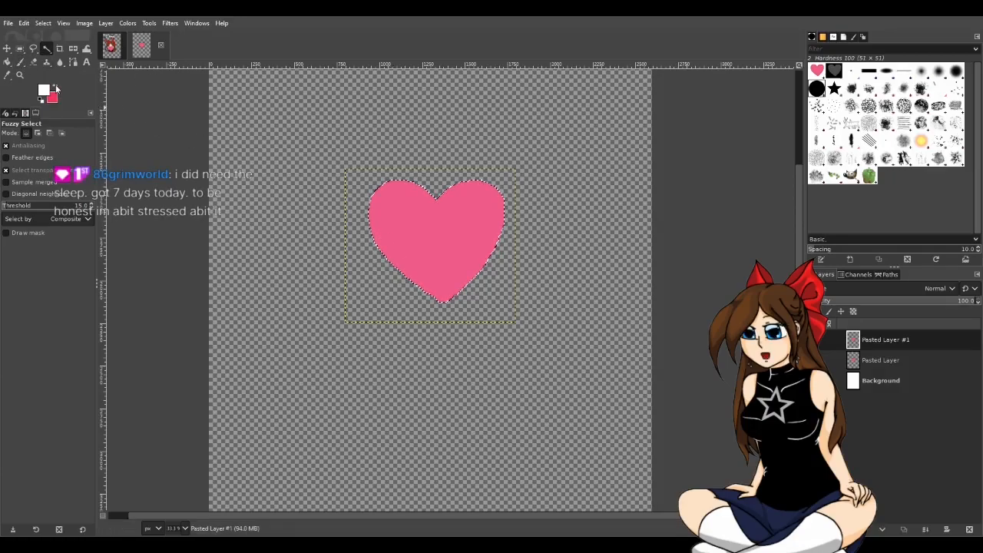
left_click(20, 62)
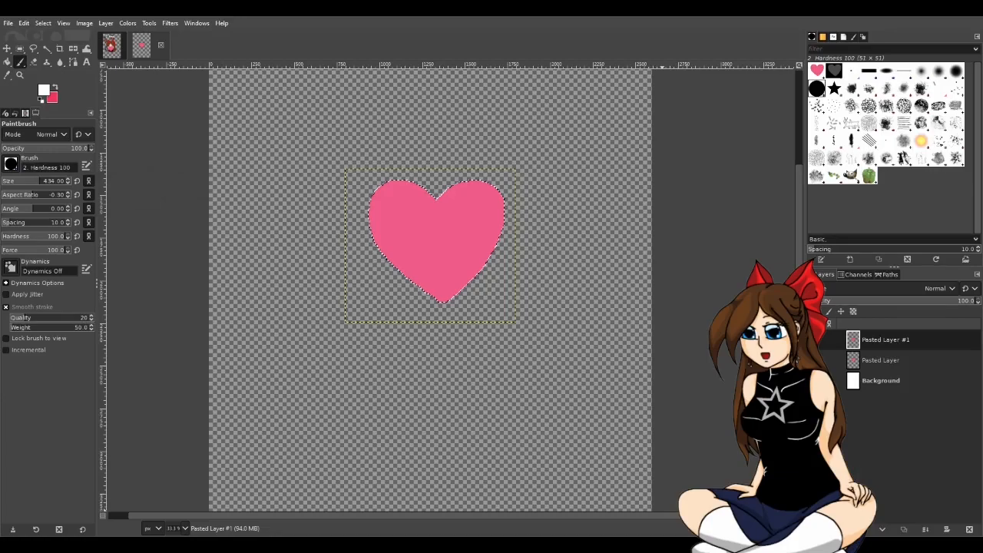
mouse_move(461, 181)
left_mouse_down()
mouse_move(547, 202)
mouse_move(431, 217)
mouse_move(480, 260)
left_mouse_up()
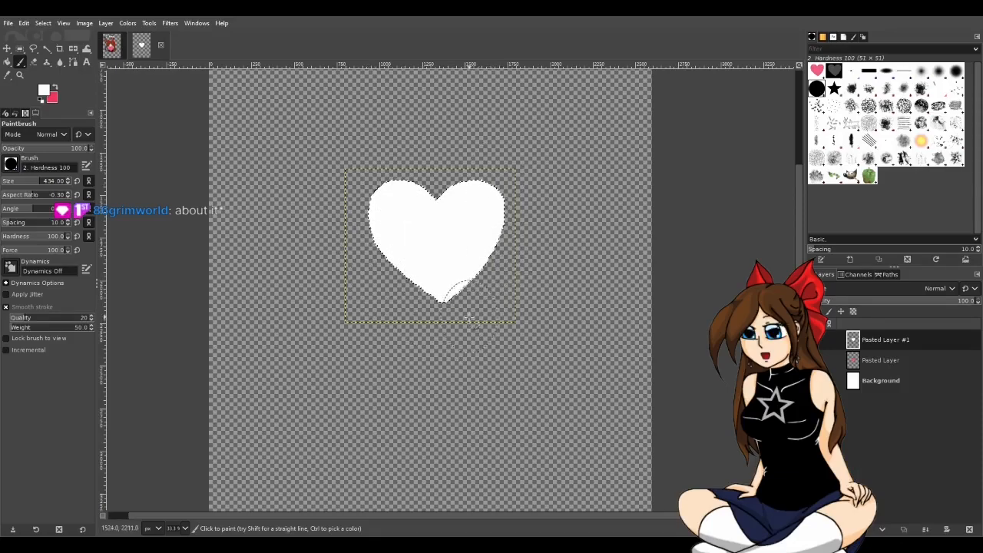
key("ctrl")
Step: Scale the white heart to 850 px wide with its aspect ratio kept
scroll(438, 304, "up", 1)
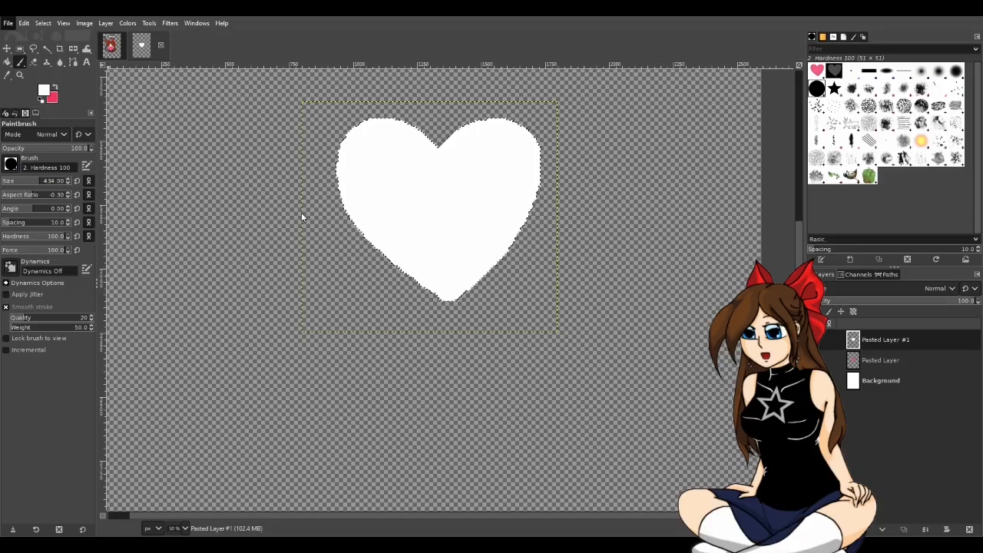
key("shift+s")
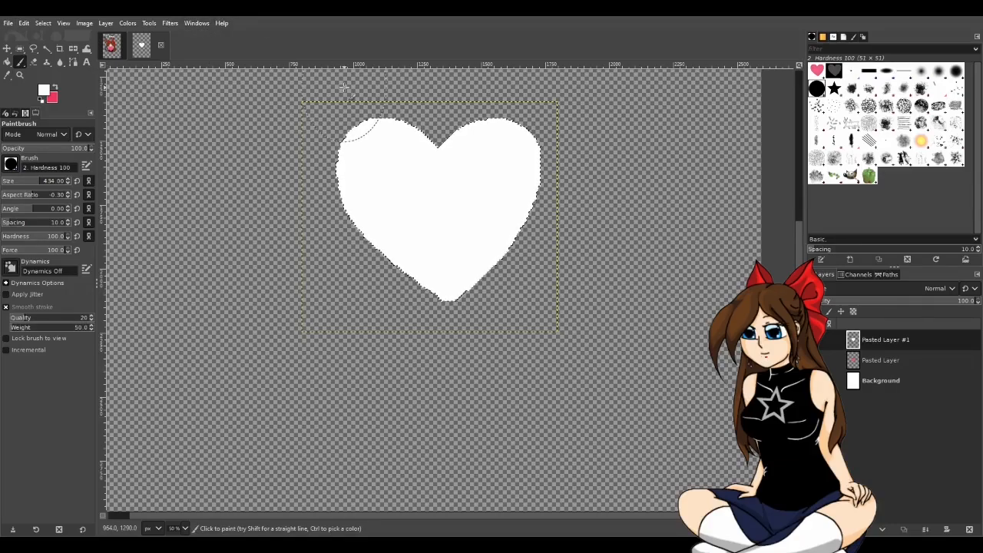
left_click(363, 235)
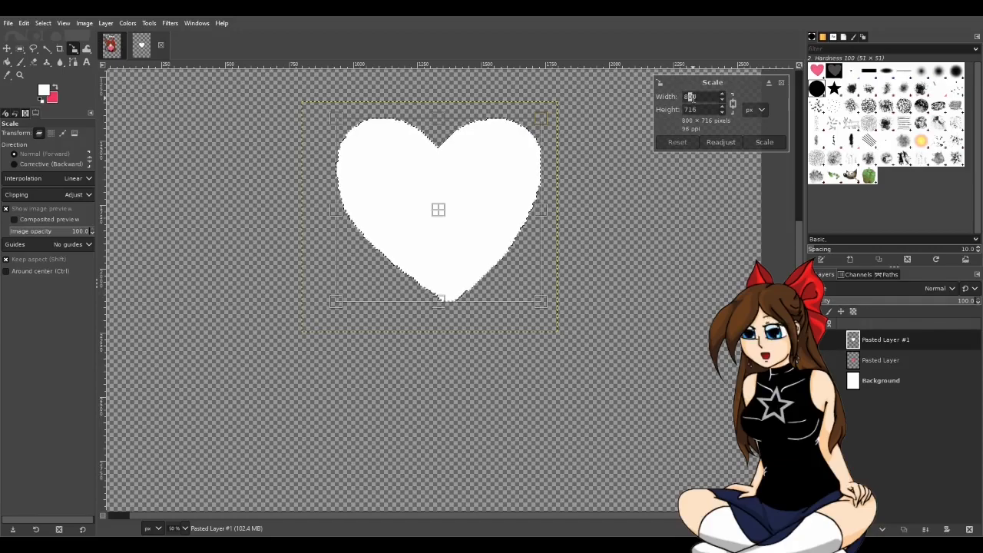
type("5")
left_click(772, 144)
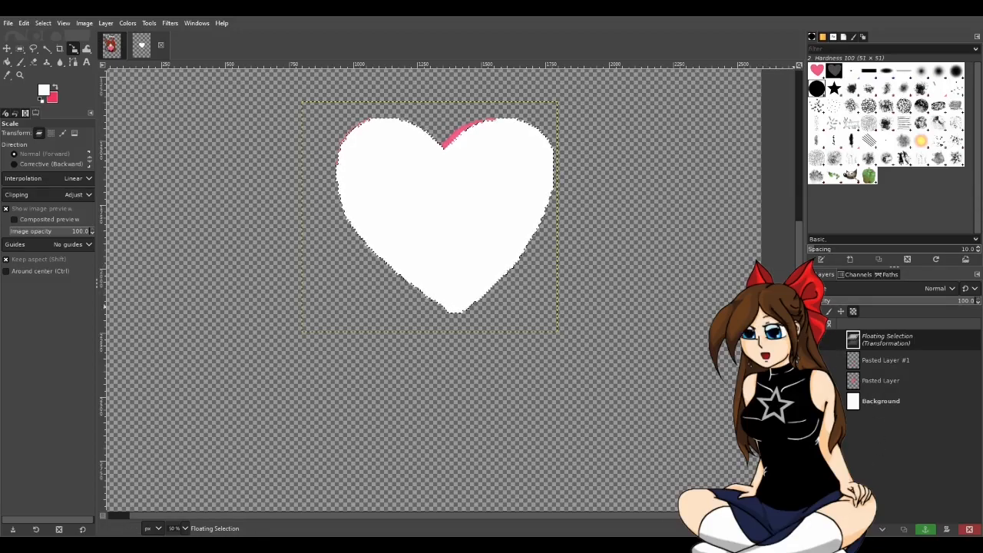
Step: Turn the floating white heart into its own layer, place it below the pink heart and centre it to form an even white border
left_click(817, 529)
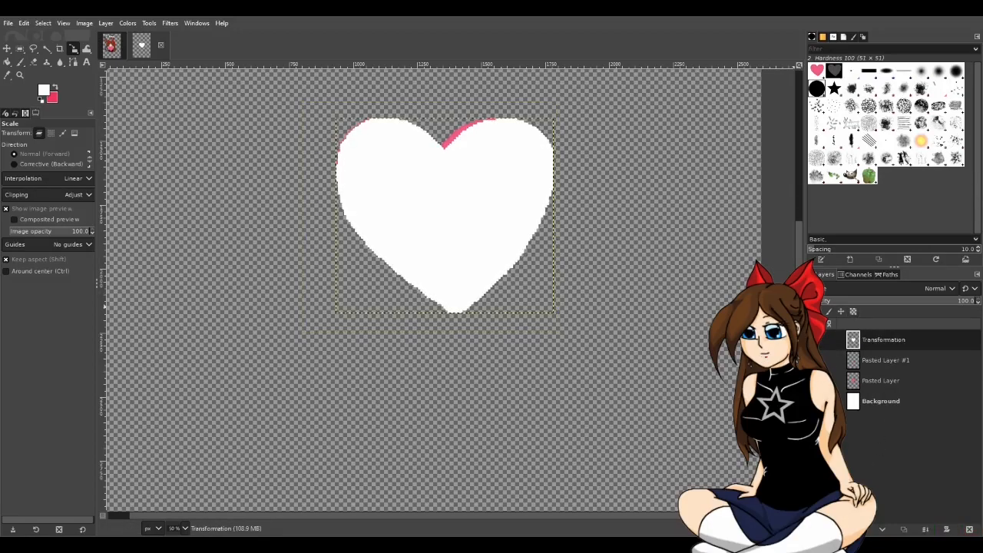
left_click(7, 49)
left_click_drag(905, 338, 898, 382)
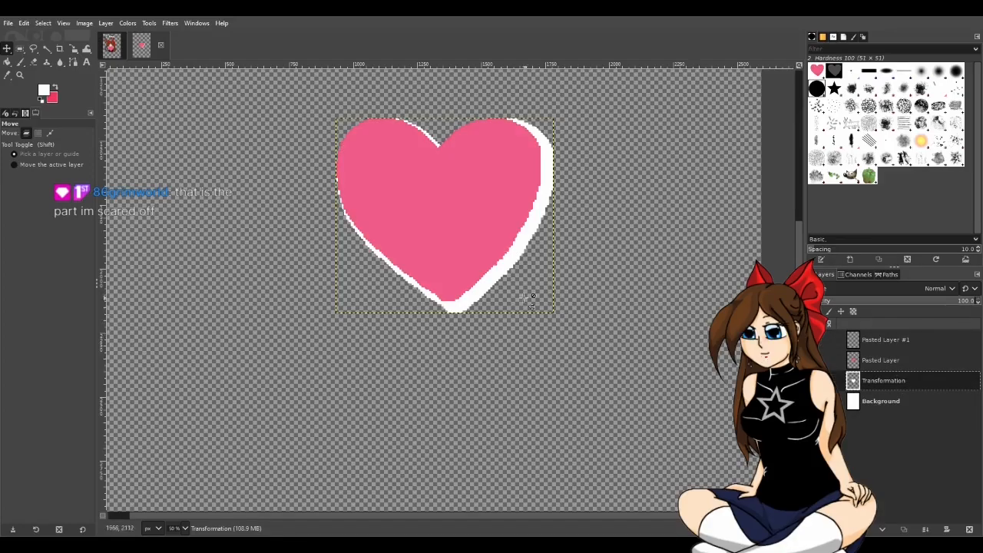
left_click_drag(462, 306, 458, 308)
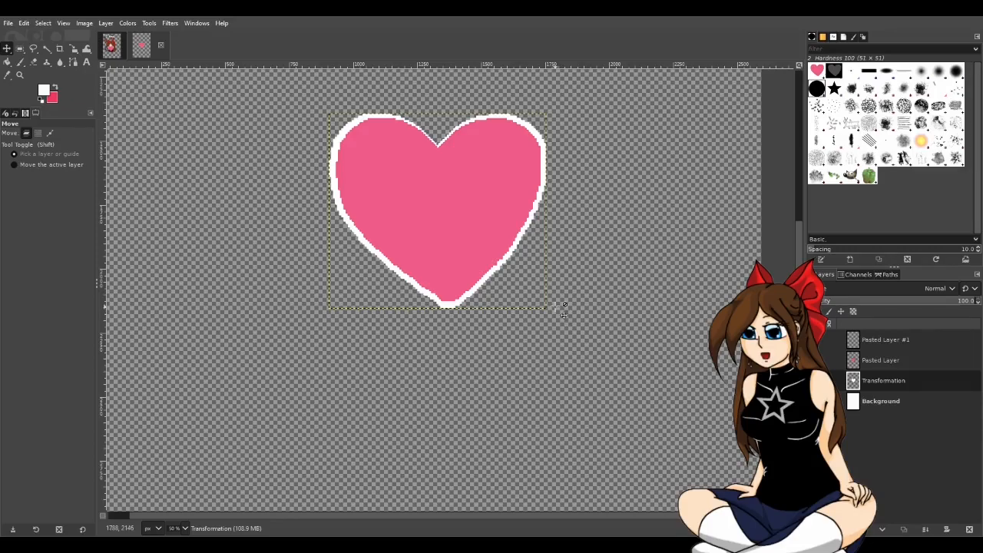
scroll(563, 307, "down", 2)
scroll(559, 318, "up", 2)
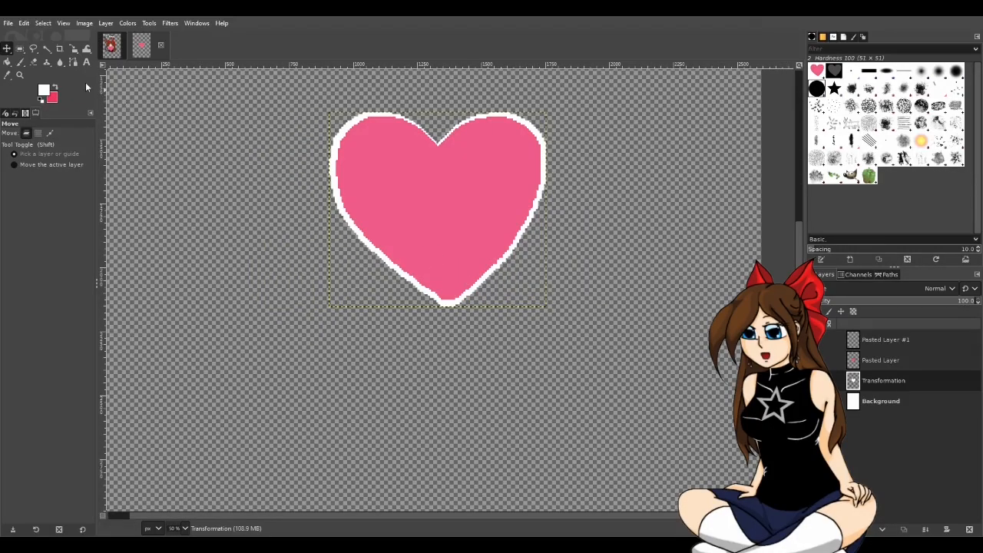
left_click(60, 61)
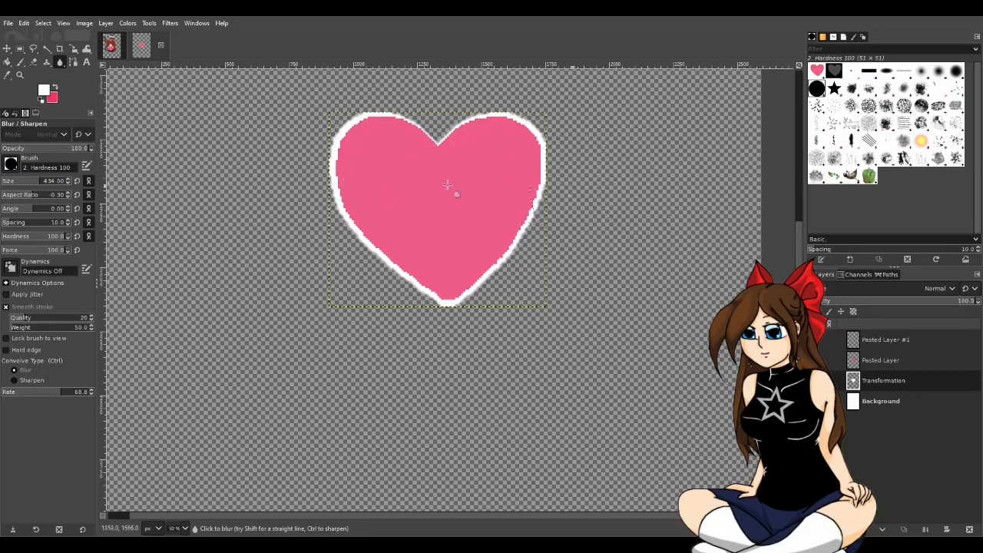
key("ctrl")
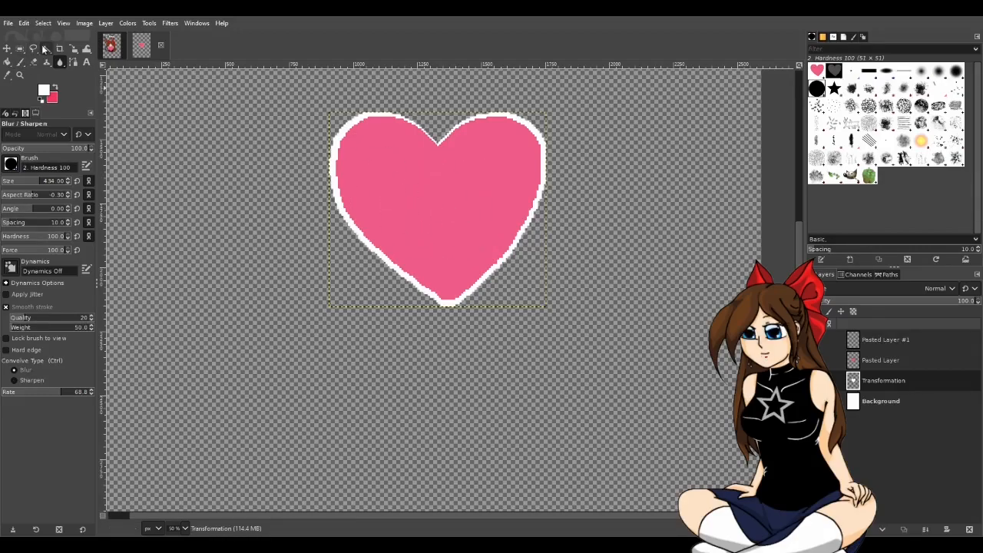
left_click(46, 48)
left_click(333, 153)
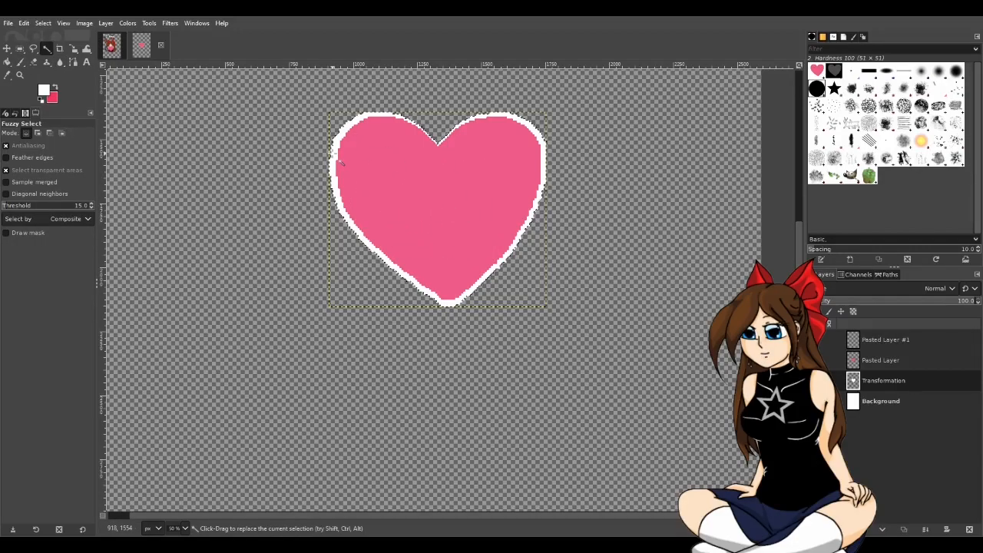
scroll(406, 233, "down", 2)
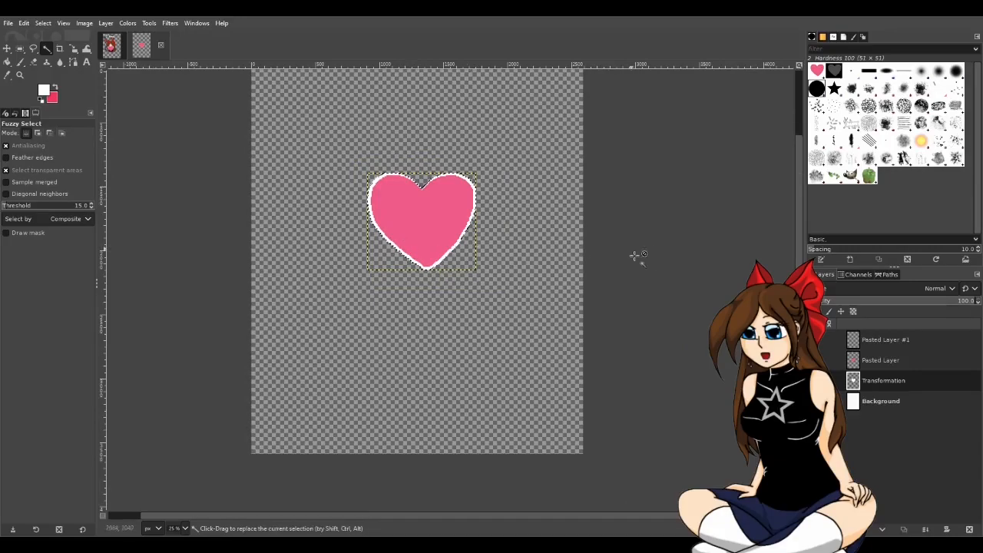
key("ctrl+comma")
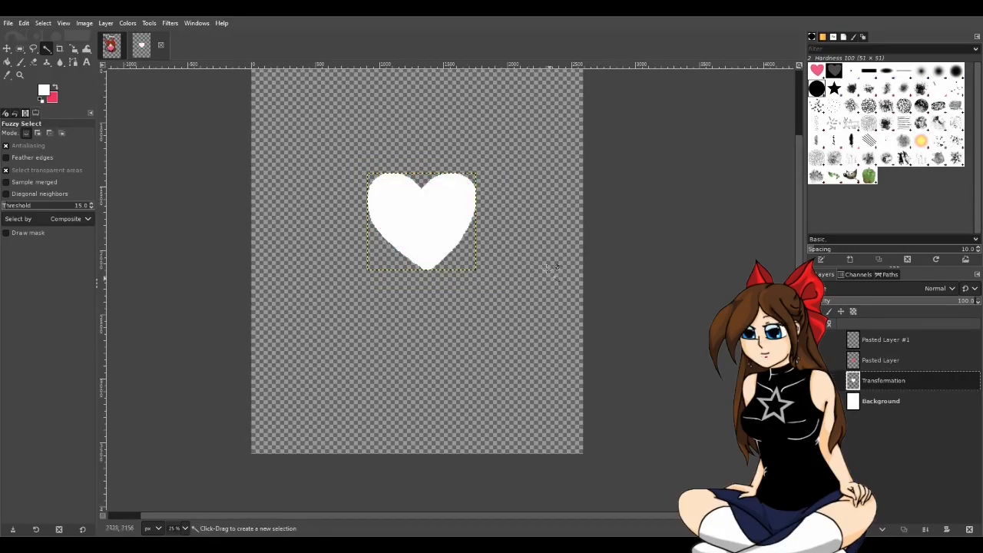
scroll(378, 202, "up", 2)
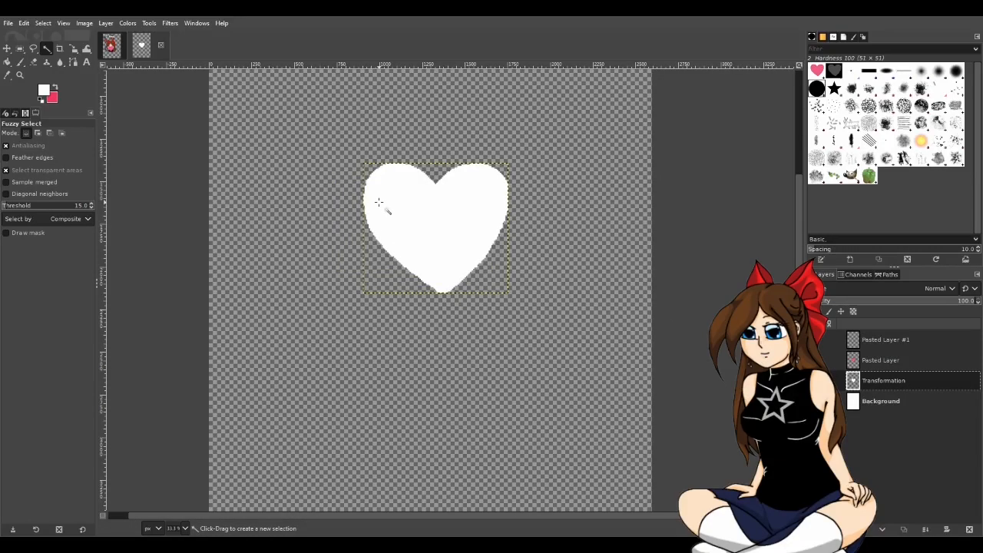
left_click(829, 360)
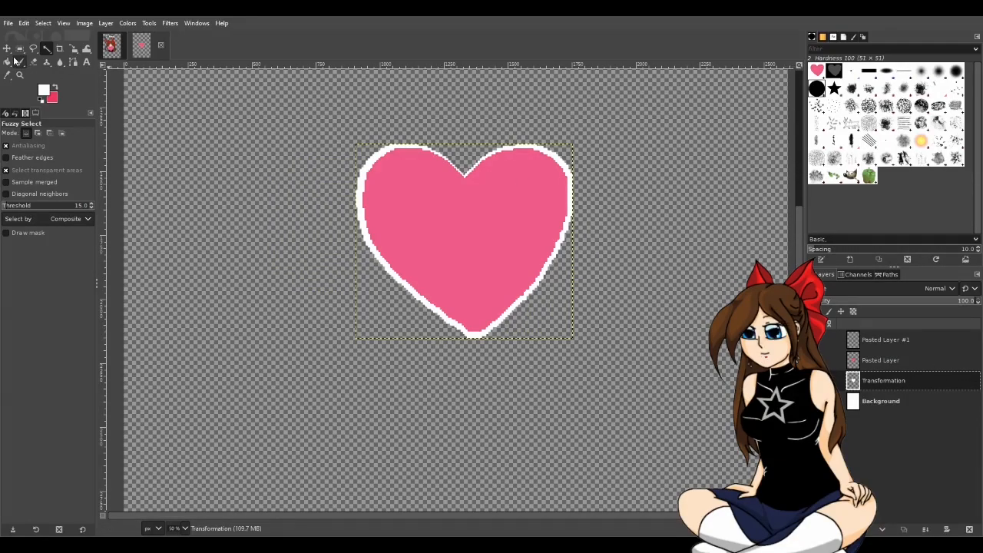
Step: Soften the white heart's edge all around with the Blur tool at size 434, and check it with the pink heart hidden
key("shift+u")
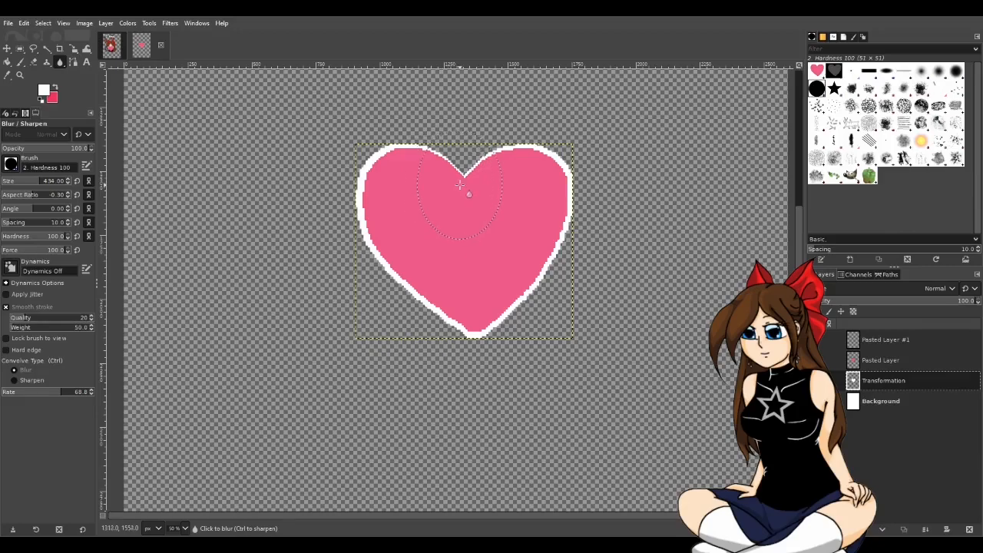
mouse_move(309, 163)
left_mouse_down()
mouse_move(576, 174)
mouse_move(501, 198)
mouse_move(410, 184)
left_mouse_up()
mouse_move(329, 230)
left_mouse_down()
mouse_move(599, 294)
mouse_move(594, 306)
mouse_move(538, 310)
mouse_move(563, 326)
mouse_move(508, 349)
left_mouse_up()
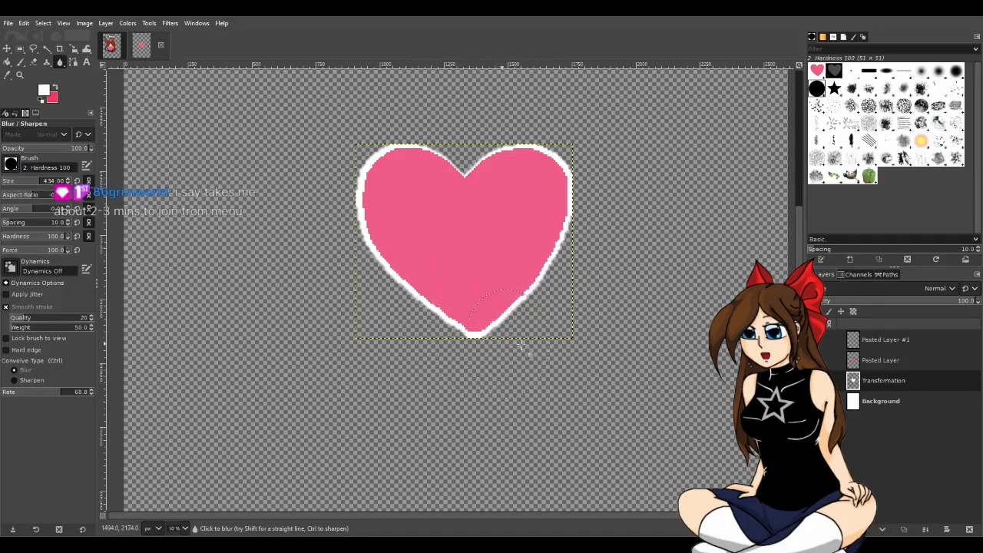
left_click_drag(407, 324, 408, 310)
mouse_move(568, 234)
left_mouse_down()
mouse_move(541, 206)
mouse_move(493, 292)
left_mouse_up()
mouse_move(421, 264)
left_mouse_down()
mouse_move(377, 202)
mouse_move(345, 215)
mouse_move(381, 219)
mouse_move(347, 258)
mouse_move(414, 261)
mouse_move(511, 171)
mouse_move(537, 316)
mouse_move(568, 148)
mouse_move(453, 310)
mouse_move(449, 169)
mouse_move(397, 179)
mouse_move(380, 215)
mouse_move(555, 171)
mouse_move(347, 124)
mouse_move(280, 170)
mouse_move(509, 203)
mouse_move(567, 256)
left_mouse_up()
mouse_move(300, 252)
left_mouse_down()
mouse_move(339, 270)
mouse_move(582, 298)
left_mouse_up()
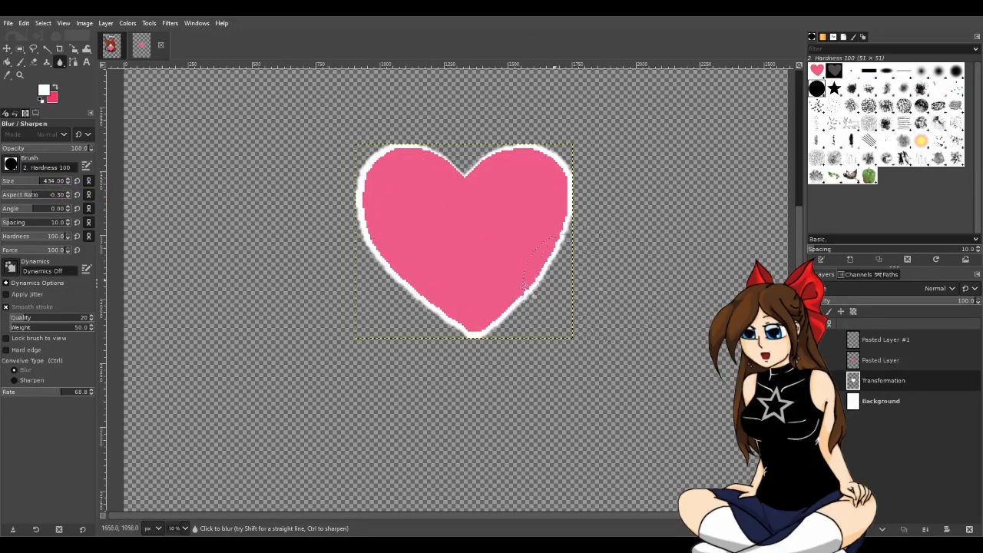
mouse_move(704, 322)
left_mouse_down()
mouse_move(399, 343)
mouse_move(374, 329)
mouse_move(454, 337)
mouse_move(559, 211)
mouse_move(554, 309)
mouse_move(560, 180)
mouse_move(533, 330)
left_mouse_up()
mouse_move(374, 346)
left_mouse_down()
mouse_move(324, 234)
mouse_move(364, 164)
mouse_move(532, 188)
mouse_move(534, 177)
mouse_move(471, 189)
mouse_move(530, 244)
mouse_move(457, 292)
mouse_move(388, 308)
mouse_move(414, 334)
mouse_move(428, 327)
mouse_move(371, 318)
mouse_move(380, 308)
mouse_move(324, 191)
mouse_move(363, 158)
mouse_move(314, 144)
mouse_move(362, 132)
mouse_move(315, 131)
mouse_move(373, 150)
mouse_move(559, 176)
mouse_move(608, 164)
mouse_move(514, 157)
mouse_move(557, 284)
mouse_move(551, 152)
mouse_move(493, 191)
mouse_move(415, 279)
left_mouse_up()
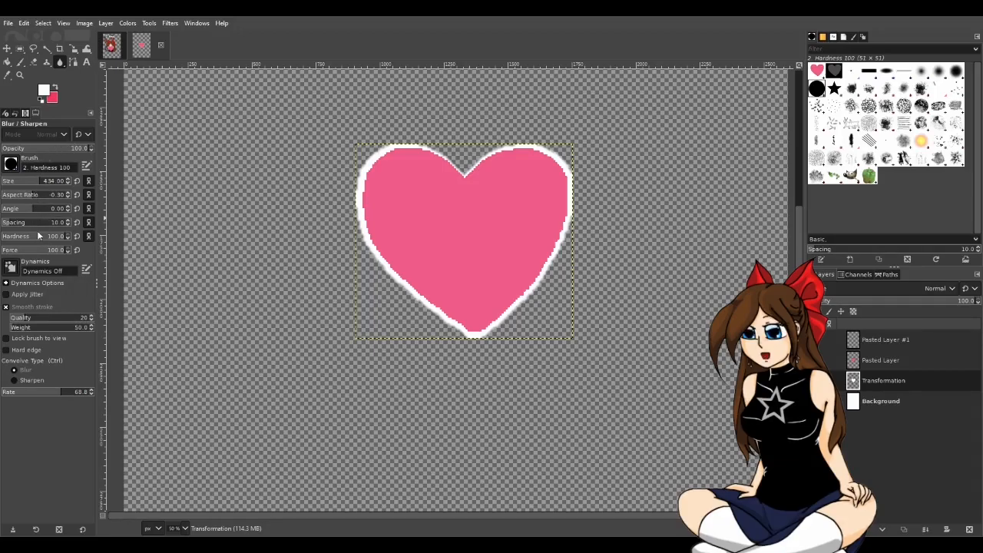
scroll(417, 244, "up", 1)
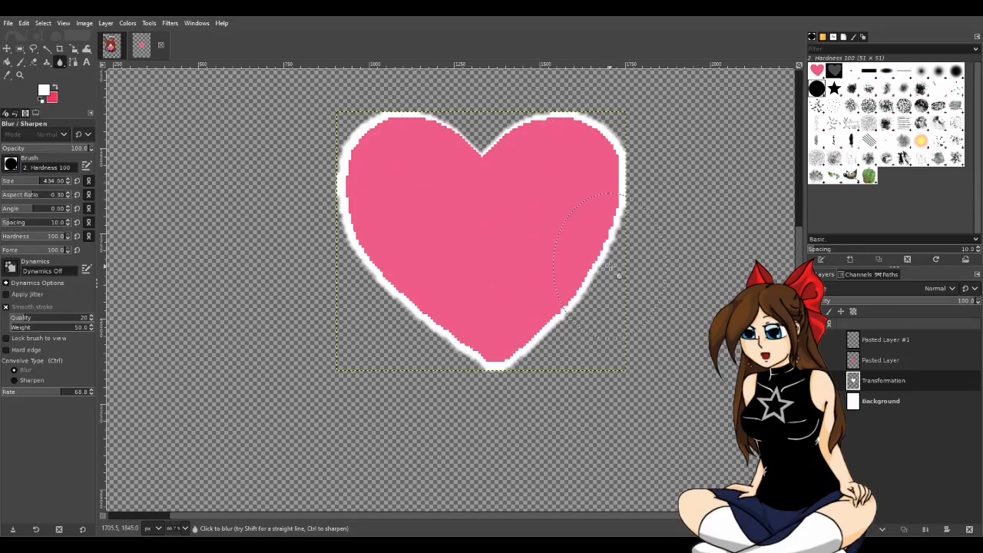
left_click(816, 360)
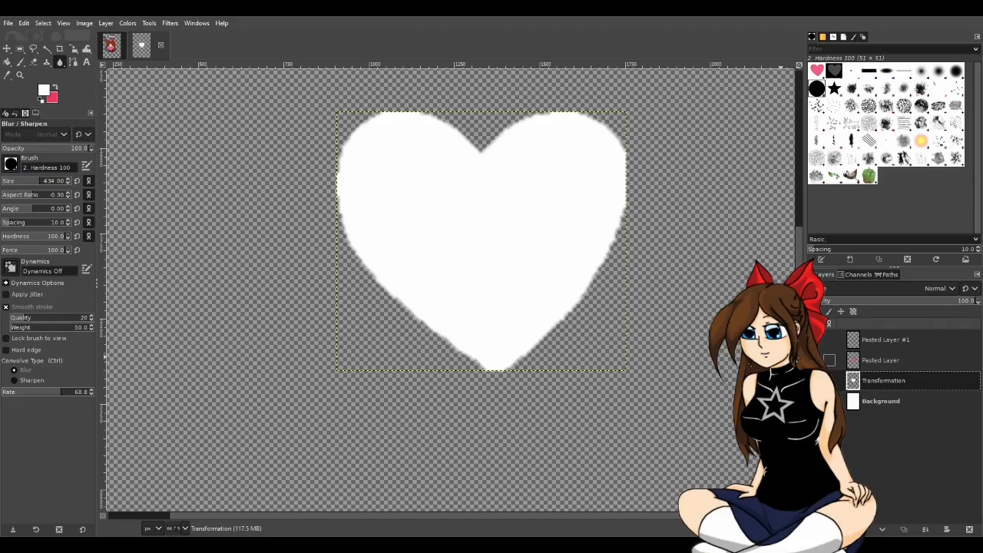
left_click(816, 360)
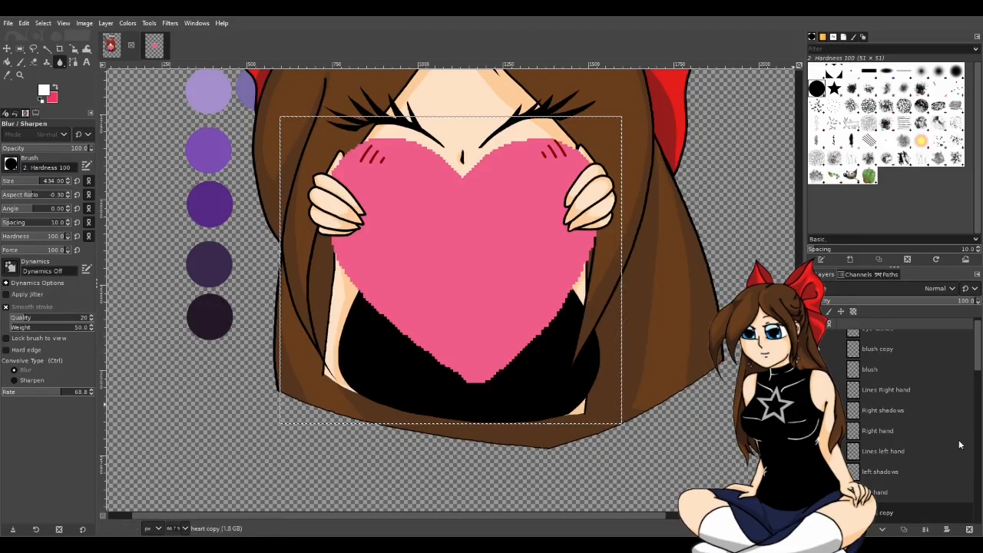
Step: Paste the blurred white heart into the character image, place it below the heart copy layer and align it as an even outline
key("ctrl+v")
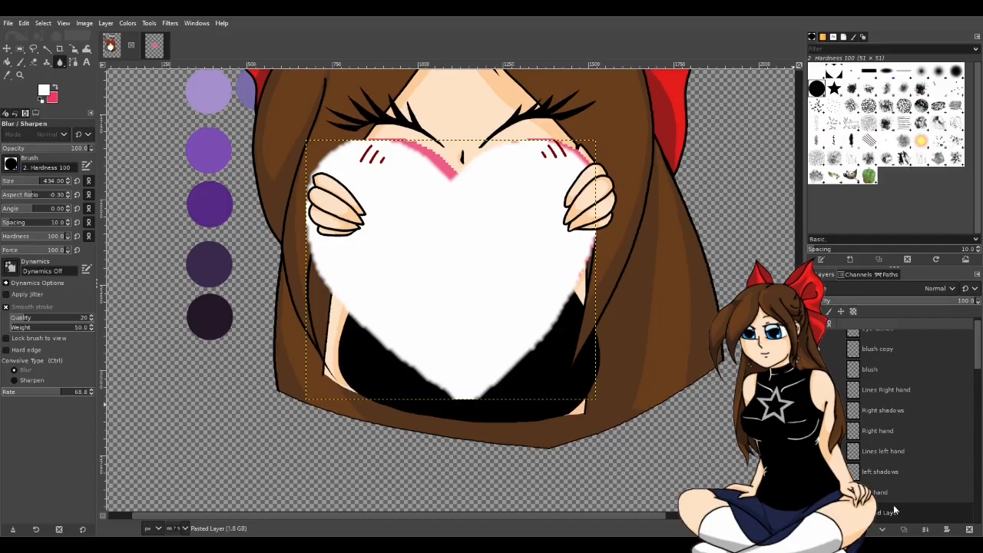
scroll(893, 510, "down", 1)
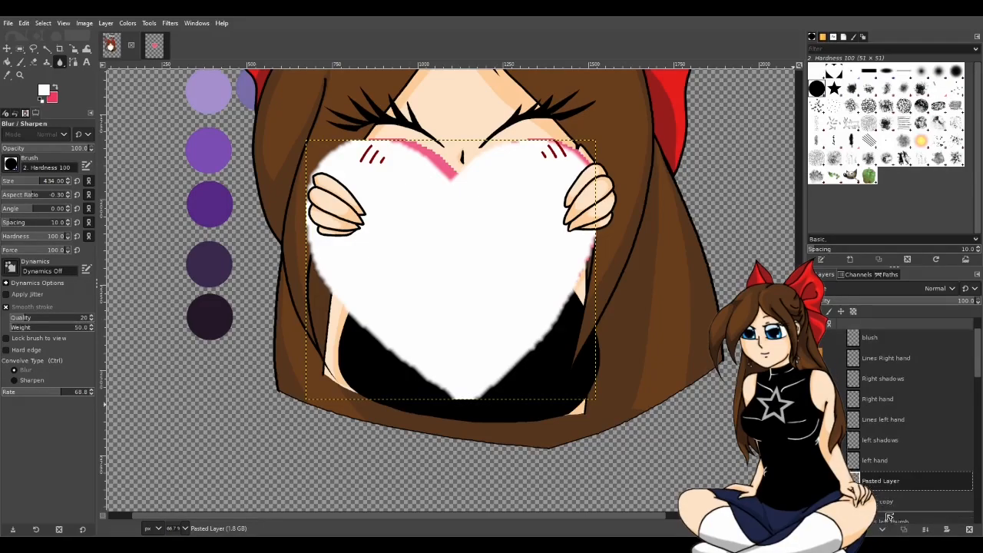
left_click_drag(888, 516, 890, 517)
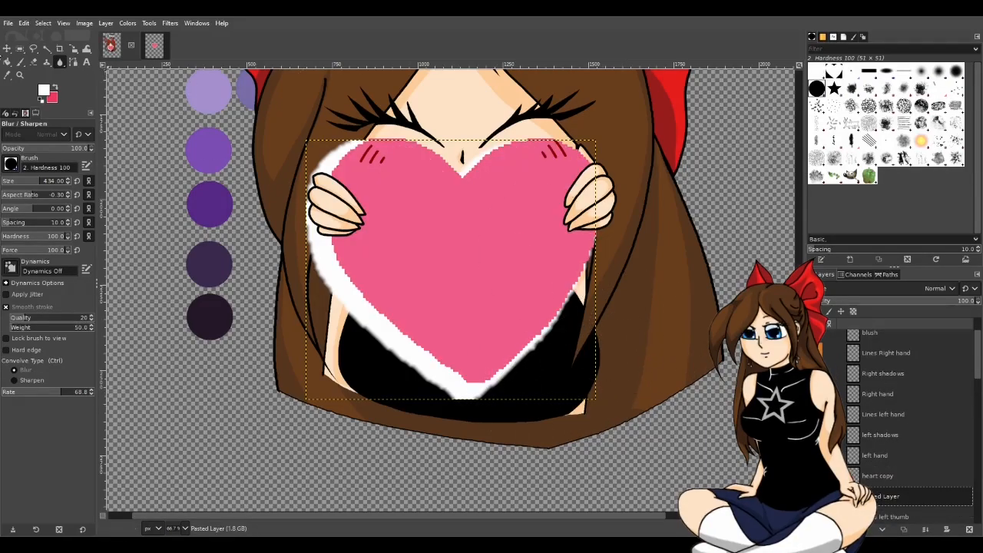
key("m")
mouse_move(450, 388)
left_mouse_down()
mouse_move(475, 383)
mouse_move(463, 376)
left_mouse_up()
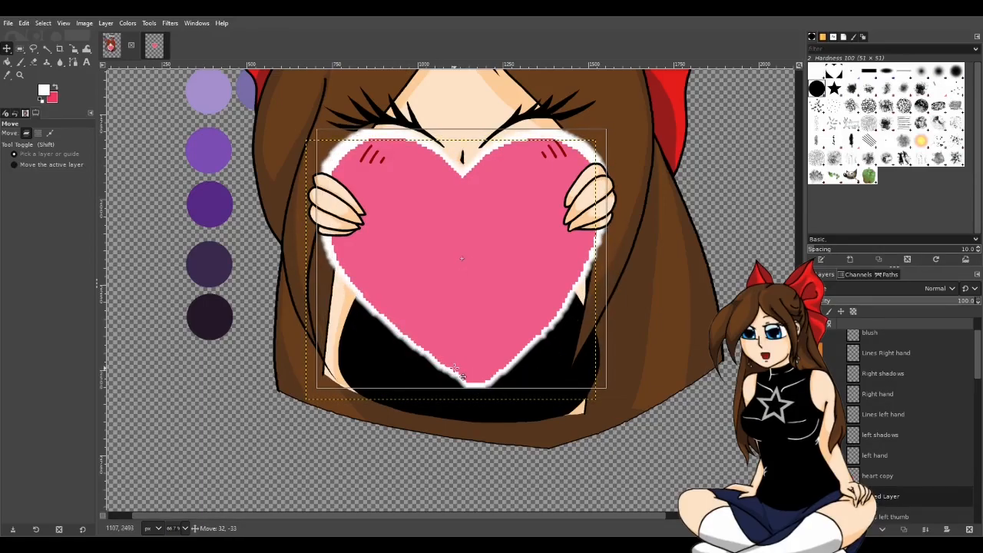
left_click_drag(459, 372, 462, 377)
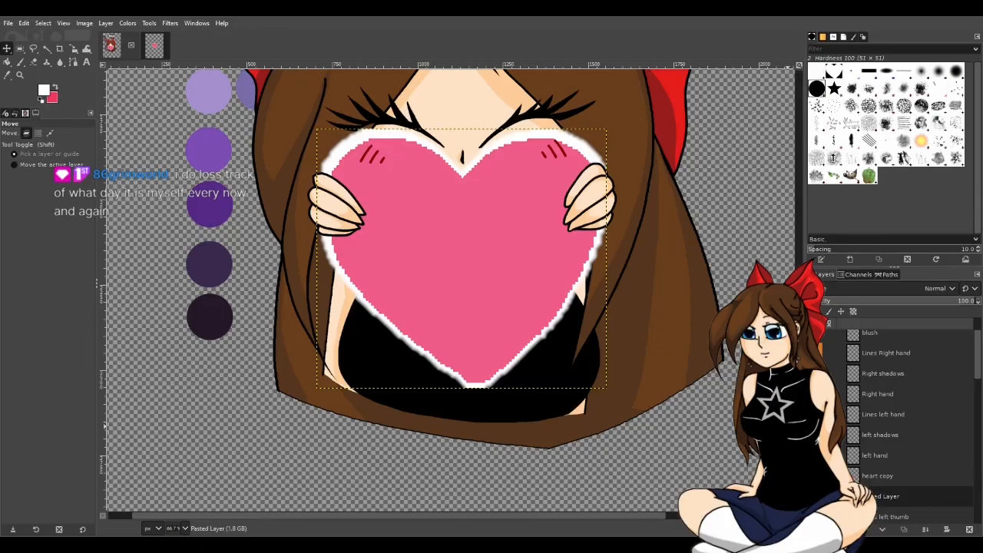
Step: Lower the pasted white heart layer's opacity to 60.6
left_click(946, 300)
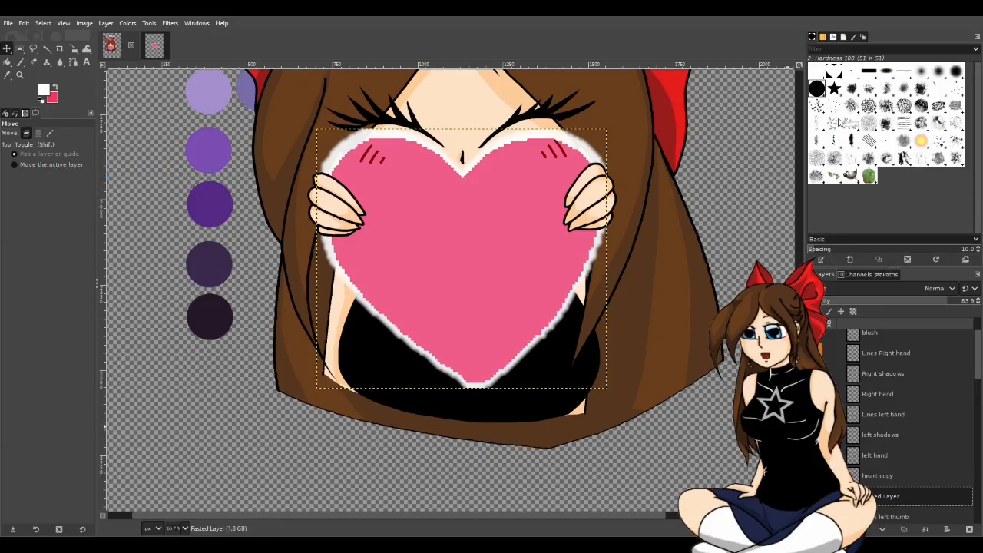
left_click_drag(948, 300, 930, 300)
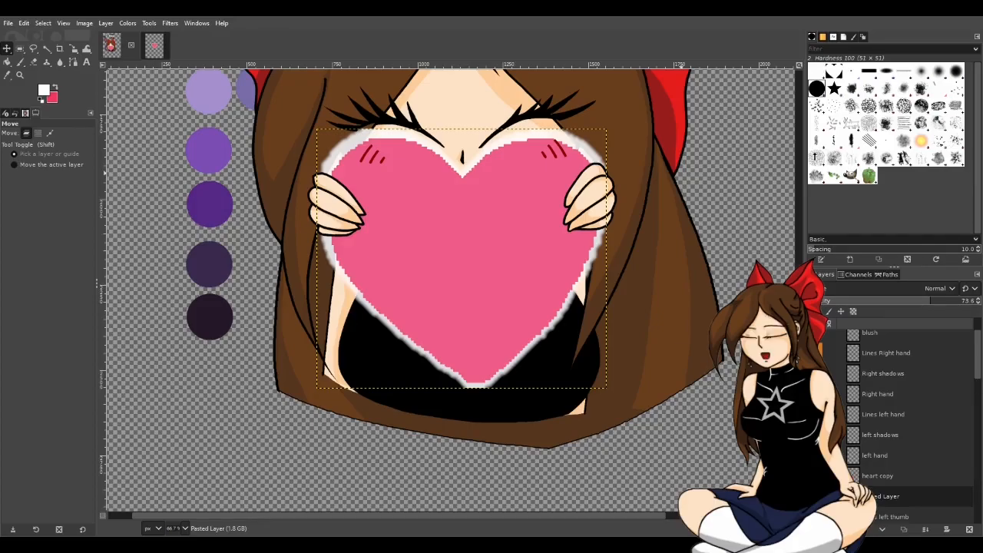
left_click_drag(929, 300, 909, 301)
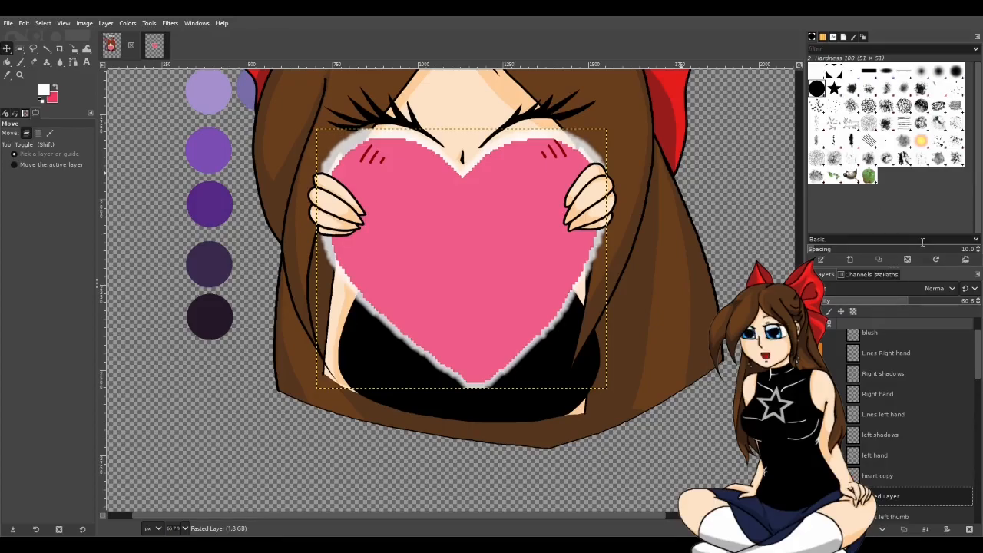
scroll(736, 348, "down", 2)
scroll(738, 349, "up", 2)
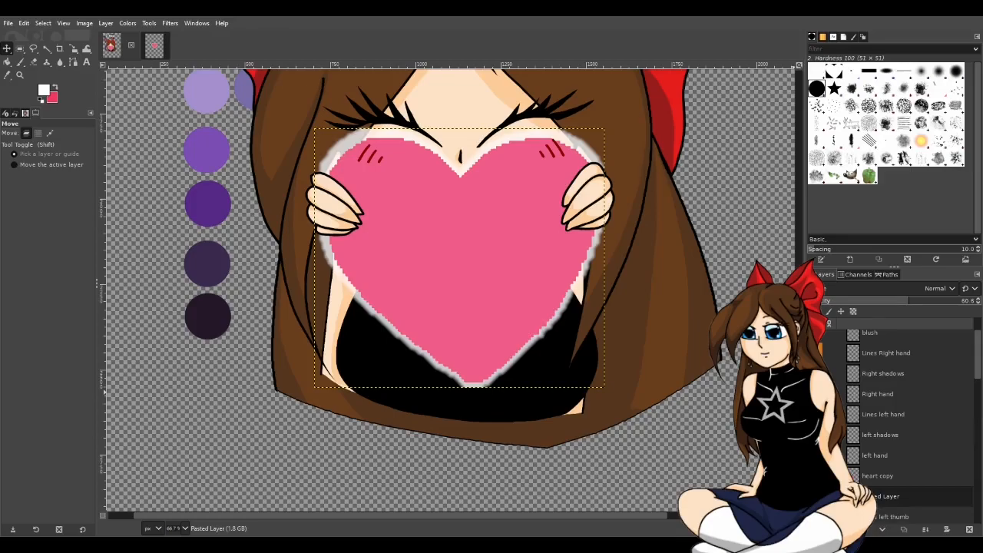
Step: Try Soft light mode at 89.6 opacity on the white heart layer and review the whole character
left_click(841, 284)
left_click(889, 252)
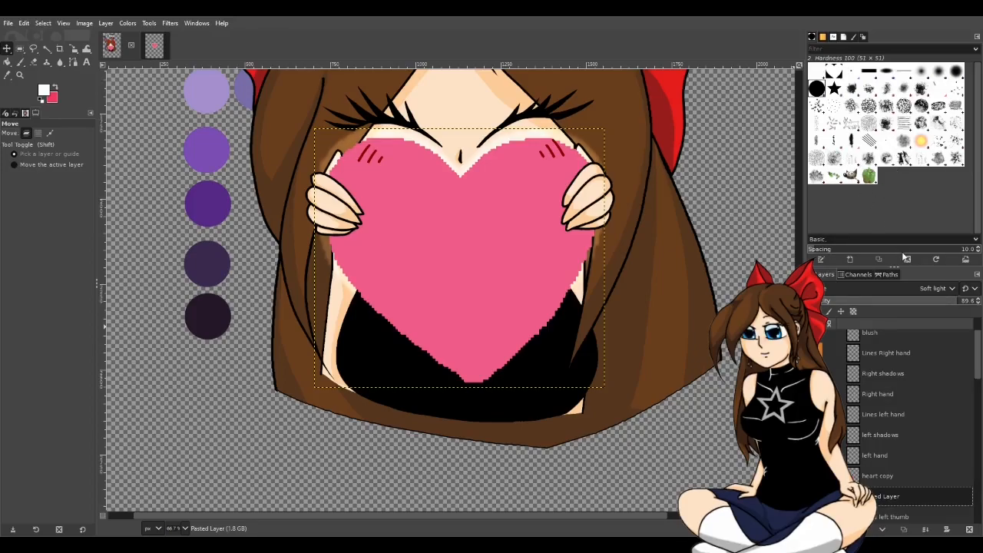
scroll(747, 259, "down", 1, "ctrl")
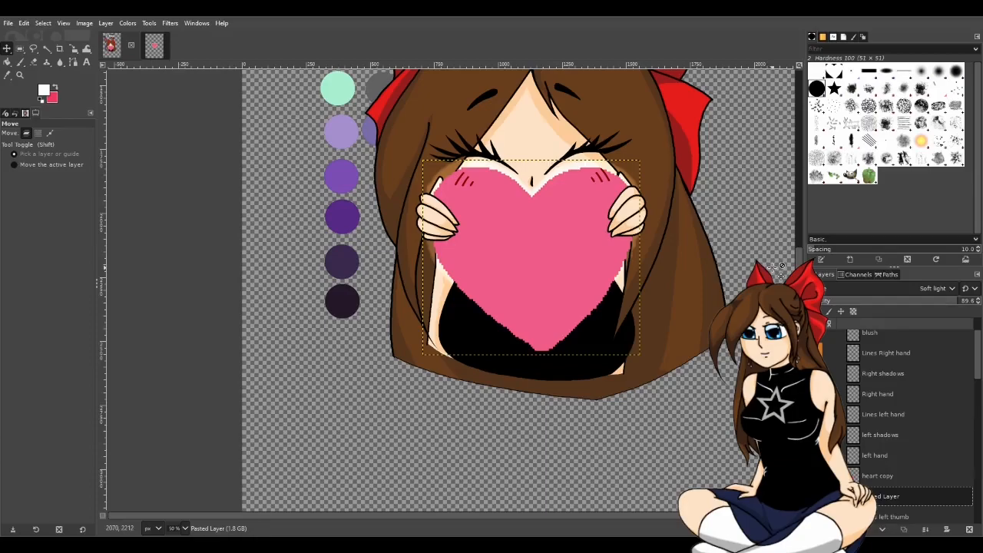
scroll(779, 270, "down", 1, "ctrl")
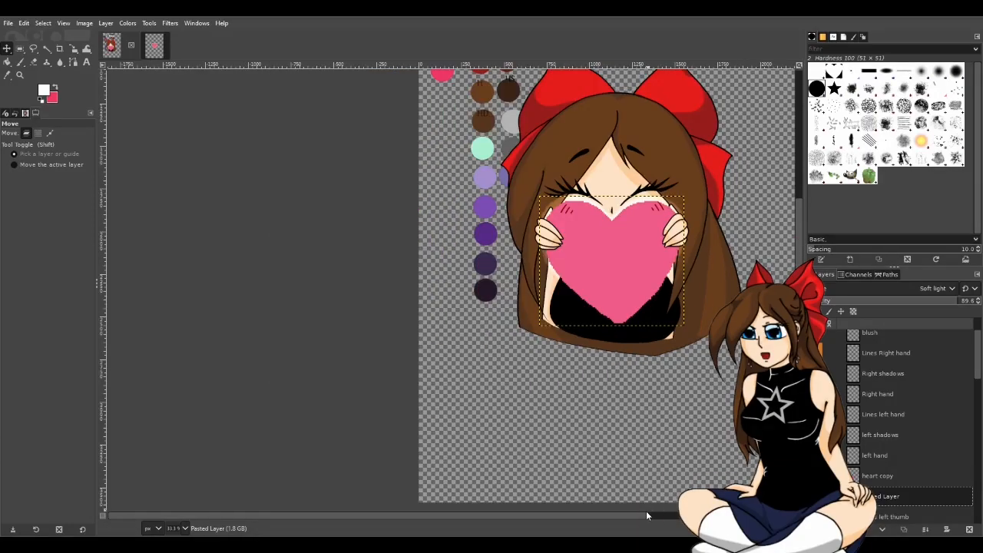
scroll(645, 510, "right", 4)
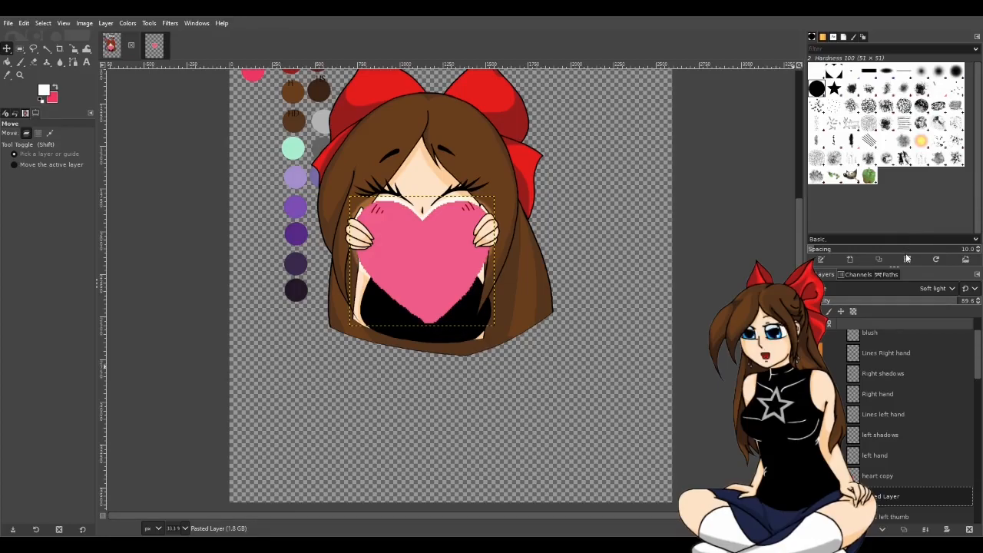
Step: Delete the white heart layer from the character image, and the Transformation and Pasted Layer #1 layers from the heart image
key("ctrl+h")
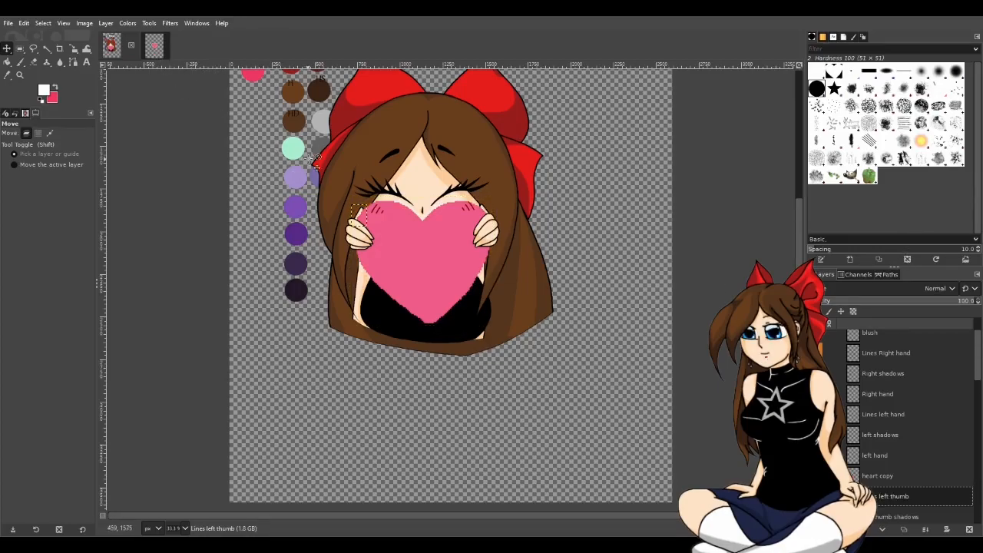
left_click(150, 48)
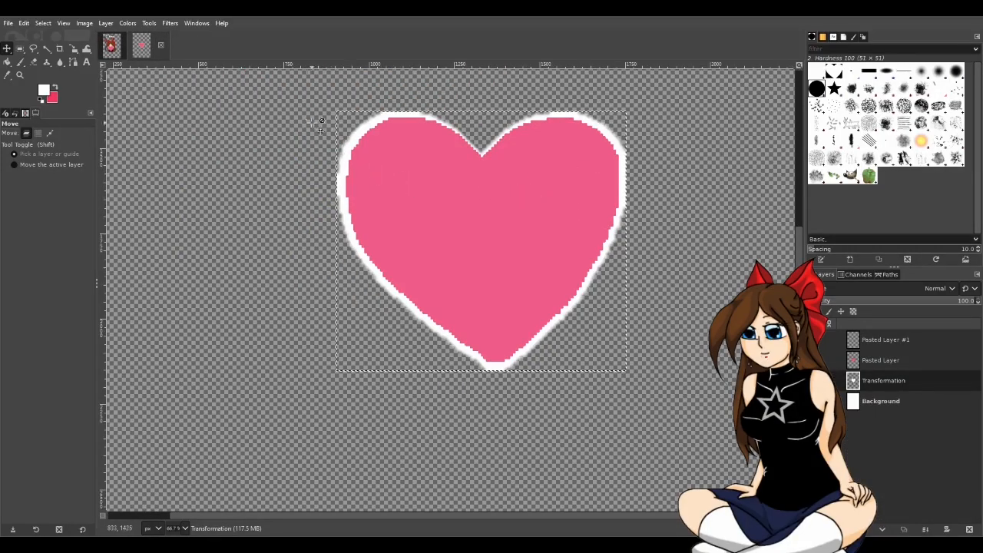
left_click(893, 380)
left_click(969, 529)
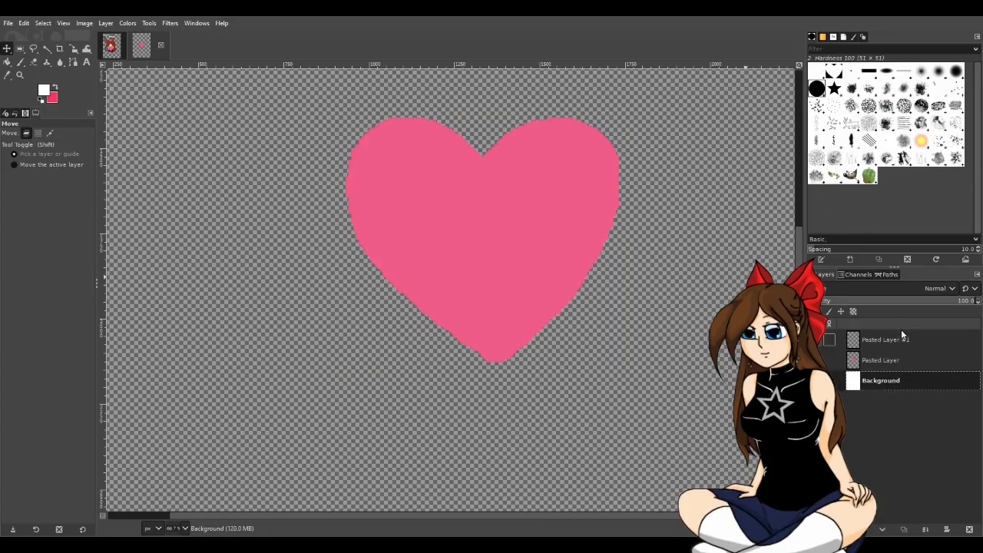
left_click(903, 335)
left_click(835, 164)
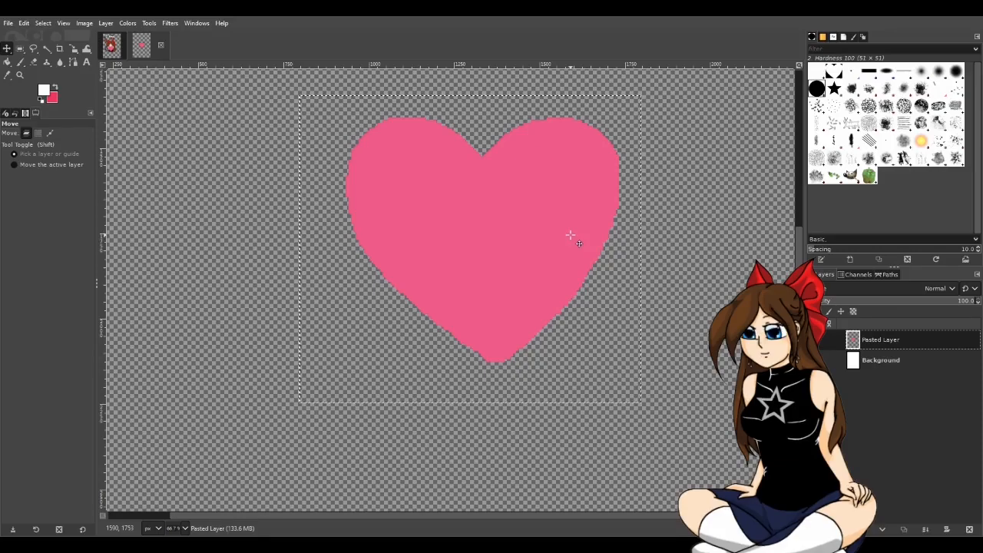
Step: Duplicate the pink heart as a new layer and scale the copy down slightly
key("ctrl+c")
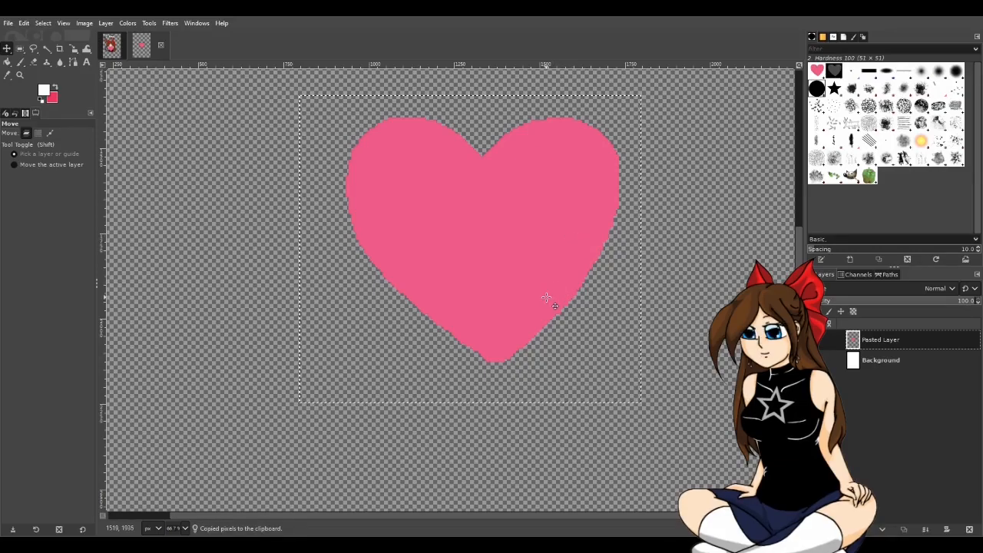
key("ctrl+v")
key("ctrl+shift+n")
key("shift+s")
left_click(410, 220)
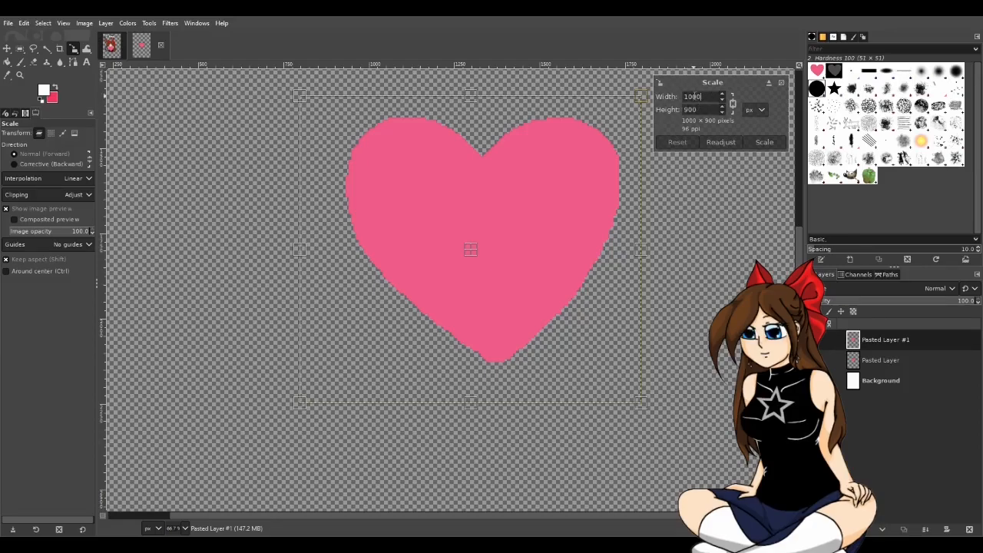
double_click(694, 96)
left_click(766, 144)
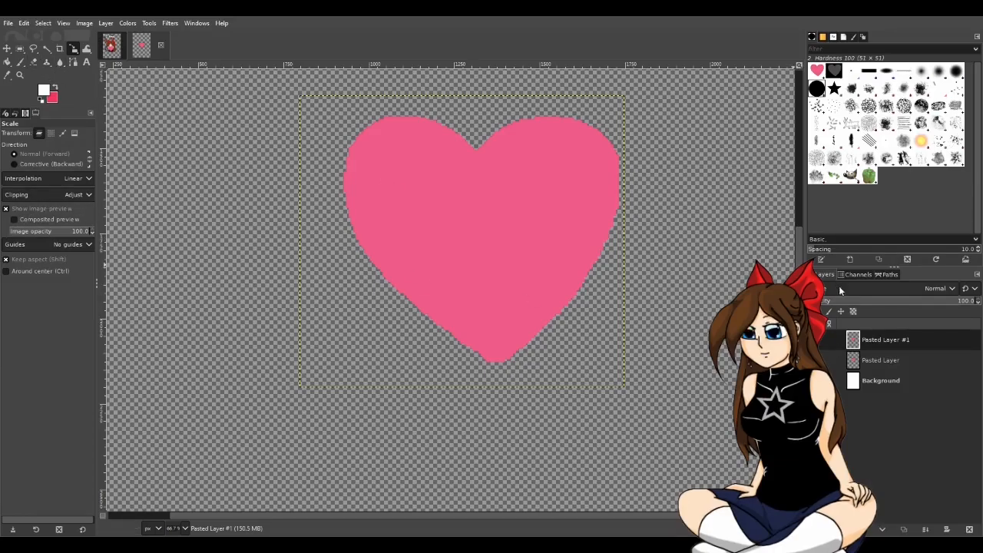
Step: Try to fill the smaller heart copy's layer with white and undo the fill
left_click(54, 88)
left_click(53, 88)
left_click(7, 62)
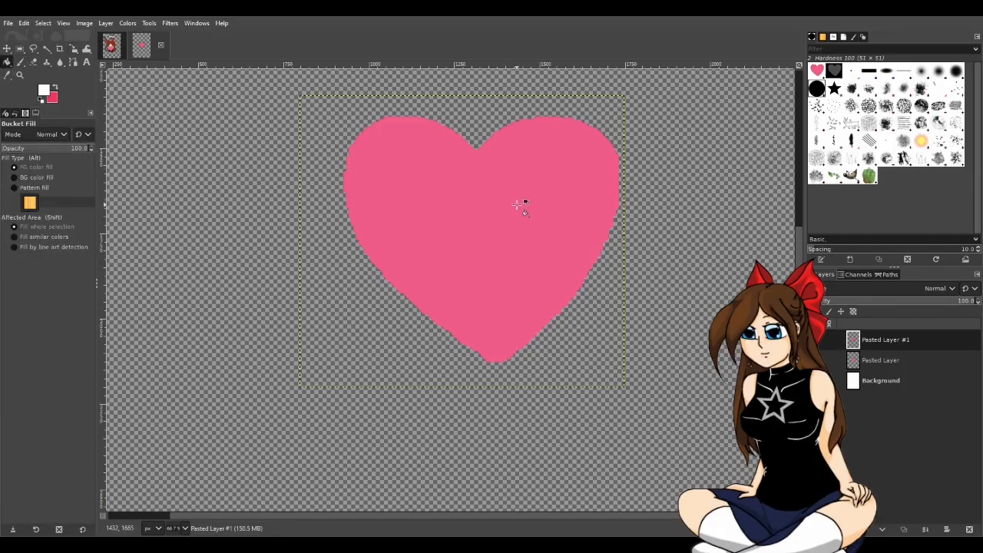
left_click(516, 204)
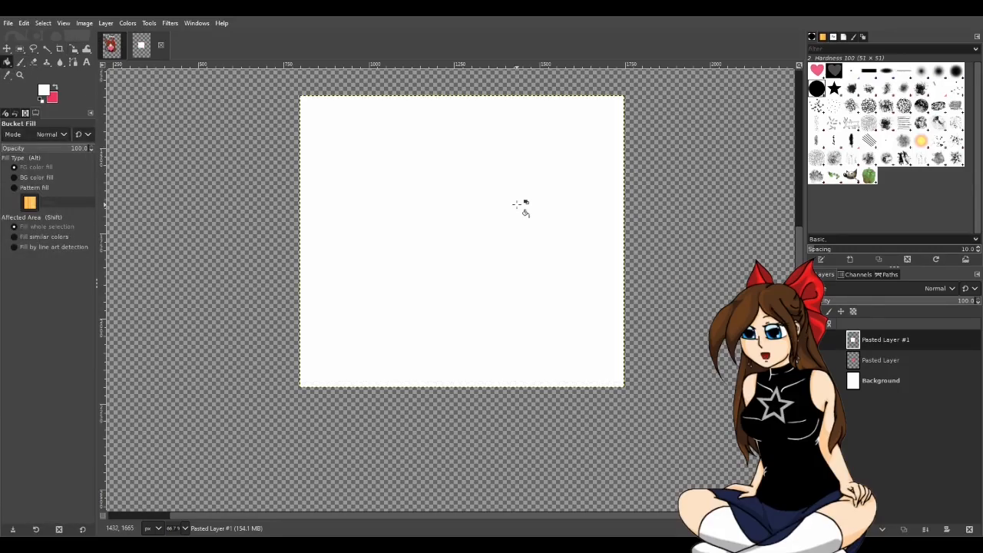
key("ctrl+z")
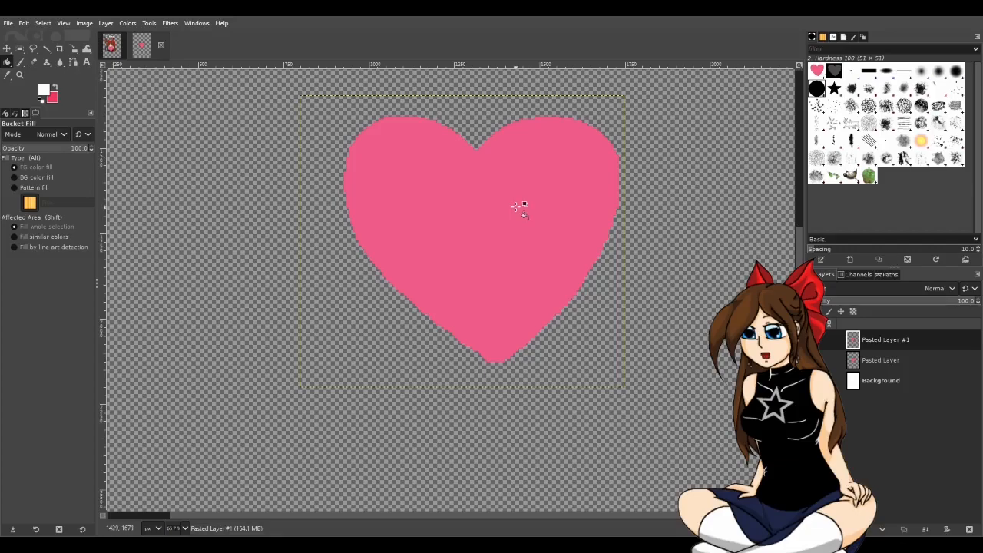
Step: Fuzzy-select the smaller heart, fill it with white and center it over the larger pink heart
left_click(47, 48)
left_click(499, 240)
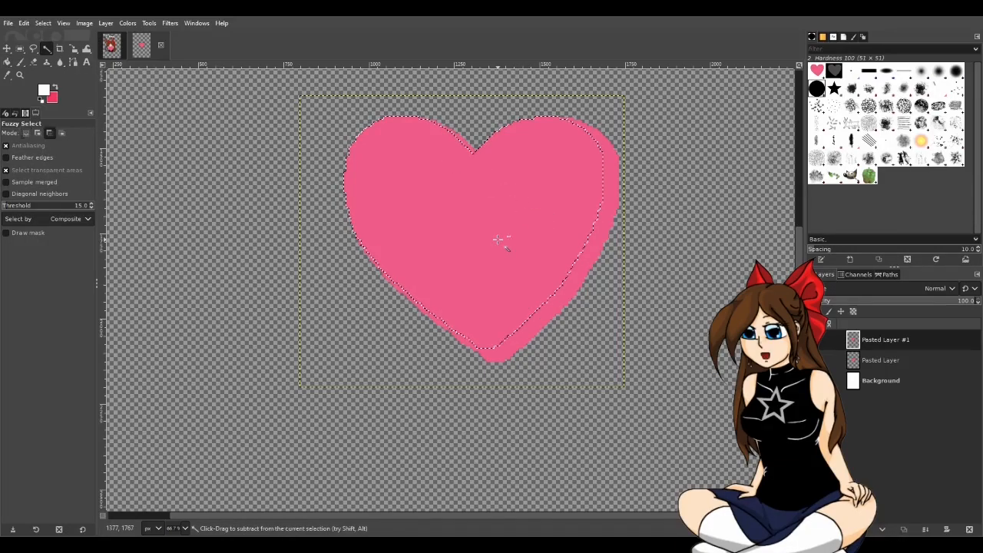
key("ctrl+v")
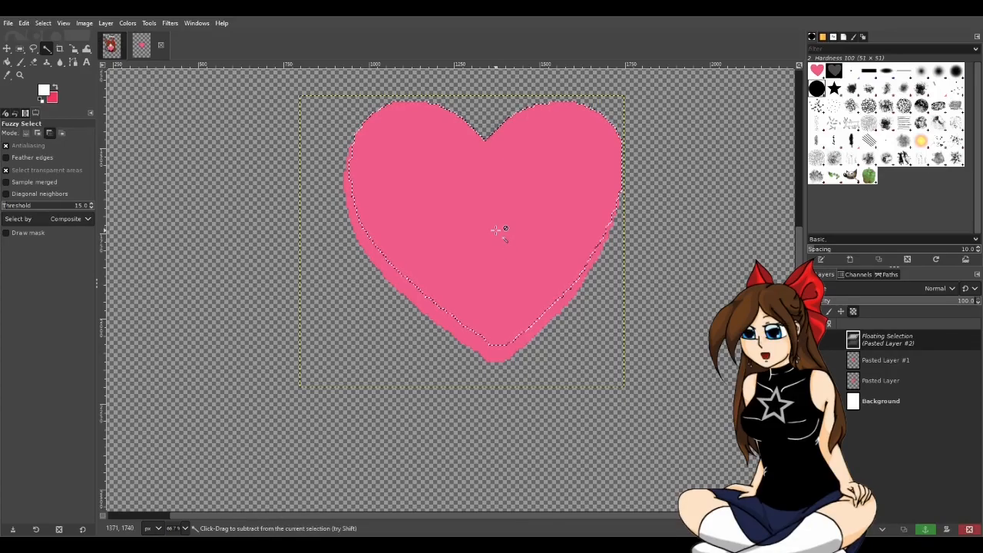
key("ctrl+z")
left_click(7, 62)
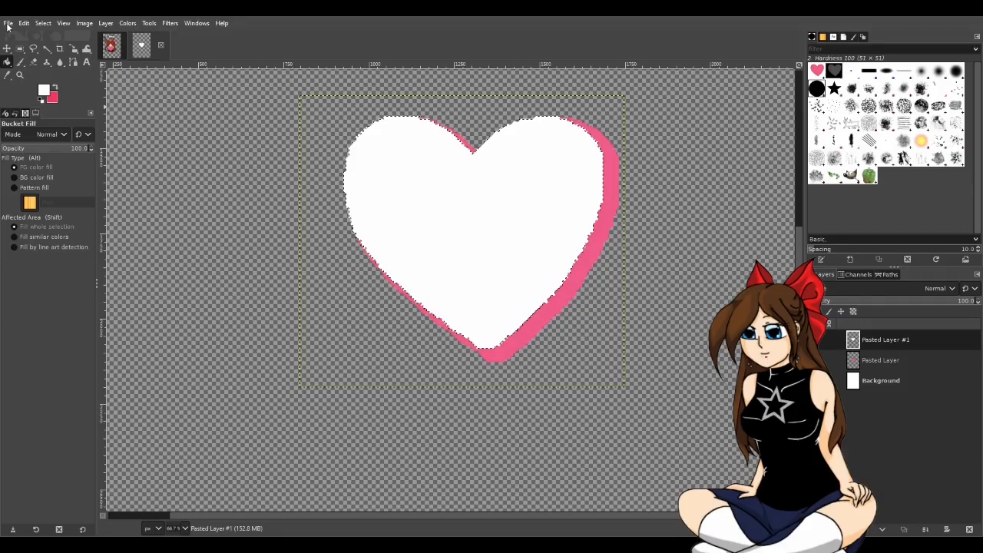
left_click(7, 49)
mouse_move(437, 193)
left_mouse_down()
mouse_move(465, 213)
mouse_move(450, 201)
left_mouse_up()
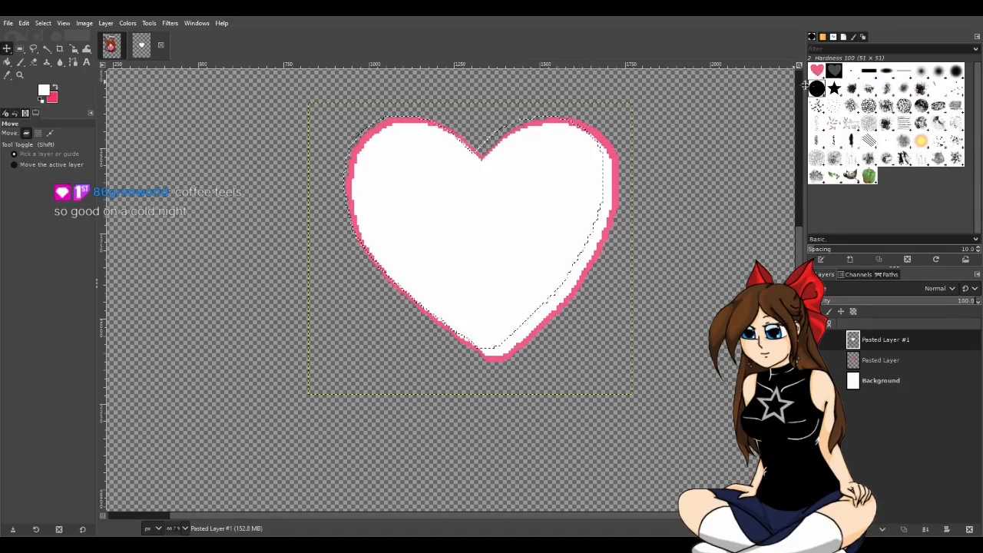
Step: Select the white heart's area on Pasted Layer #1 and erase that area from the pink heart on Pasted Layer
left_click(893, 361)
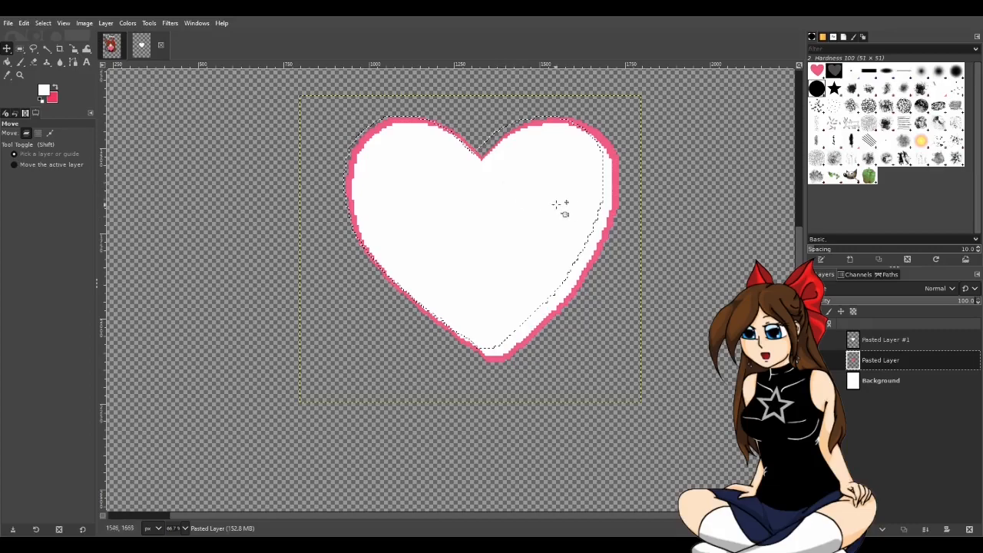
left_click(47, 48)
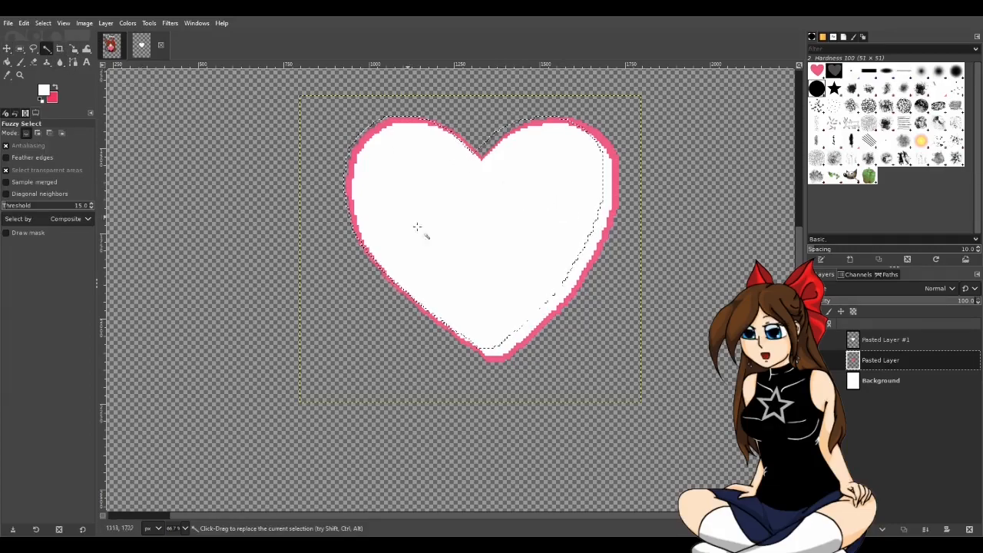
left_click(918, 341)
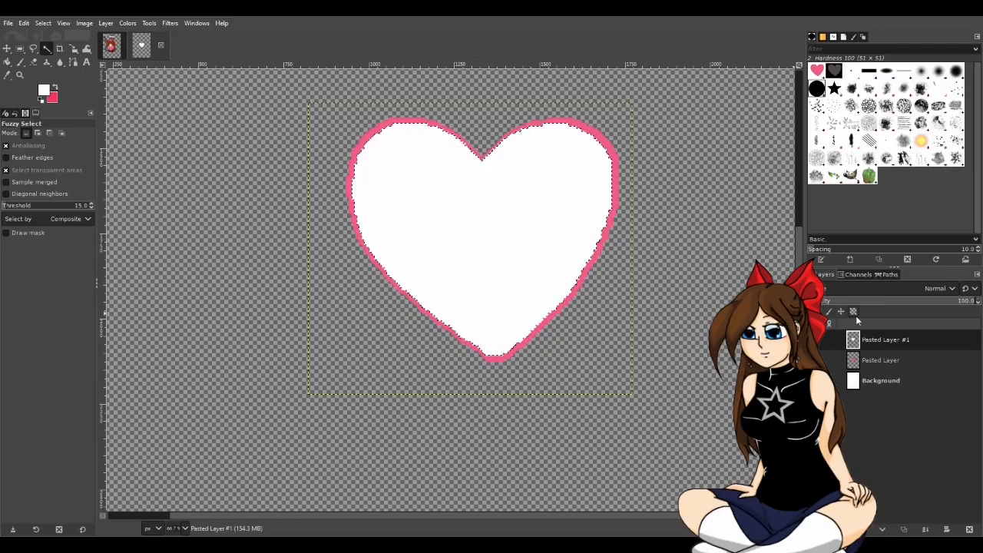
left_click(890, 361)
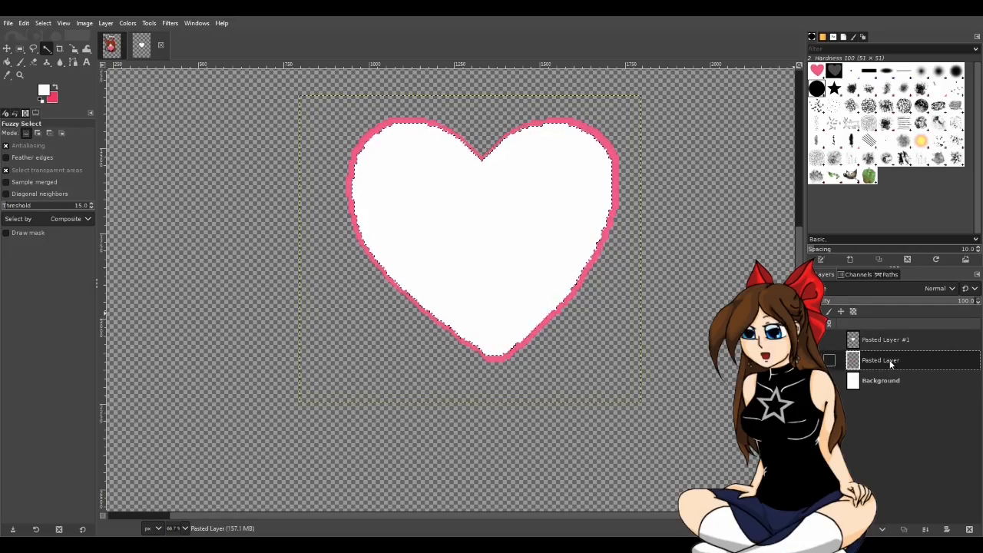
left_click(34, 63)
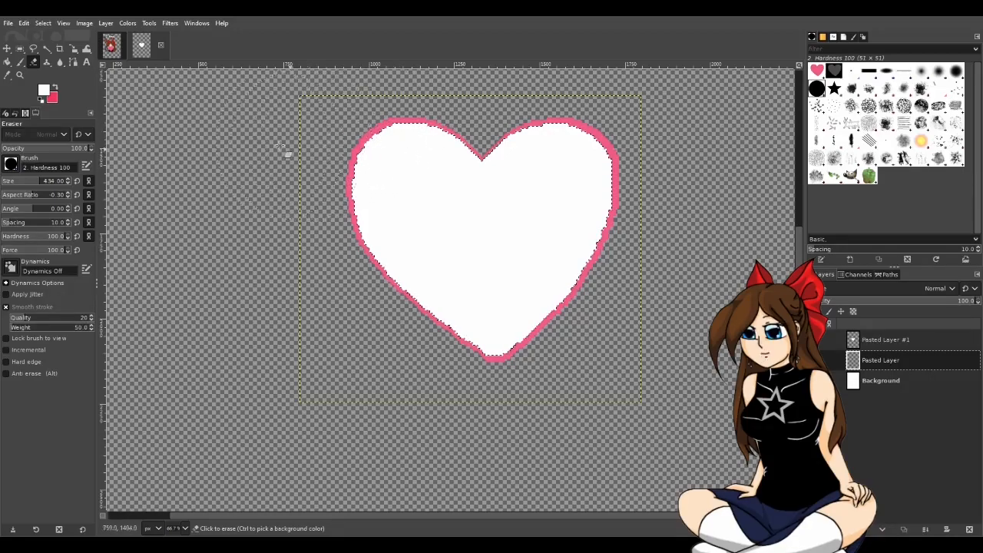
Step: Try to erase the selected pink border on Pasted Layer and undo the erasing
left_click(46, 48)
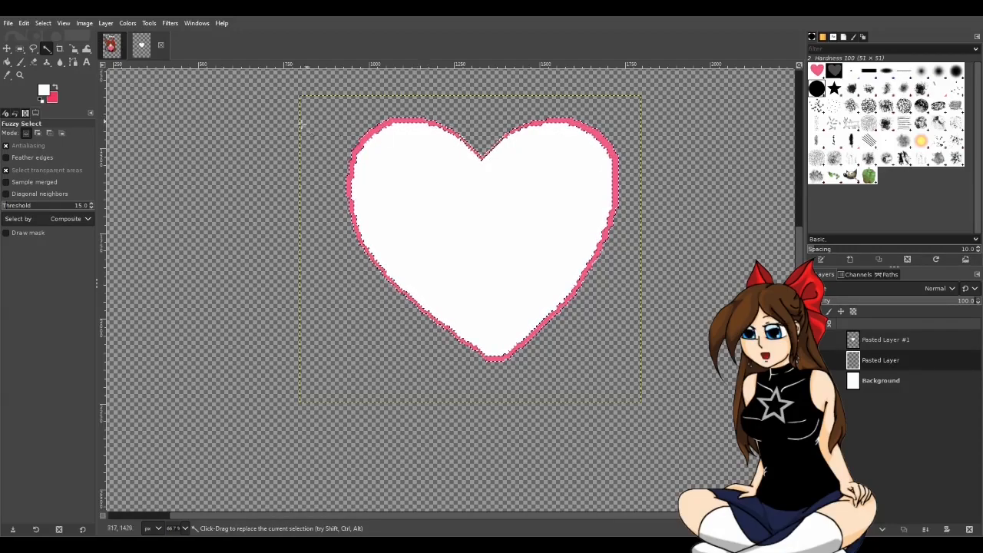
left_click(34, 62)
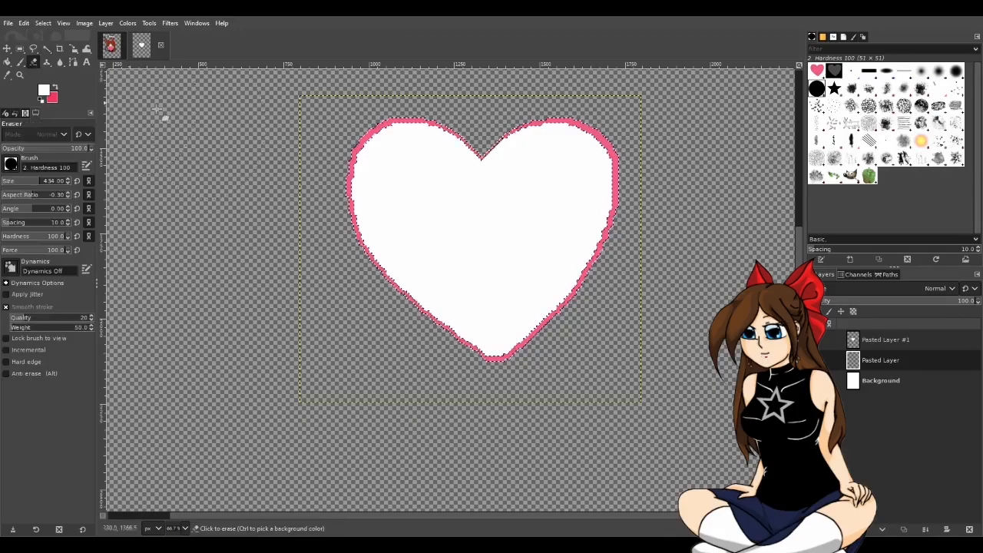
mouse_move(461, 192)
left_mouse_down()
mouse_move(442, 216)
mouse_move(408, 237)
mouse_move(563, 292)
mouse_move(472, 305)
mouse_move(499, 289)
left_mouse_up()
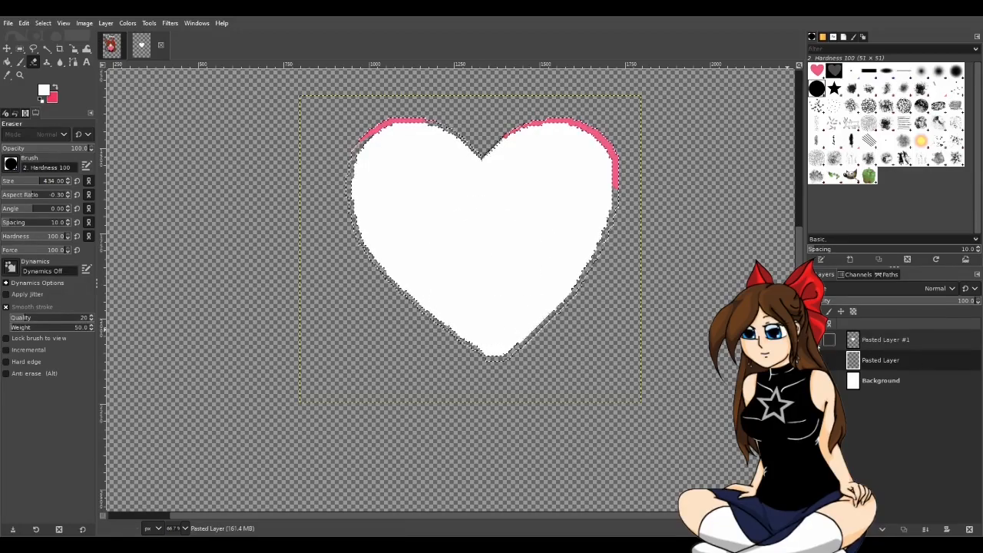
key("ctrl+z")
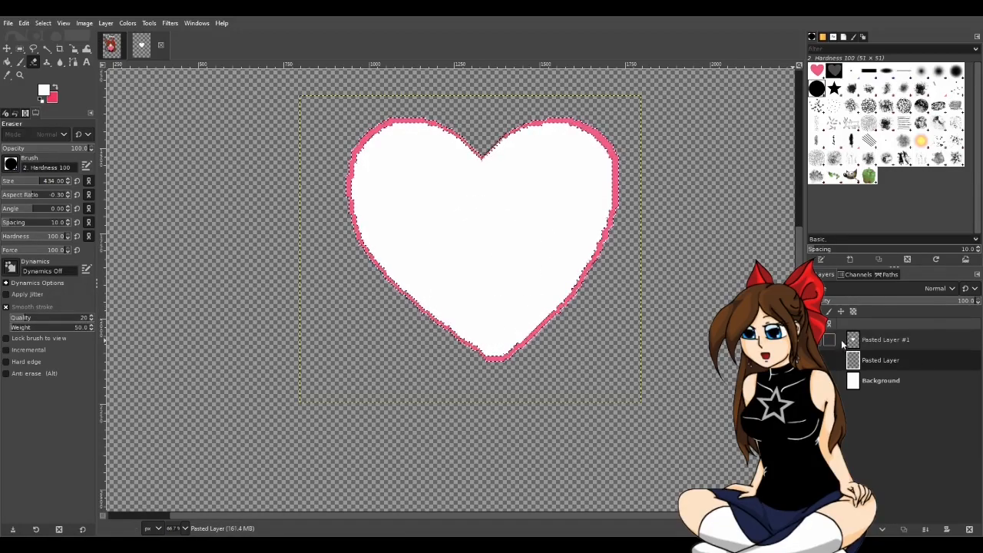
Step: Fuzzy-select the white heart on Pasted Layer #1
left_click(893, 341)
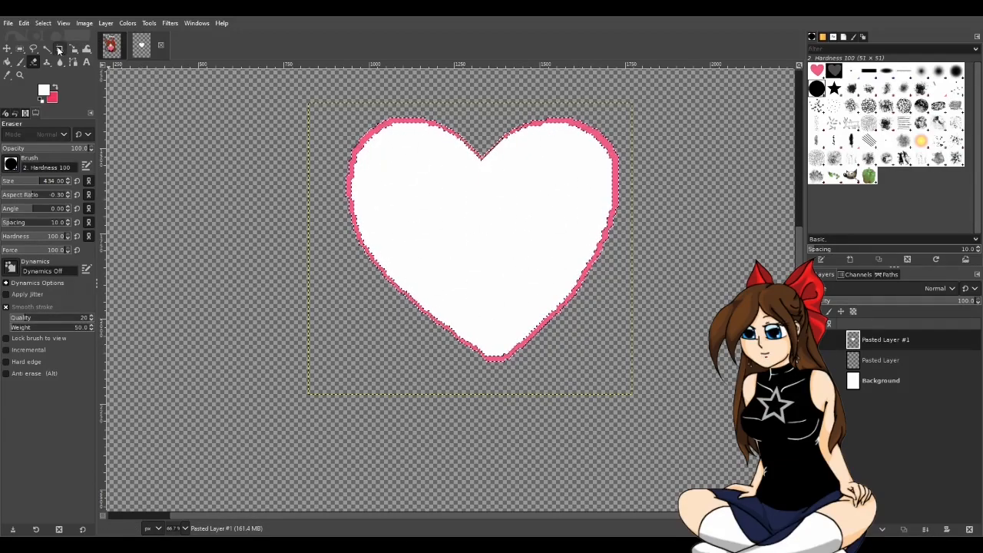
key("u")
left_click(513, 212)
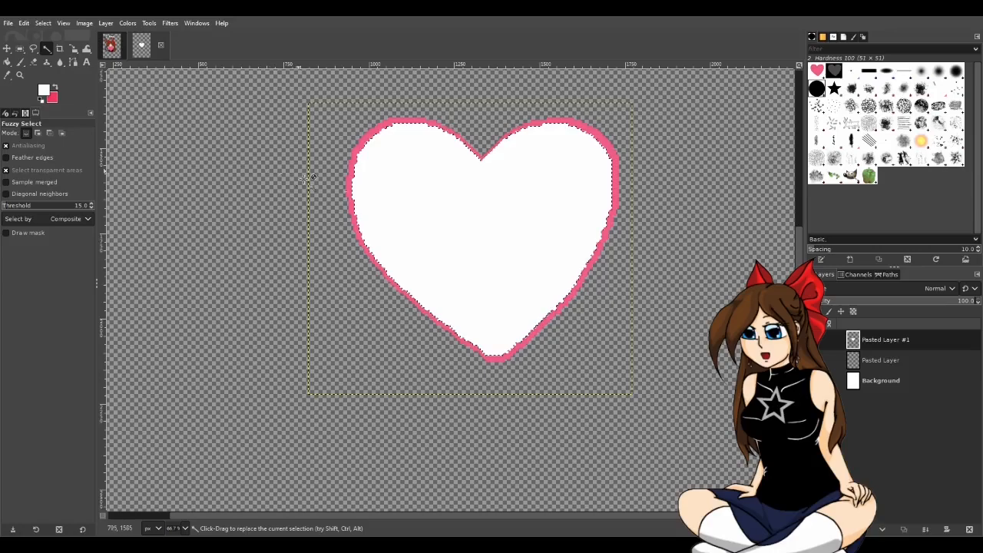
Step: Try the Clone tool with the Clipboard Mask brush on the white heart
left_click(45, 63)
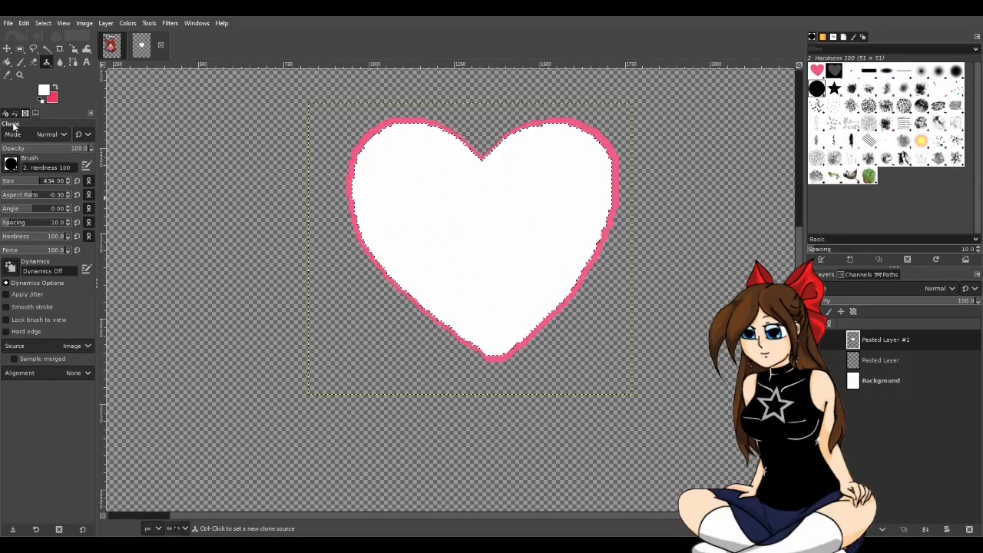
left_click(817, 70)
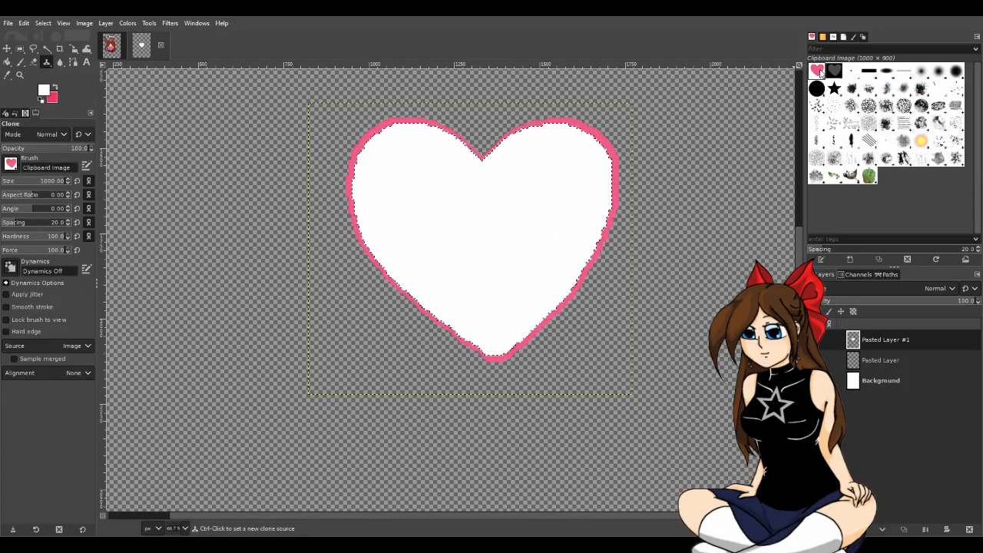
left_click(834, 72)
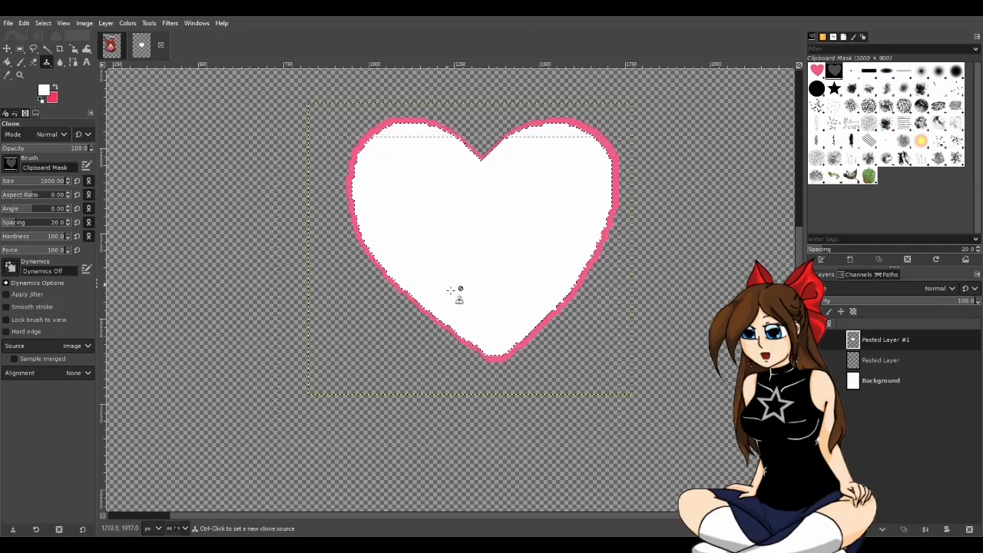
left_click(470, 251)
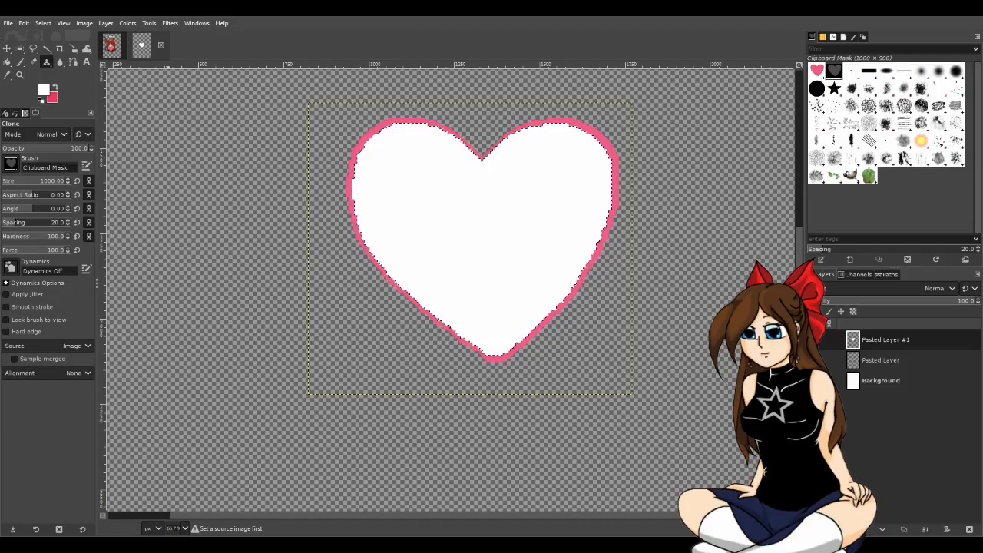
Step: Erase the white heart from Pasted Layer #1 and fuzzy-select the pink heart ring on Pasted Layer
left_click(34, 62)
mouse_move(376, 165)
left_mouse_down()
mouse_move(513, 166)
mouse_move(507, 267)
left_mouse_up()
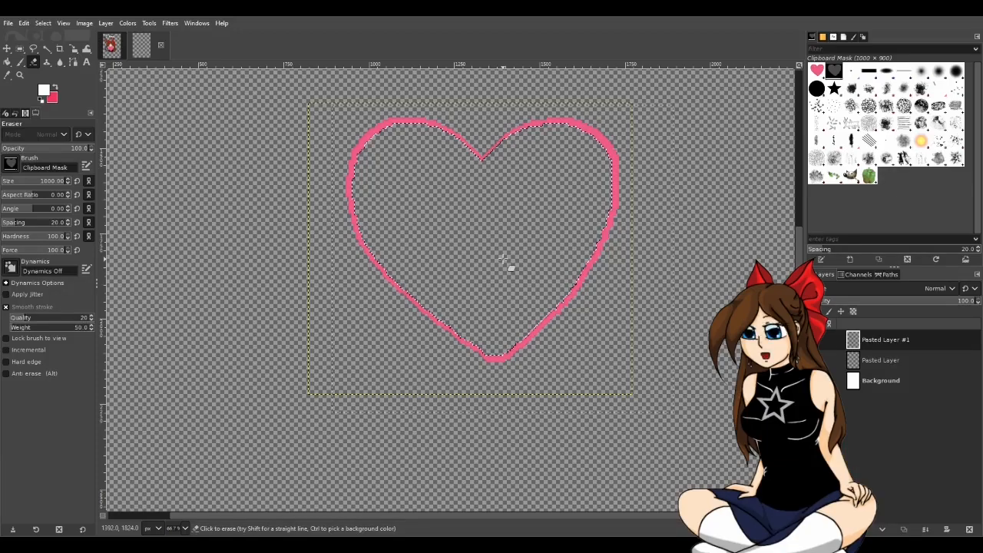
left_click(881, 361)
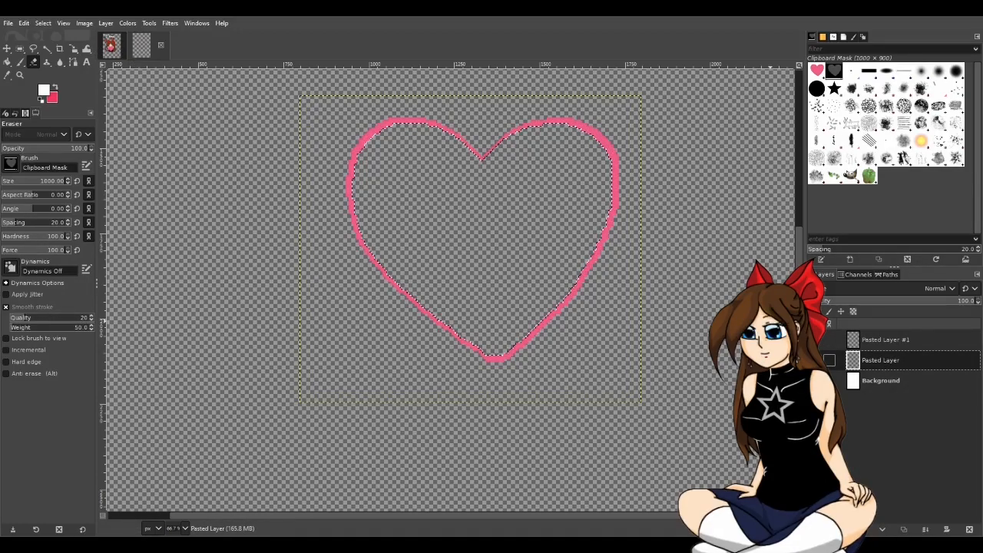
left_click(46, 47)
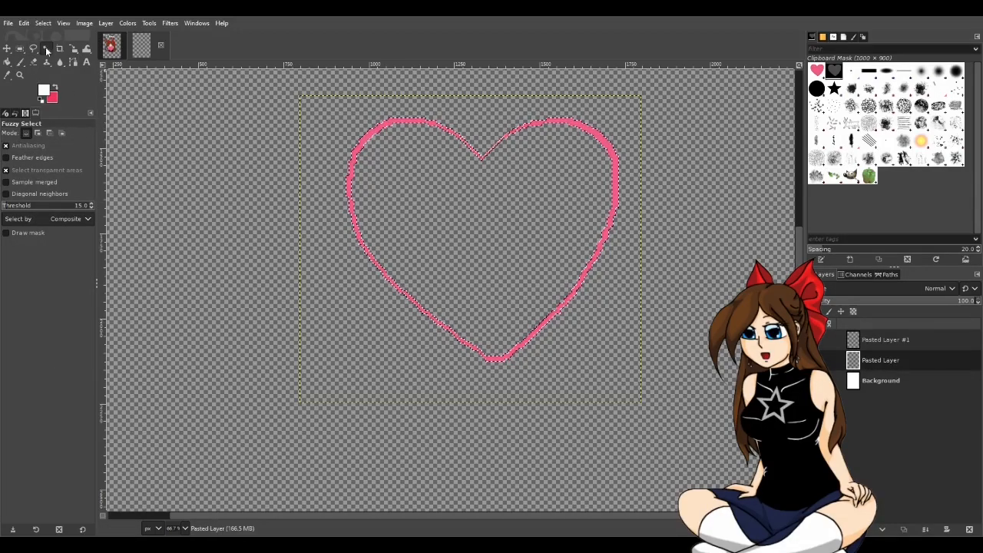
Step: Pick the darker pink swatch in the character image as foreground color and return to the heart image
left_click(112, 45)
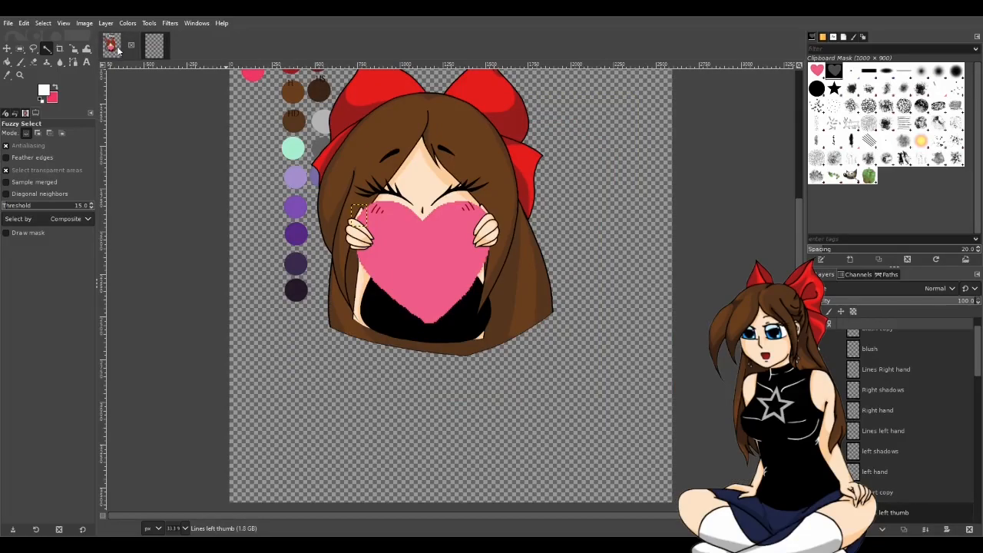
scroll(252, 115, "up", 3)
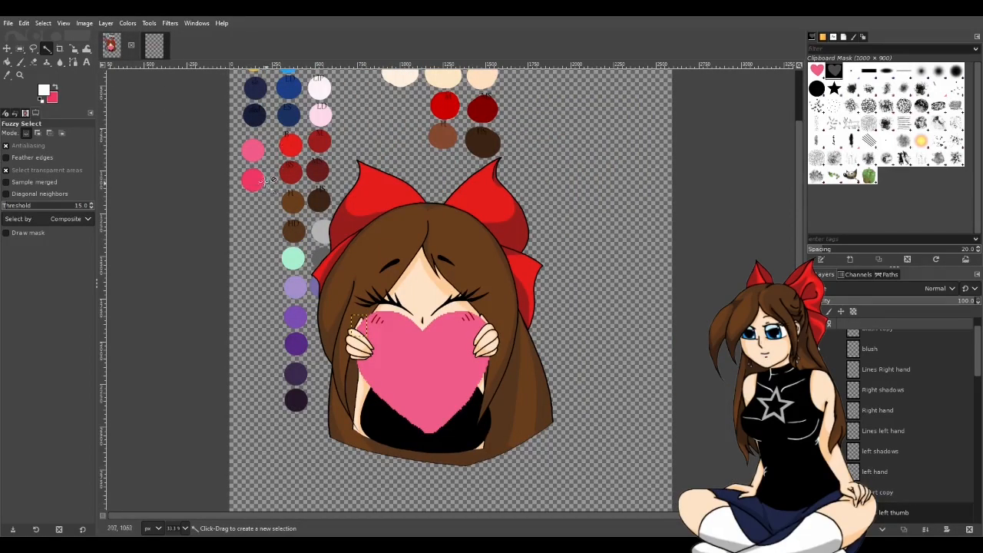
left_click(7, 74)
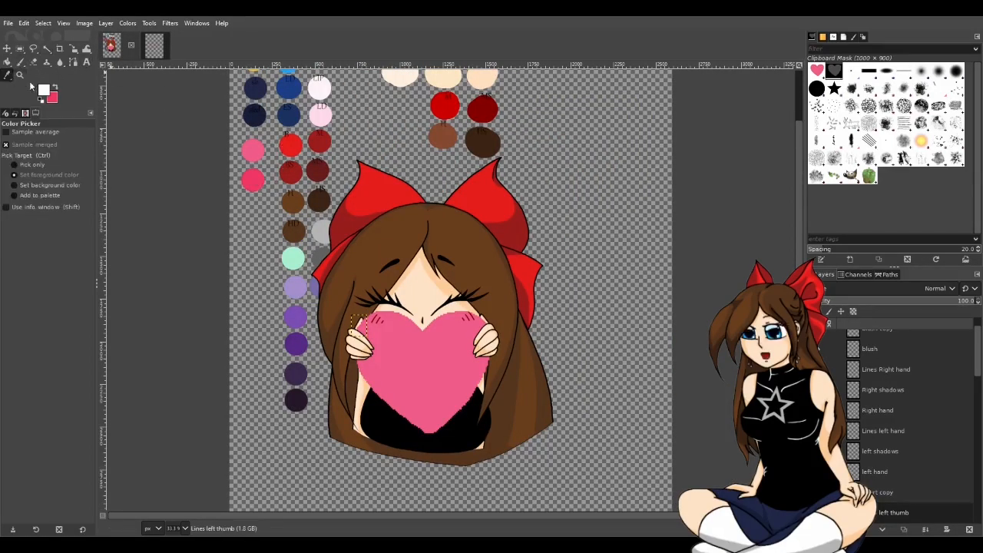
left_click(258, 180)
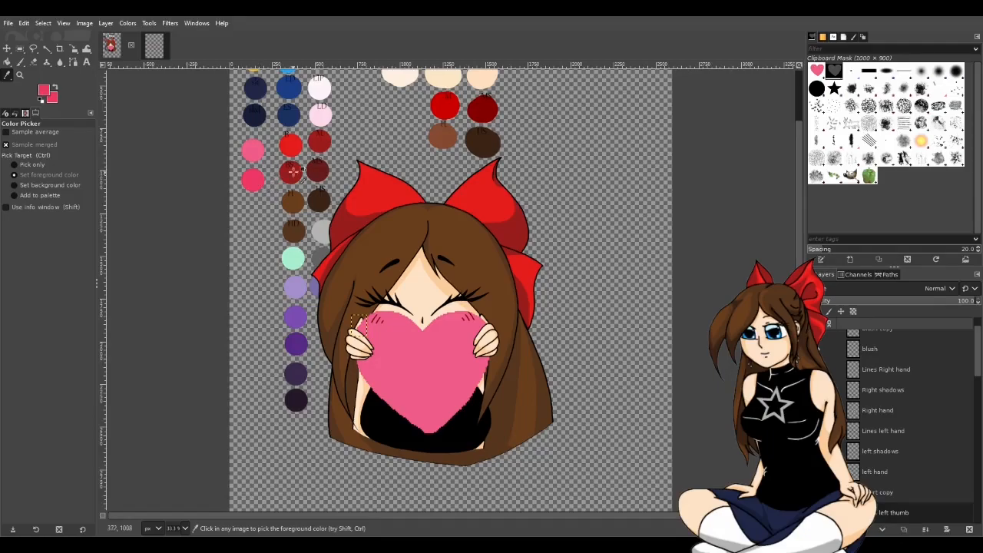
left_click(150, 50)
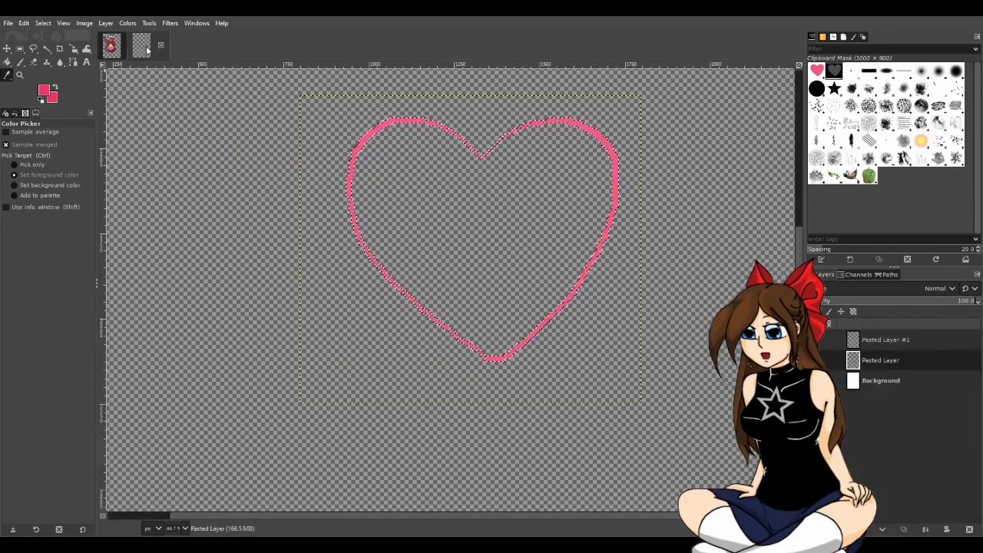
Step: Paint the selected heart ring darker pink with the Paintbrush, using the 2. Hardness 100 brush at size 162
left_click(21, 63)
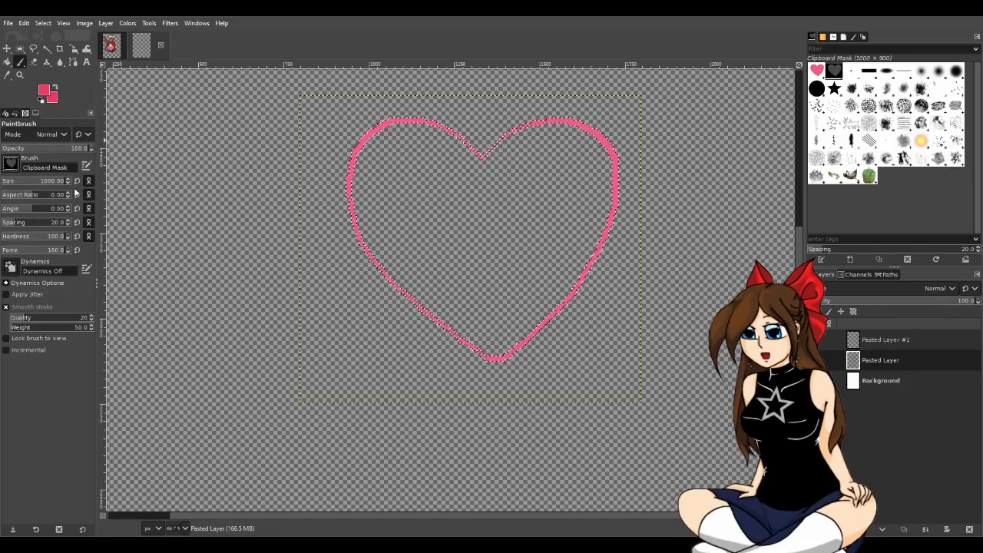
left_click(50, 201)
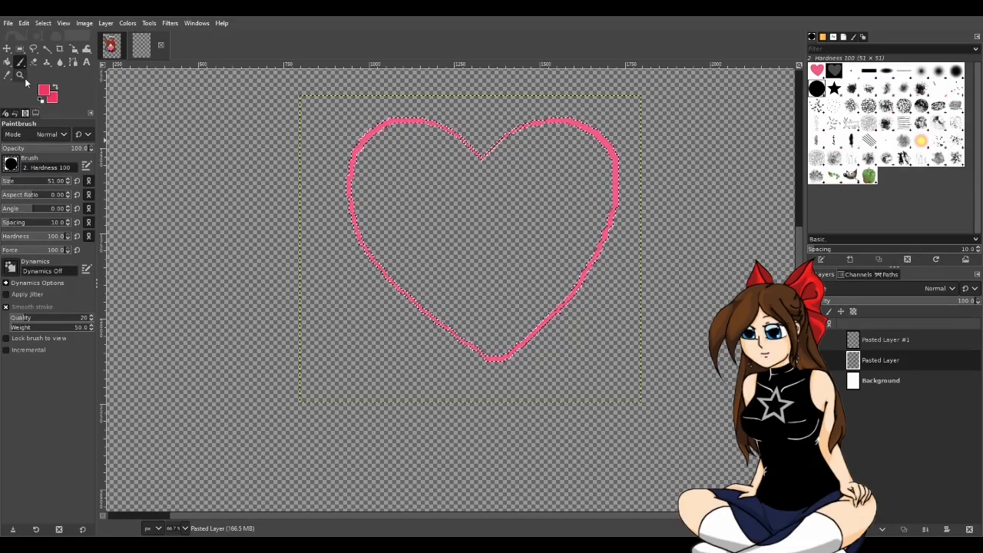
left_click_drag(17, 185, 2, 181)
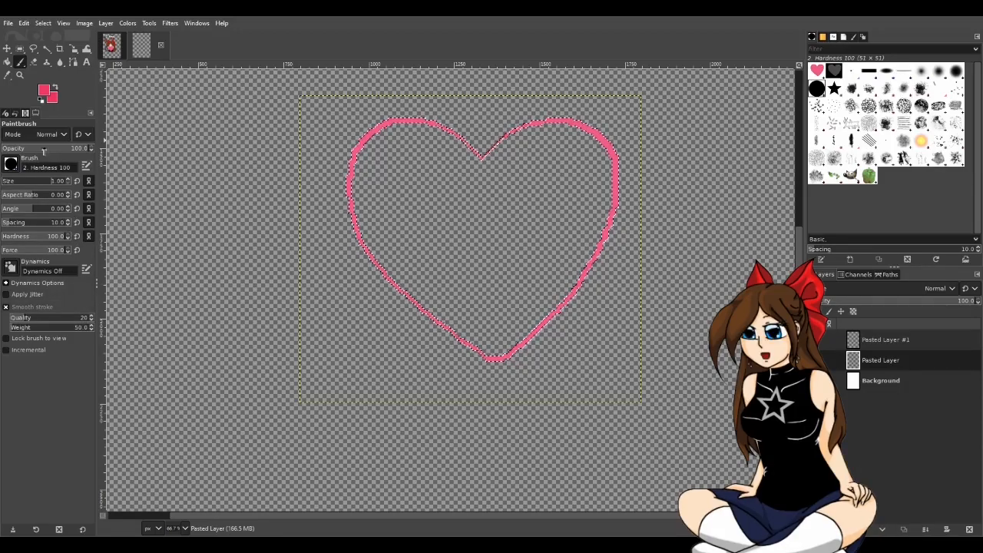
left_click_drag(7, 181, 22, 181)
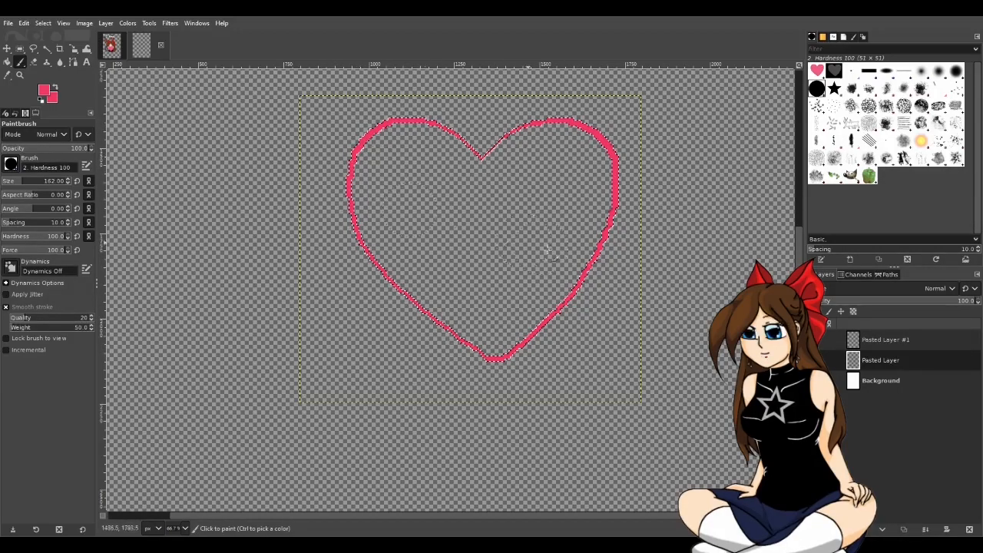
Step: Copy the darker pink ring, paste it into the character image and move it over the edge of the pink heart
key("ctrl+c")
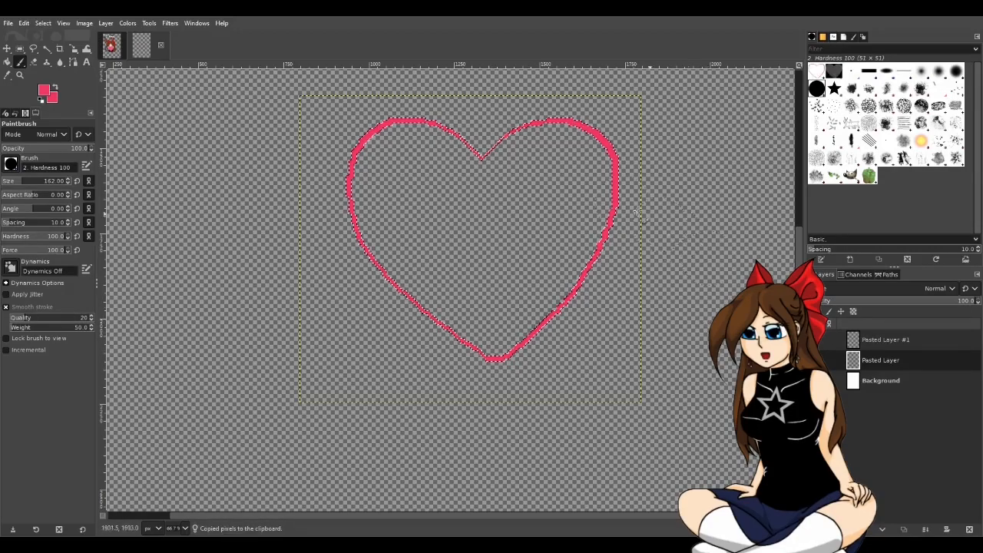
left_click(111, 46)
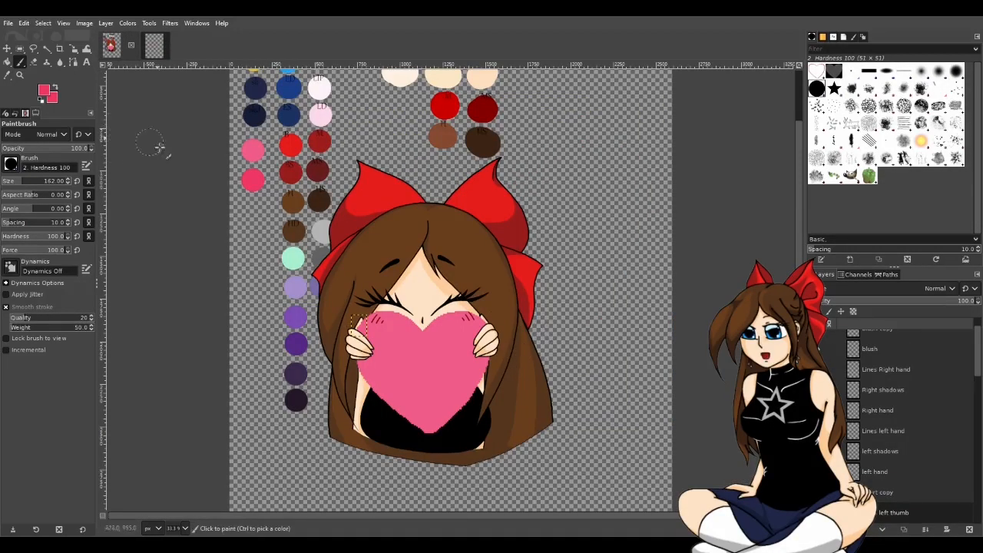
key("ctrl+v")
key("m")
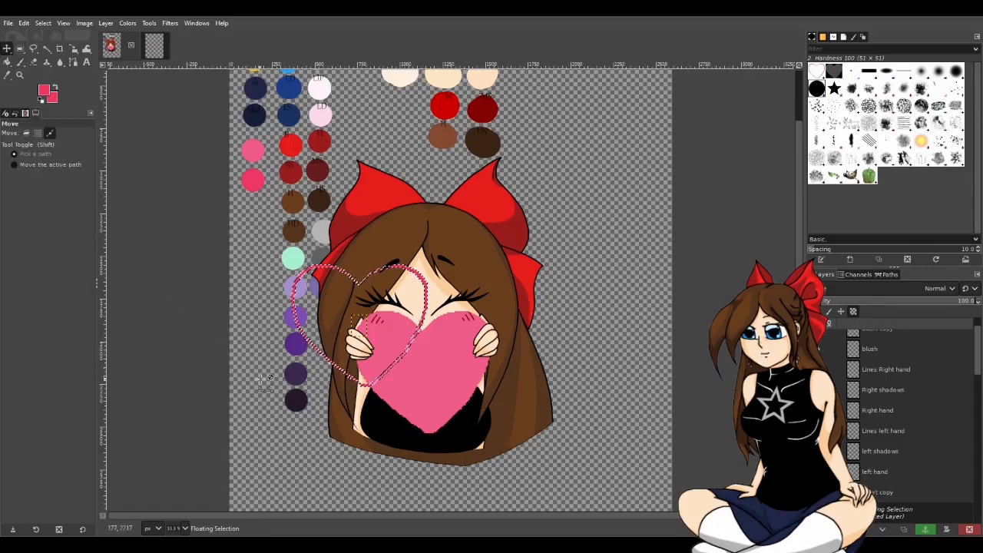
scroll(288, 390, "up", 1, "ctrl")
left_click_drag(502, 240, 538, 267)
left_click_drag(416, 310, 492, 362)
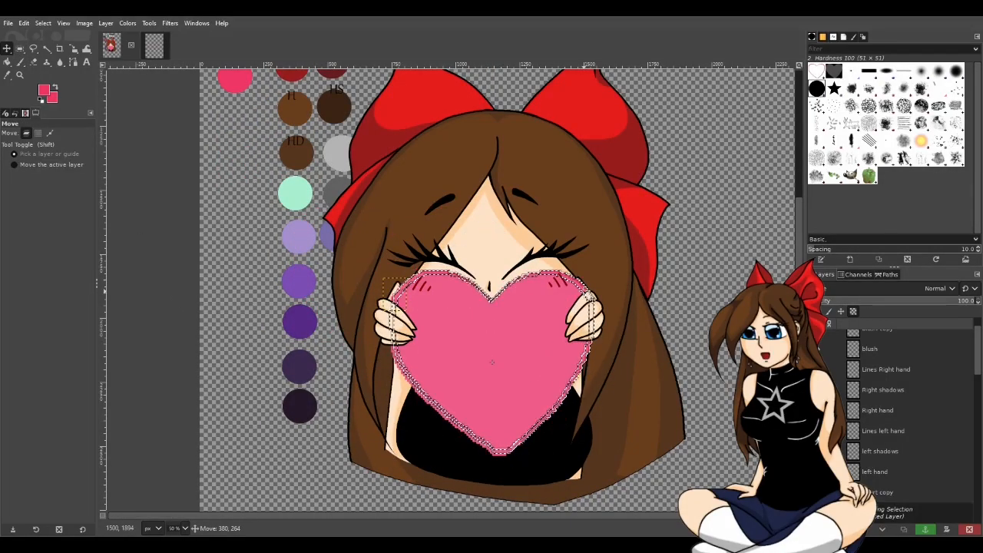
Step: Turn the floating ring into its own layer just above heart copy and nudge it into alignment with the heart's edge
key("ctrl+shift+n")
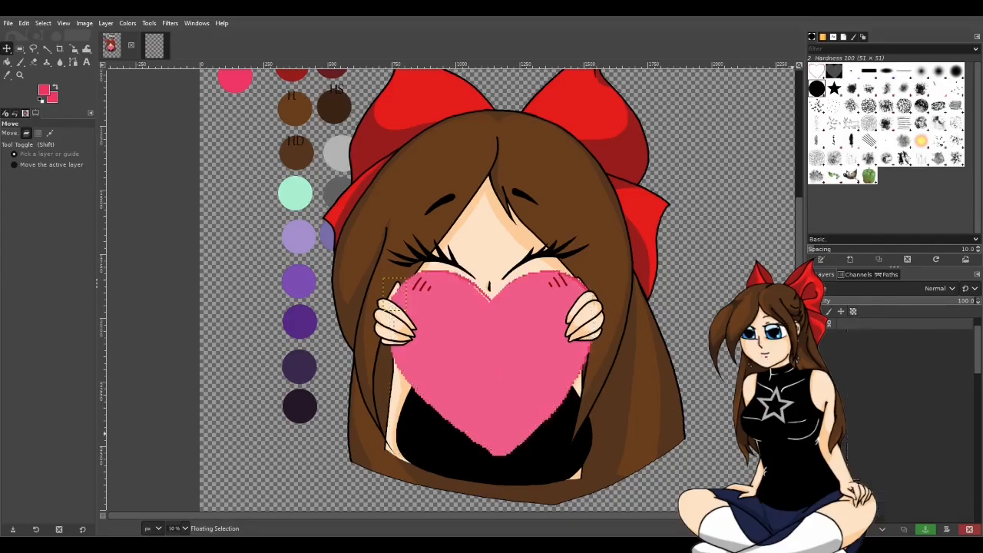
left_click_drag(895, 512, 891, 488)
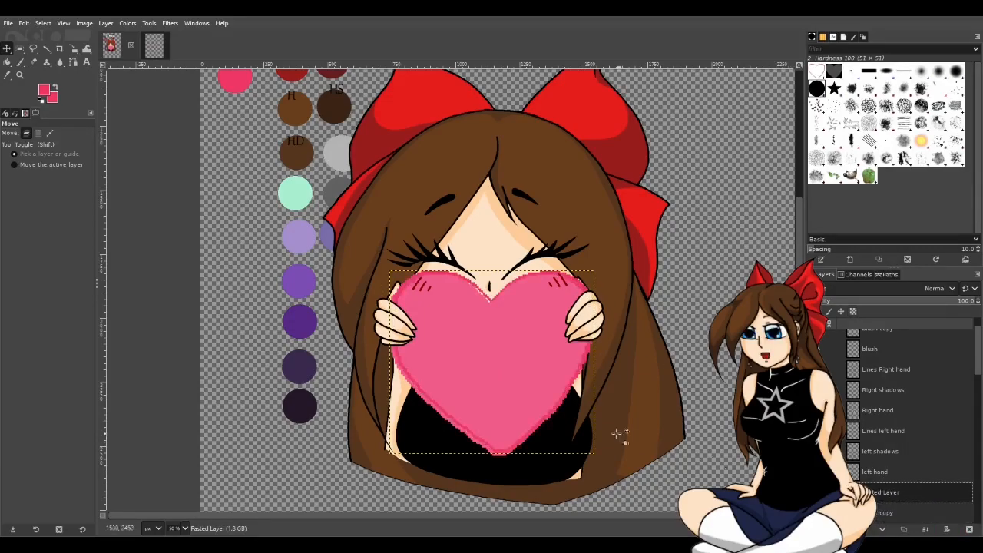
scroll(549, 418, "up", 1)
mouse_move(590, 238)
left_mouse_down()
mouse_move(579, 237)
mouse_move(585, 242)
left_mouse_up()
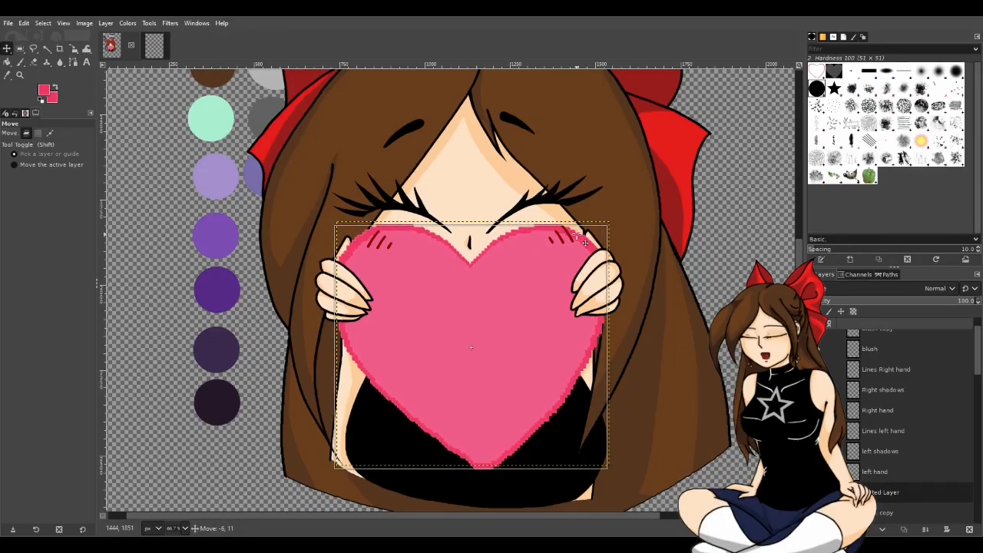
left_click_drag(585, 243, 583, 241)
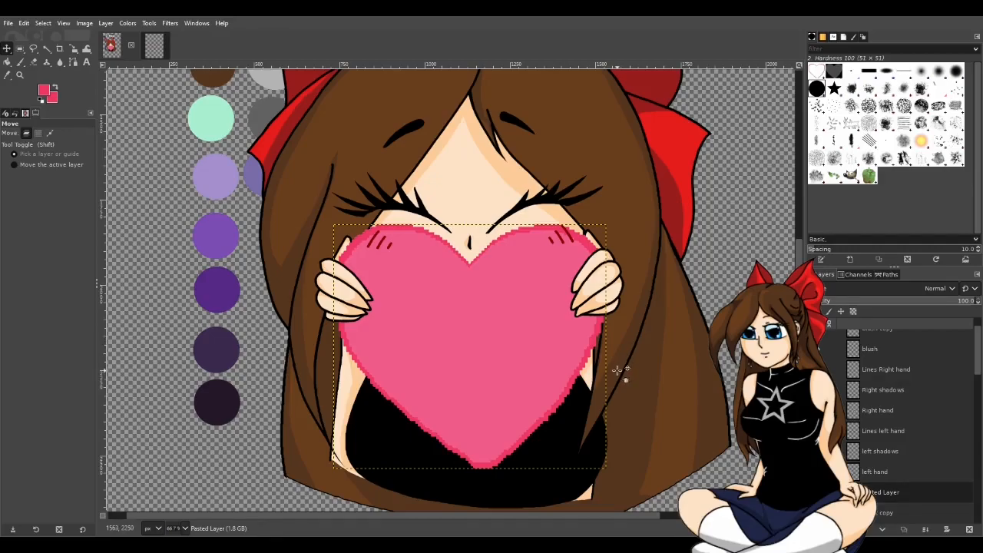
Step: Fuzzy-select the darker pink ring around the heart on the Pasted Layer
scroll(661, 386, "down", 2, "ctrl")
left_click_drag(598, 517, 636, 523)
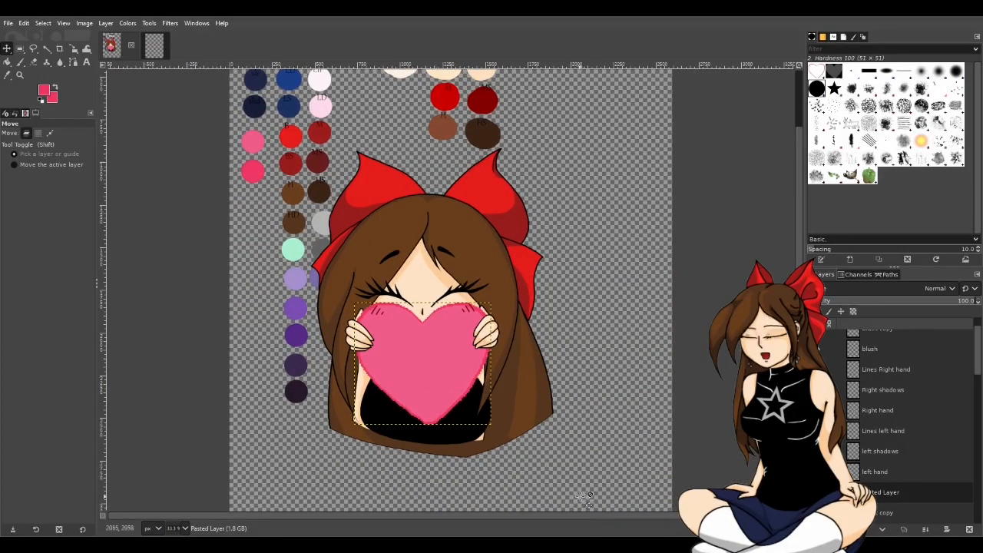
scroll(449, 296, "up", 2)
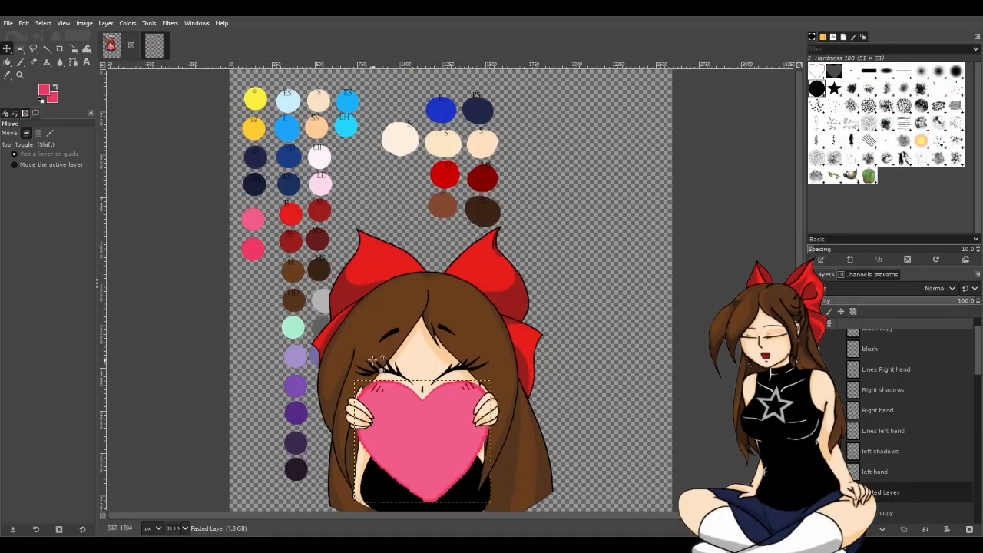
scroll(374, 288, "down", 3)
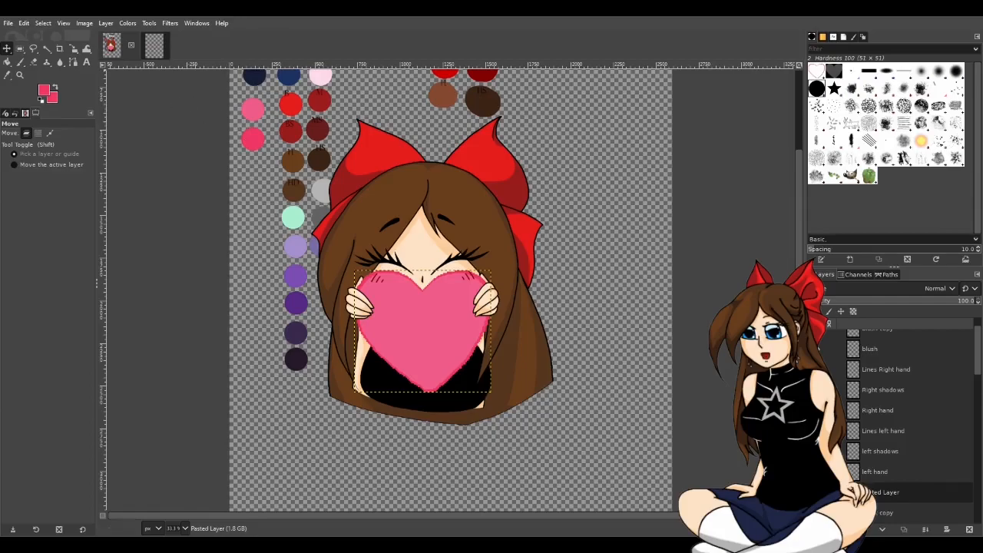
left_click(46, 50)
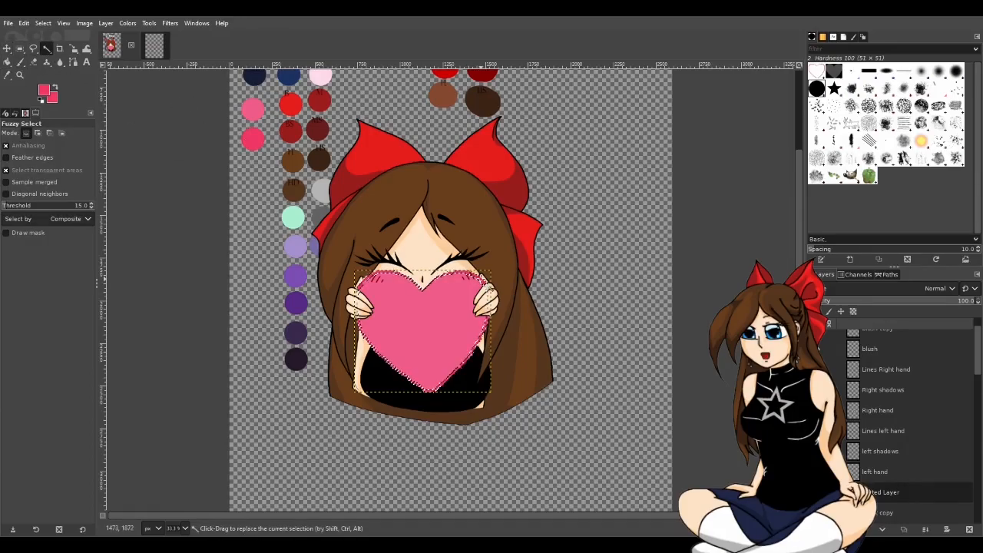
scroll(147, 114, "up", 3)
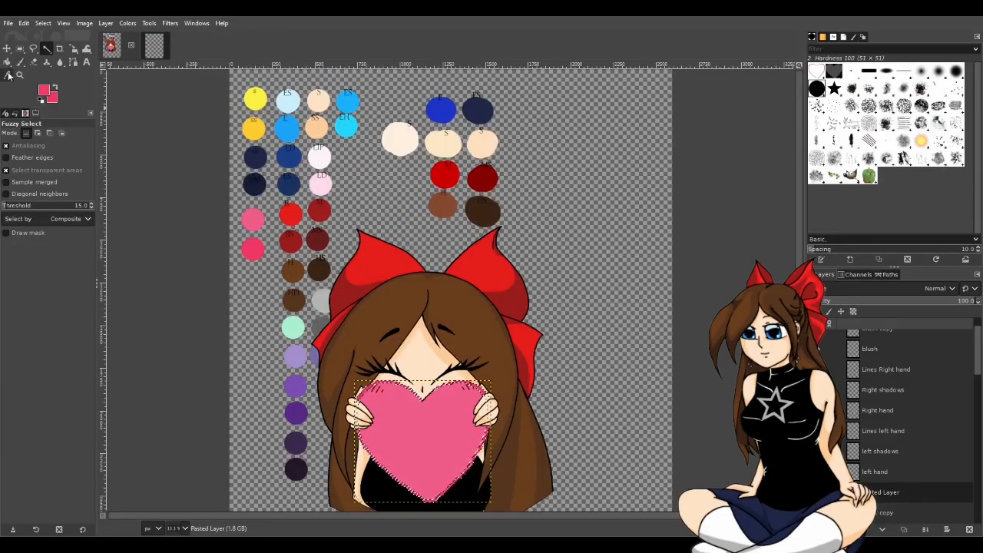
Step: Try the light pink swatch color on the selected heart ring with the Paintbrush
left_click(10, 73)
left_click(321, 184)
key("p")
scroll(248, 247, "down", 3)
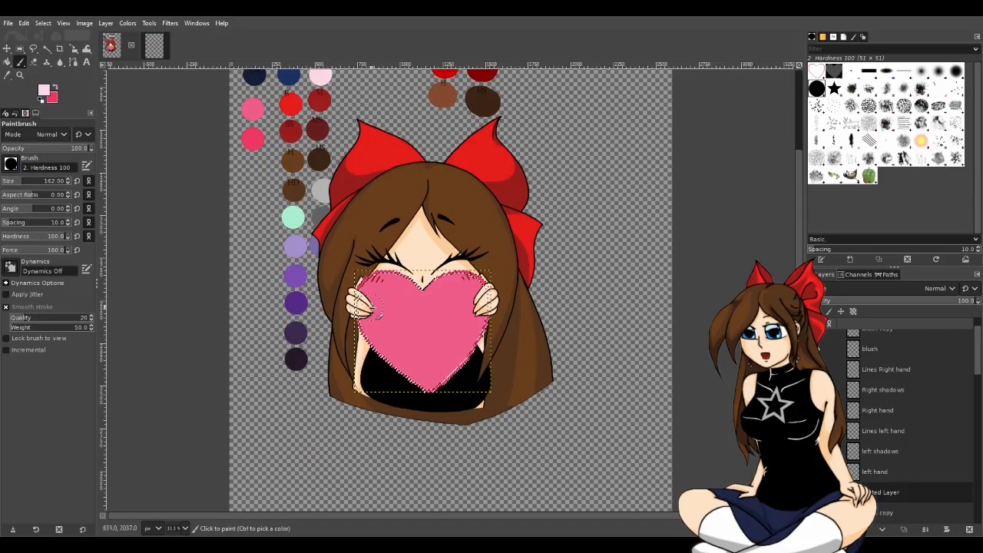
mouse_move(395, 311)
left_mouse_down()
mouse_move(476, 288)
mouse_move(419, 357)
left_mouse_up()
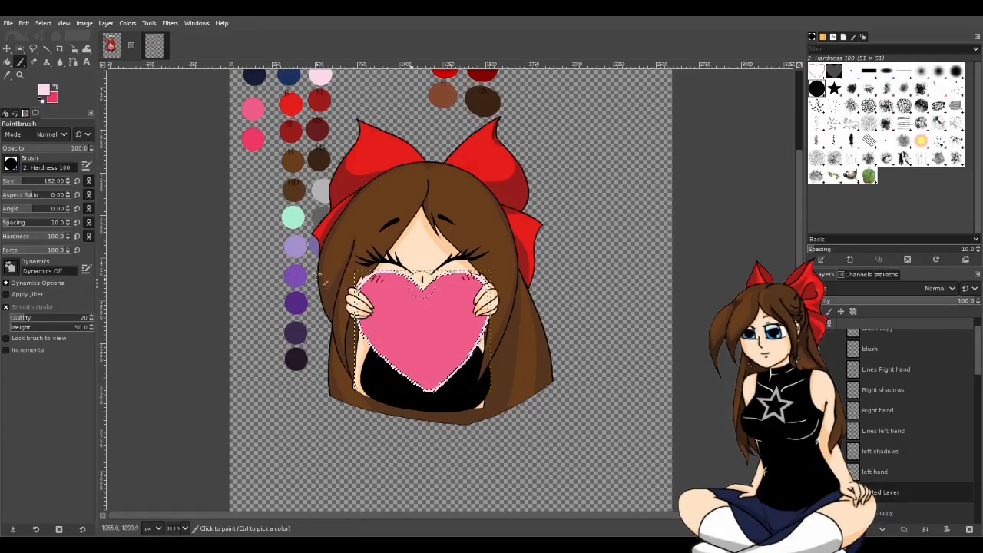
Step: Pick the dark red color, paint the heart ring with it using the Paintbrush, and drop the selection
key("u")
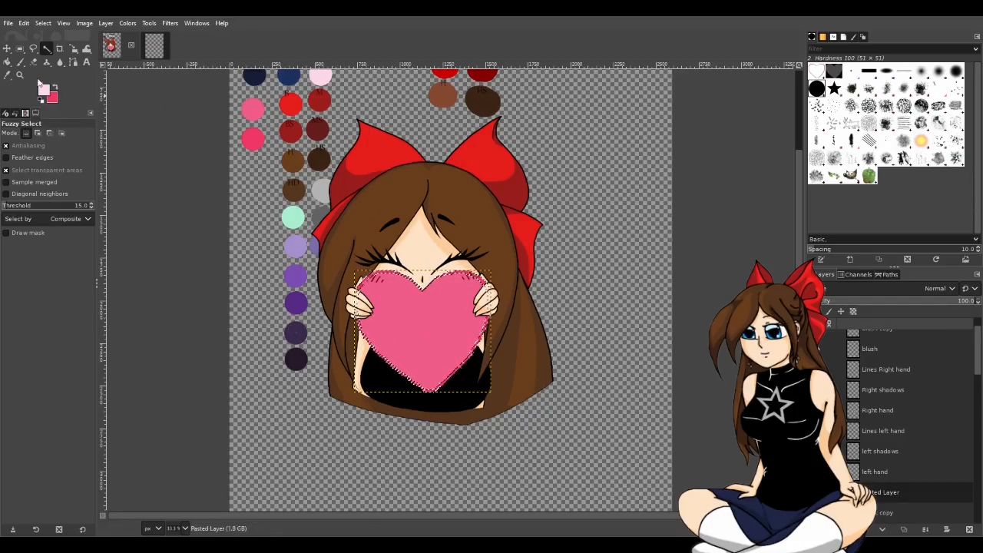
left_click(7, 74)
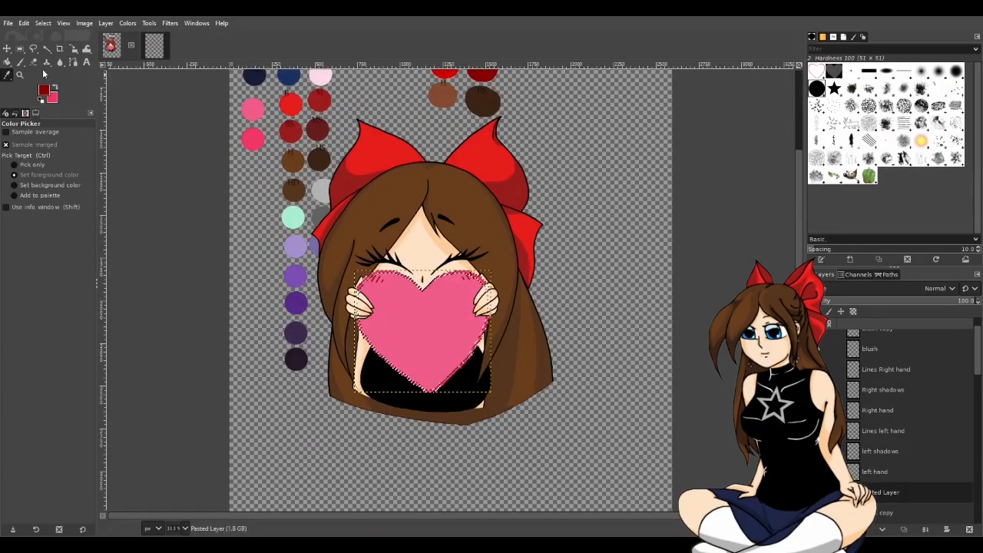
left_click(20, 62)
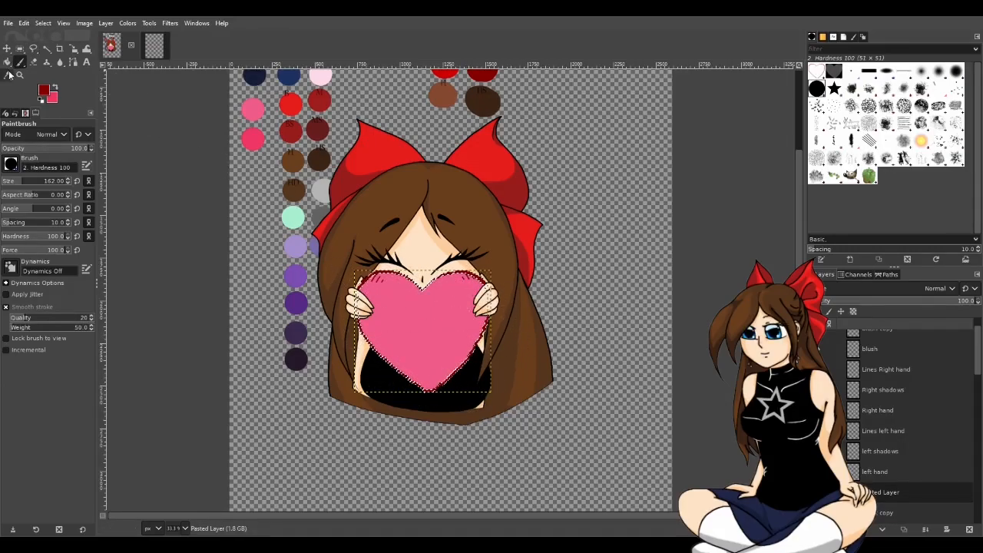
left_click(46, 48)
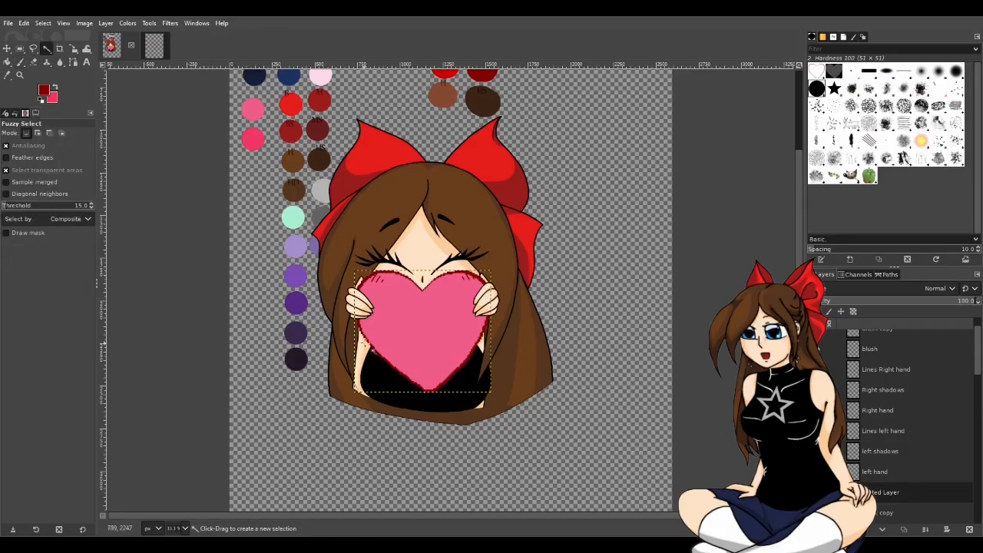
Step: Take the dark red ring off the heart, clear the selection and make the heart copy layer active
scroll(355, 339, "down", 3)
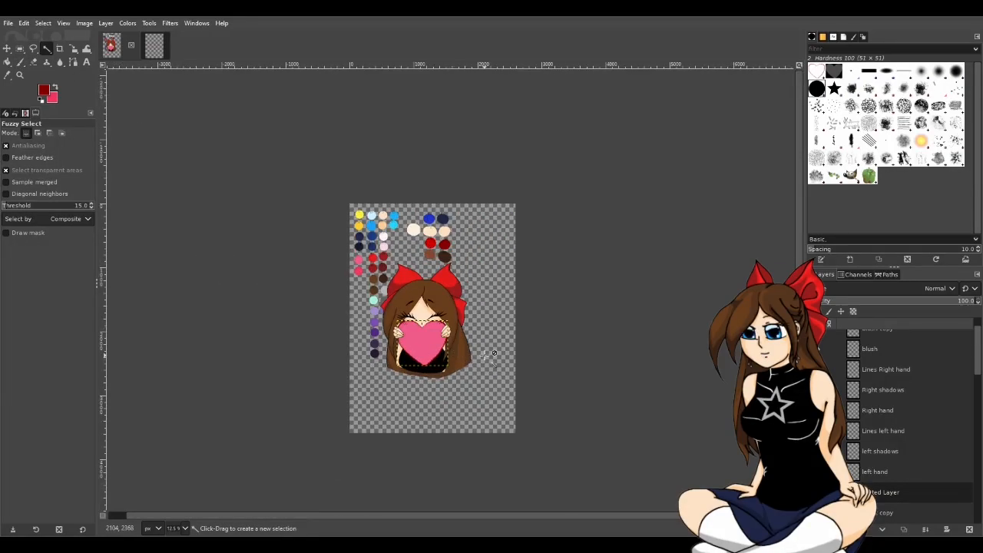
scroll(491, 354, "up", 2)
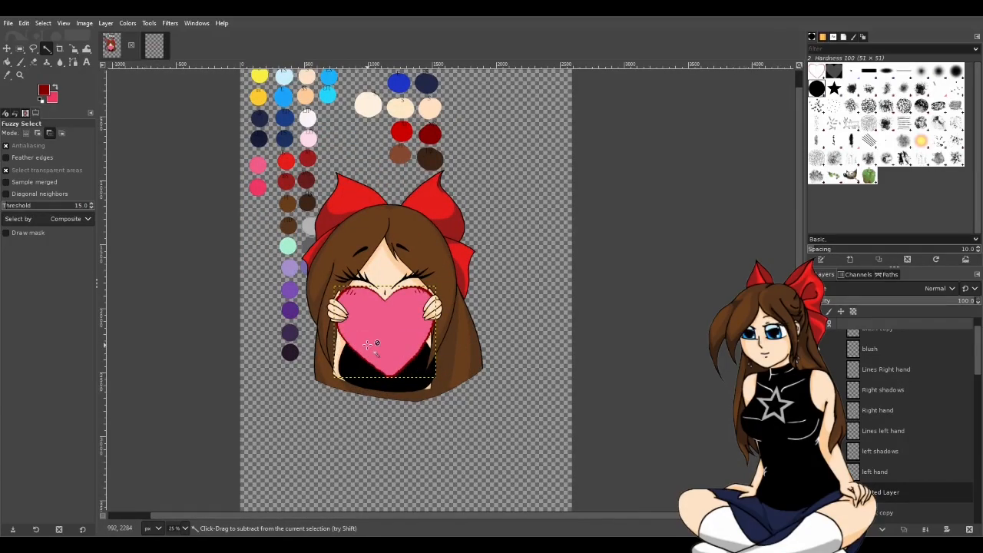
scroll(374, 344, "up", 1)
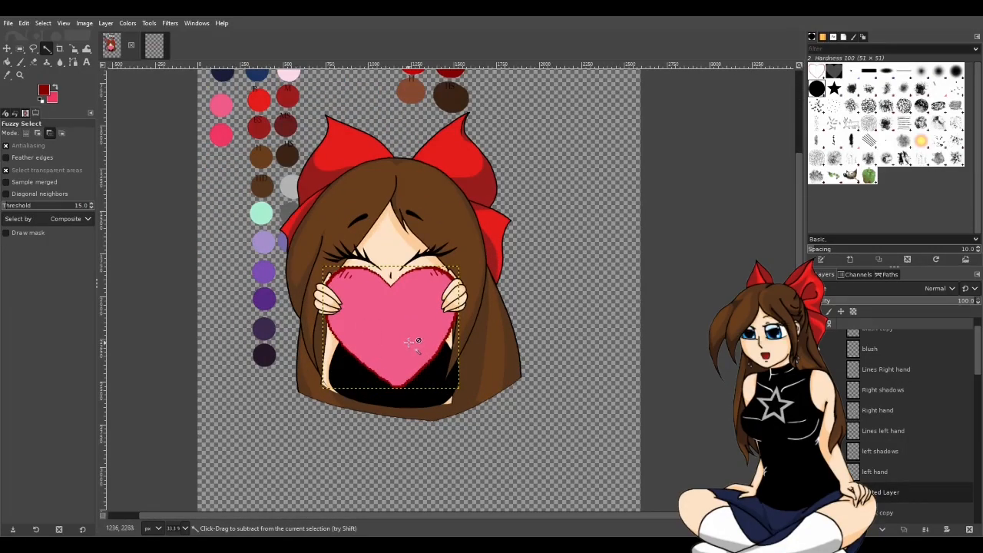
scroll(397, 335, "up", 1)
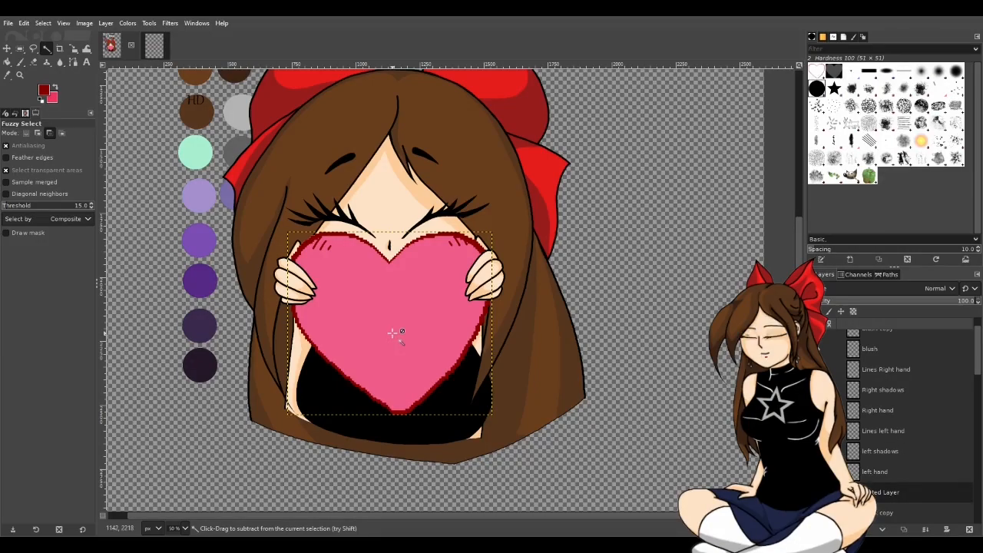
left_click(392, 330)
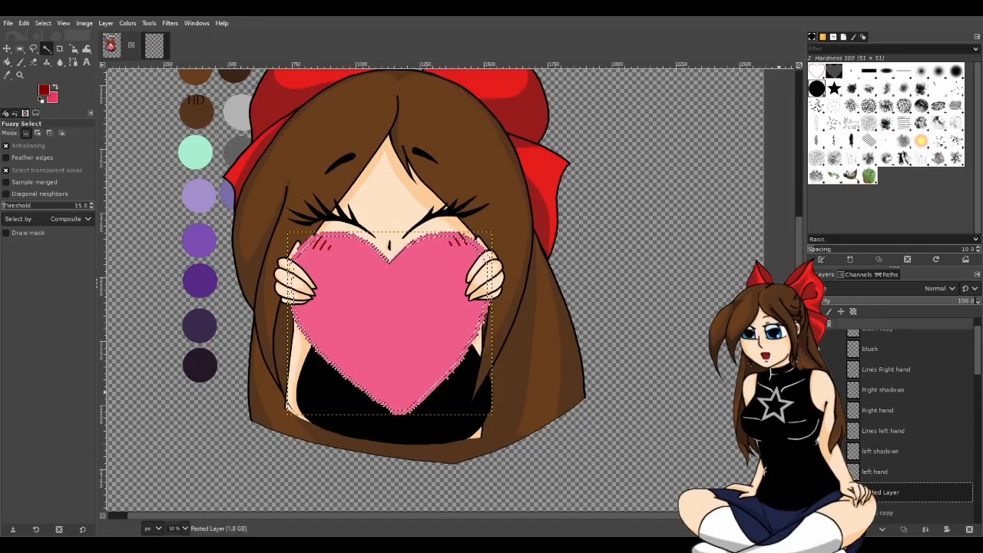
scroll(878, 470, "down", 1)
left_click(877, 486)
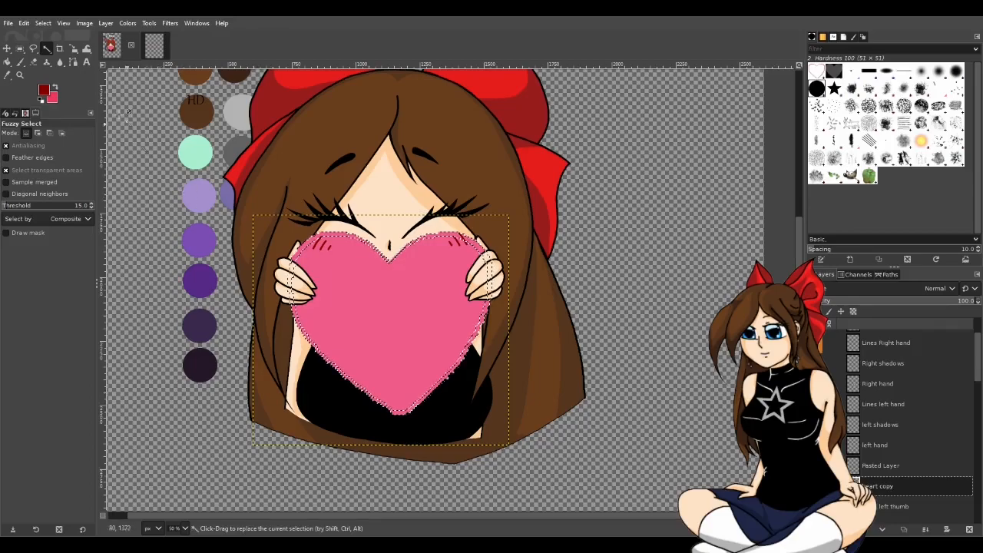
scroll(413, 305, "down", 1)
scroll(413, 304, "down", 1)
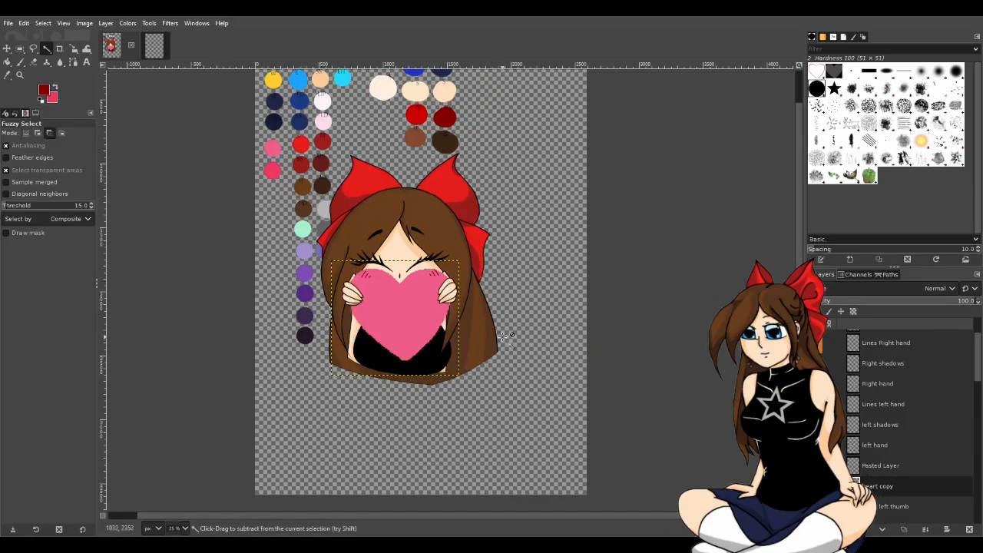
scroll(373, 323, "up", 2)
scroll(342, 311, "up", 1)
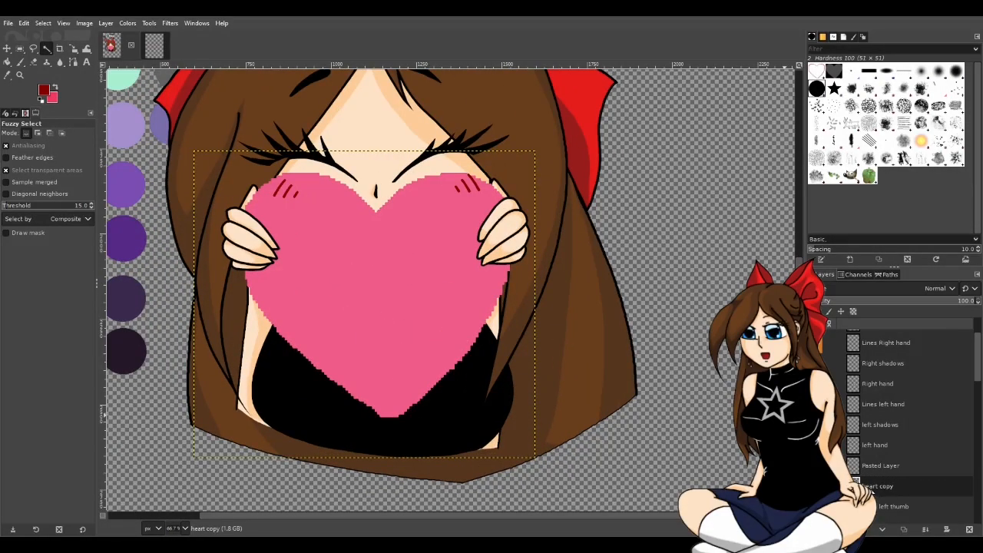
Step: Duplicate the heart copy layer, make the original heart copy active again, and set up the Eraser at size 14
key("ctrl+shift+d")
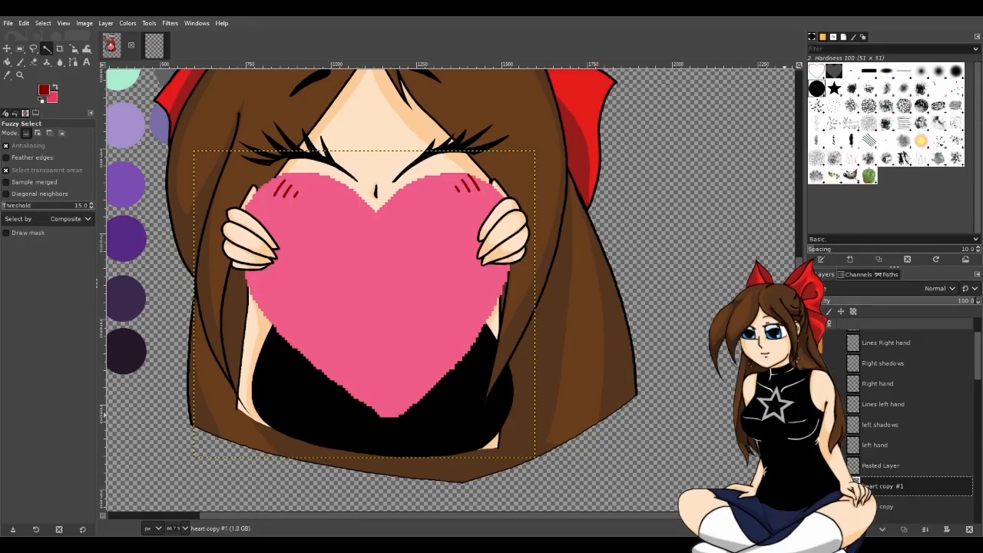
left_click(896, 509)
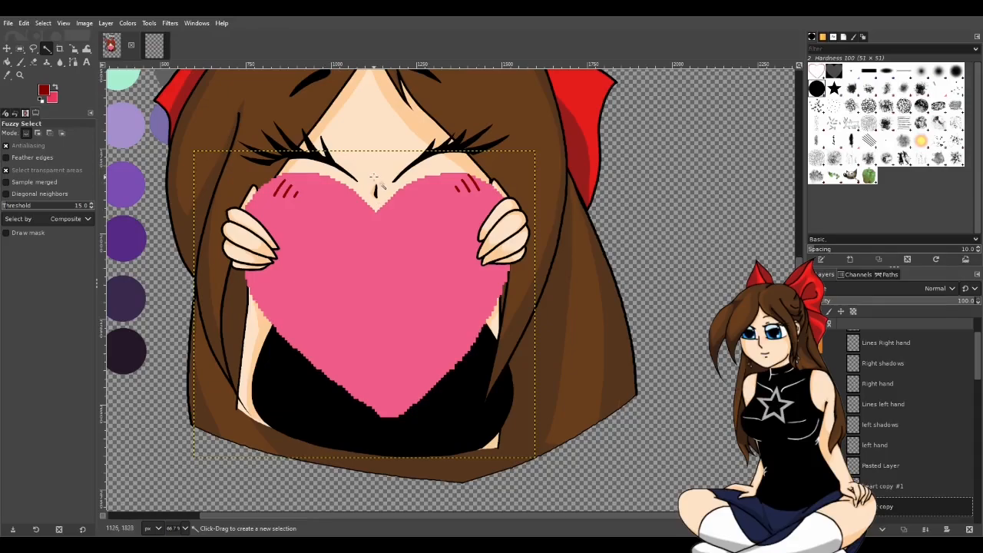
scroll(374, 177, "up", 1)
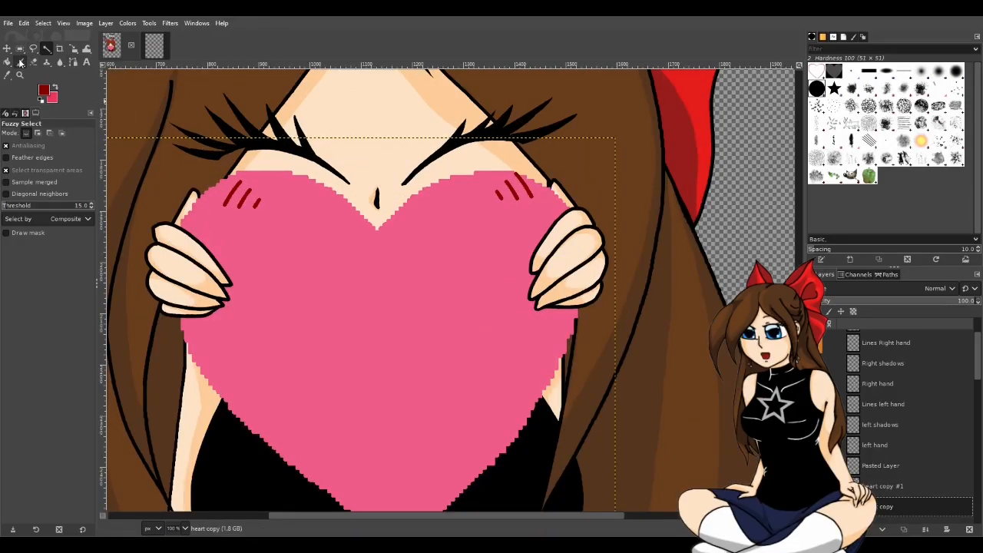
left_click(20, 62)
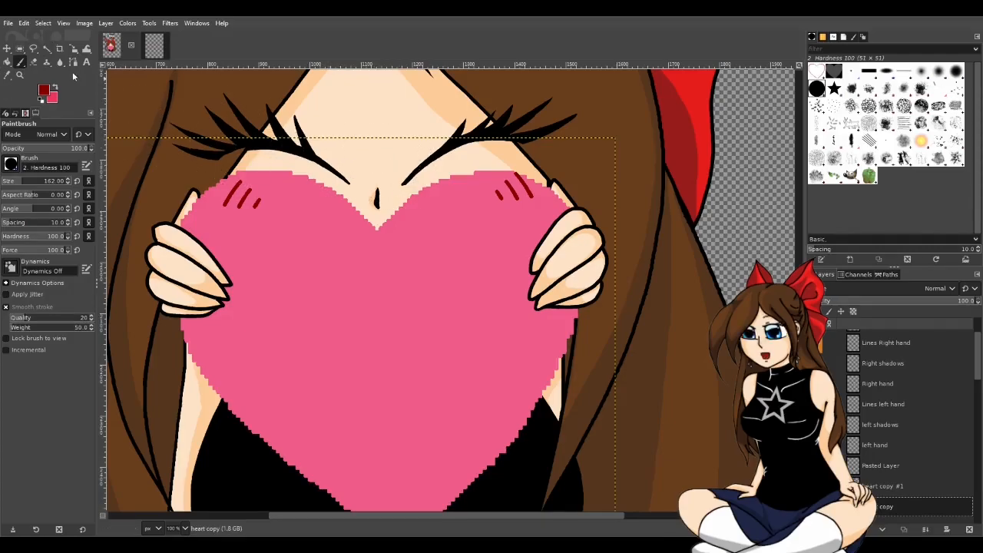
left_click(34, 62)
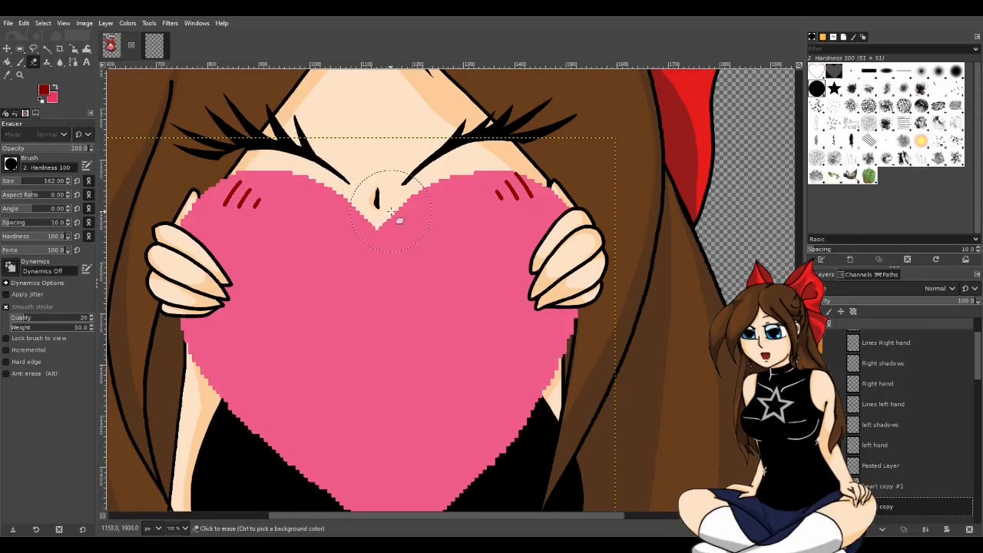
scroll(409, 212, "up", 1)
scroll(410, 213, "up", 1)
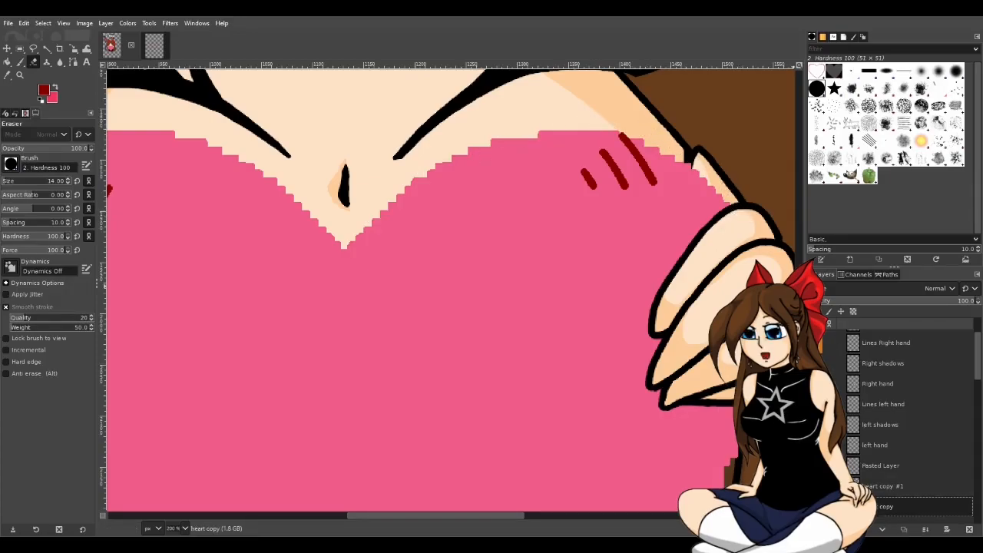
Step: Hide the hand line, shadow and fill layers and the blush layers that cover the heart
left_click(816, 383)
left_click(816, 363)
left_click(815, 343)
scroll(815, 350, "up", 2)
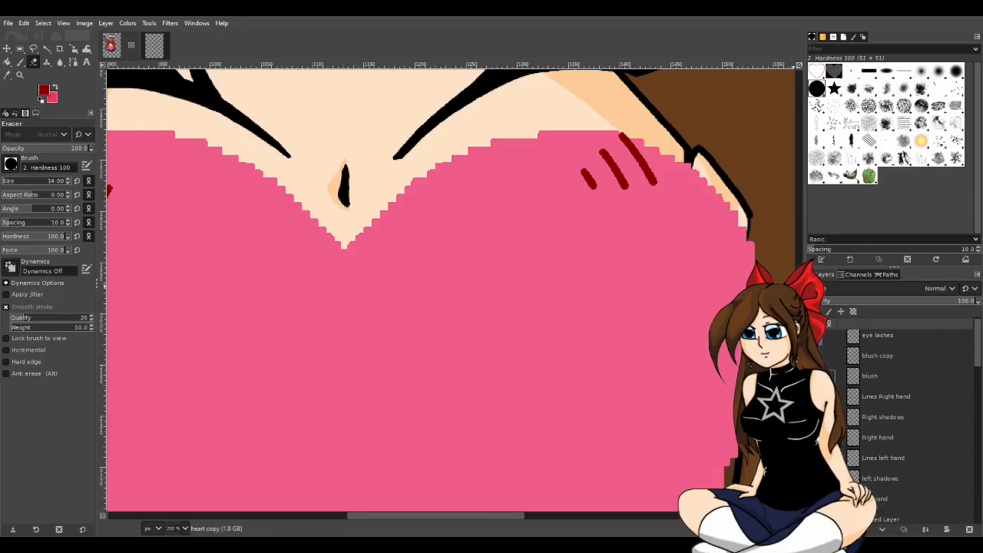
left_click(829, 356)
scroll(890, 414, "down", 2)
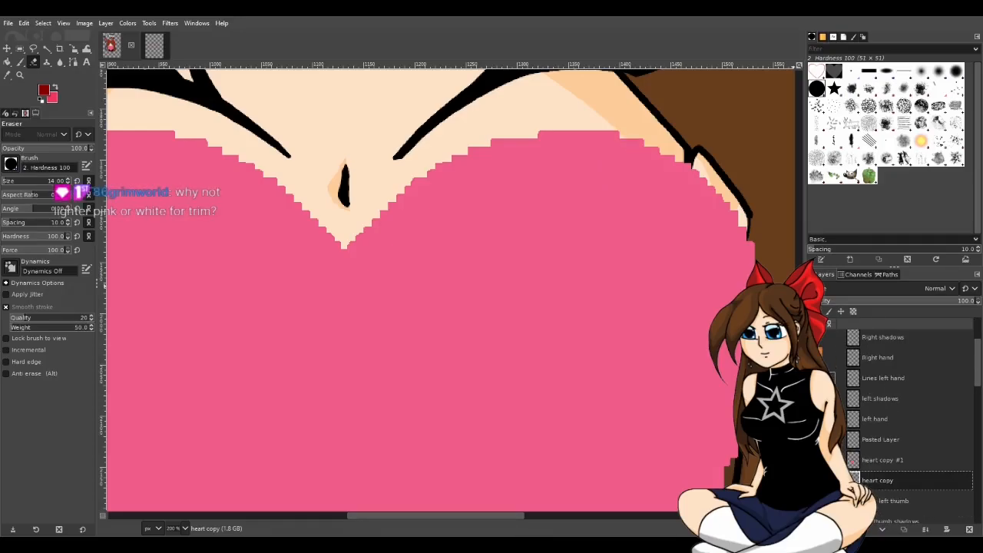
Step: Erase the jagged top edge of the heart's right lobe into a smooth curve, starting from the center notch
key("1")
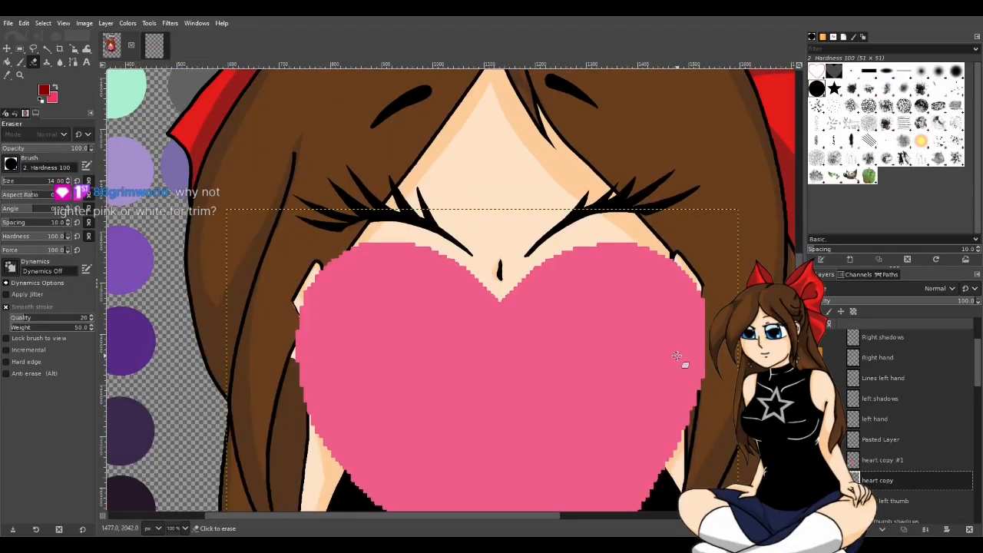
scroll(677, 355, "down", 5)
key("2")
scroll(483, 300, "up", 5)
scroll(494, 254, "up", 3)
mouse_move(321, 347)
left_mouse_down()
mouse_move(430, 261)
mouse_move(529, 235)
mouse_move(636, 250)
mouse_move(685, 290)
mouse_move(708, 317)
mouse_move(703, 327)
left_mouse_up()
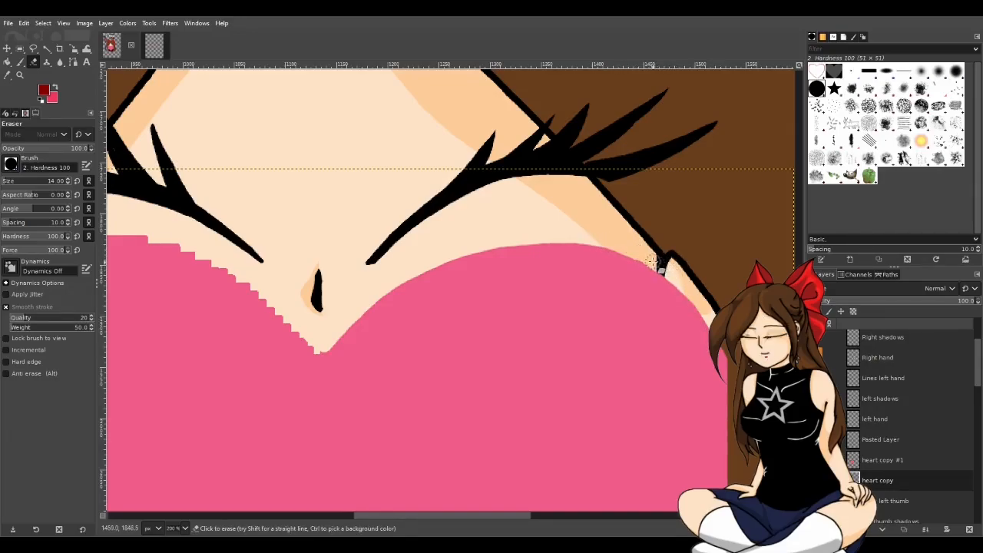
Step: Smooth the stair-stepped right side of the heart with the Eraser, working down from the upper lobe
scroll(717, 284, "down", 5)
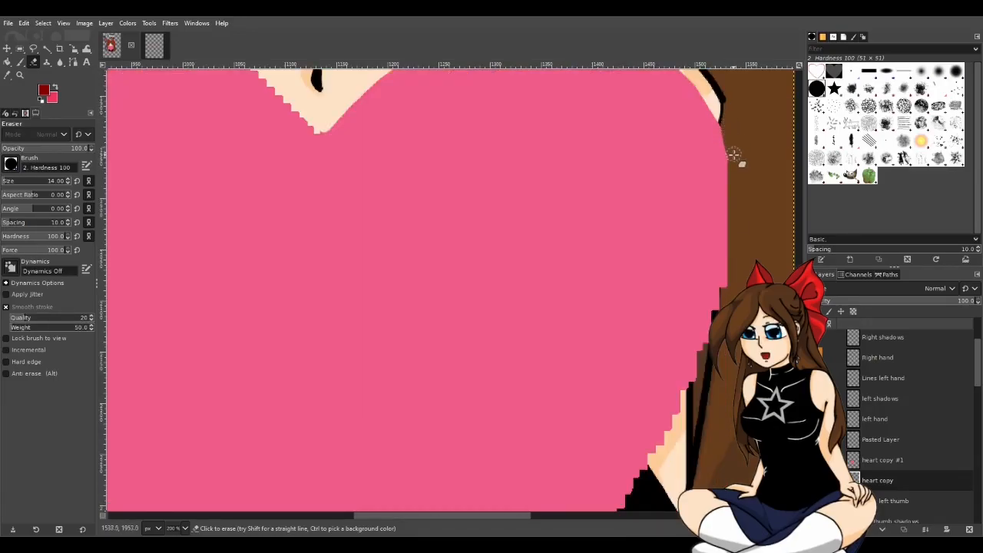
mouse_move(735, 175)
left_mouse_down()
mouse_move(715, 334)
mouse_move(694, 406)
left_mouse_up()
scroll(715, 403, "down", 3)
scroll(722, 403, "up", 2)
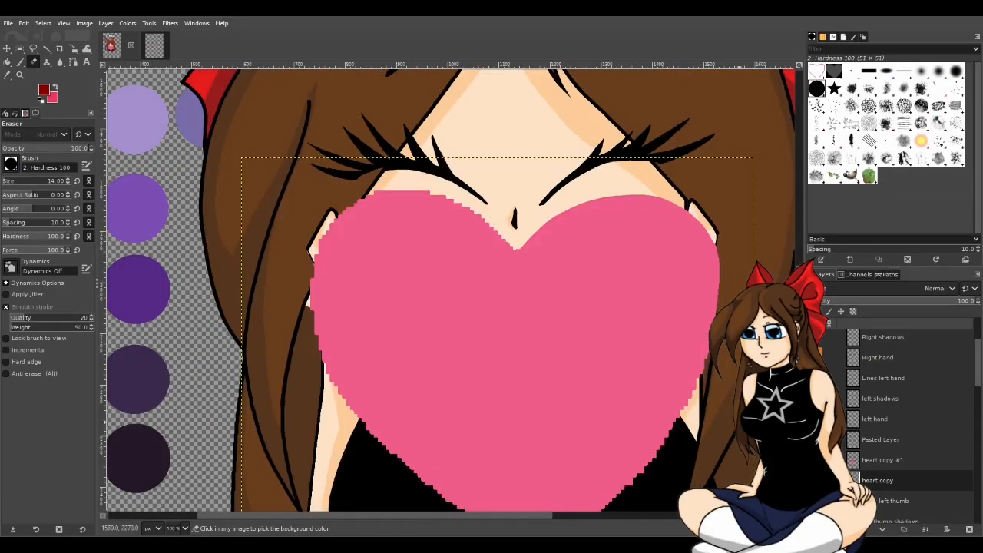
scroll(713, 150, "up", 1)
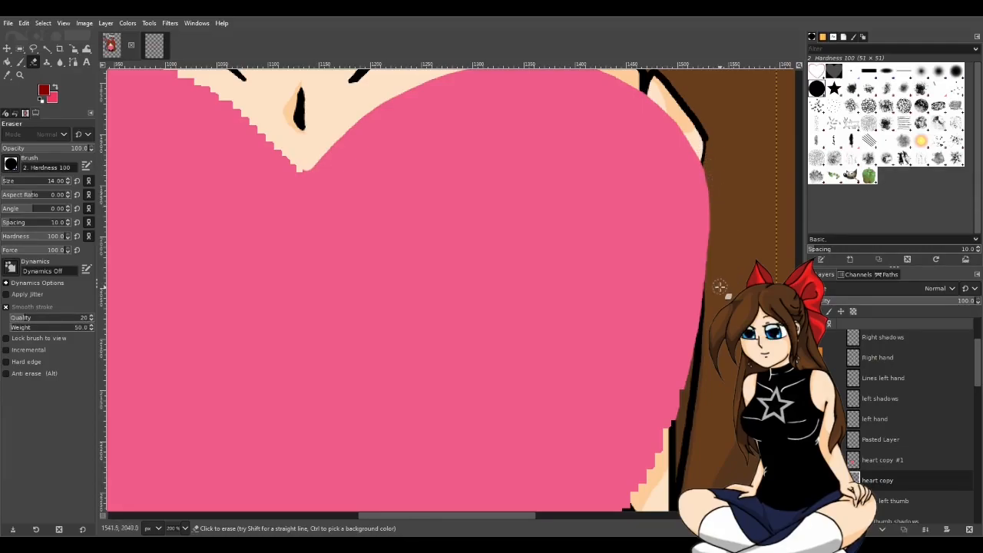
scroll(704, 370, "down", 5)
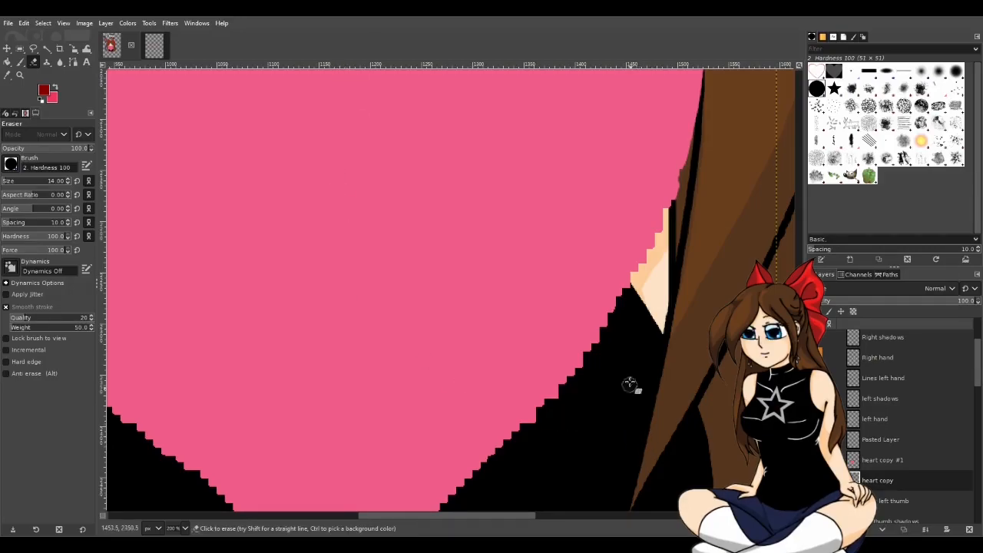
mouse_move(694, 145)
left_mouse_down()
mouse_move(625, 301)
mouse_move(549, 417)
left_mouse_up()
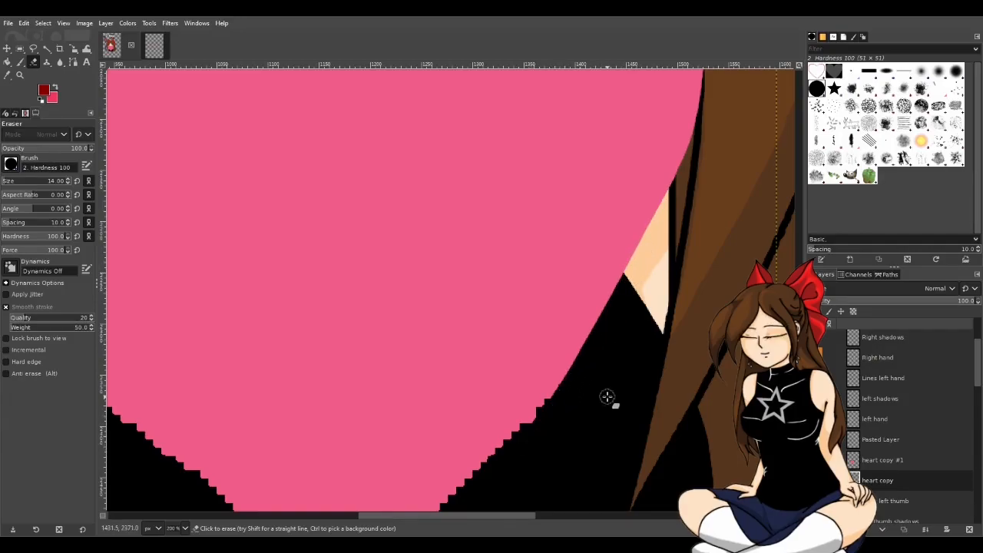
Step: Erase the jagged lower right edge of the heart down to its bottom tip
scroll(608, 397, "down", 3)
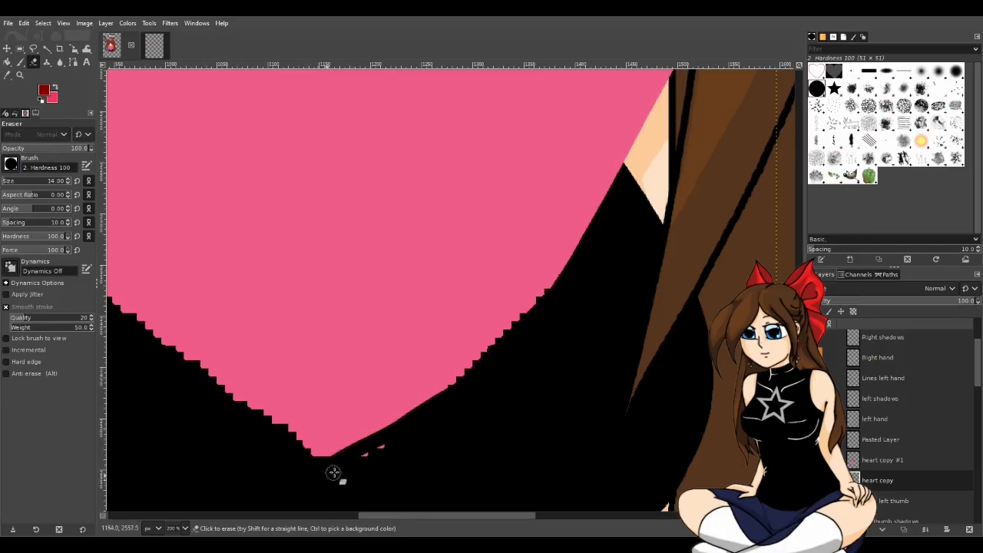
left_click_drag(506, 335, 335, 480)
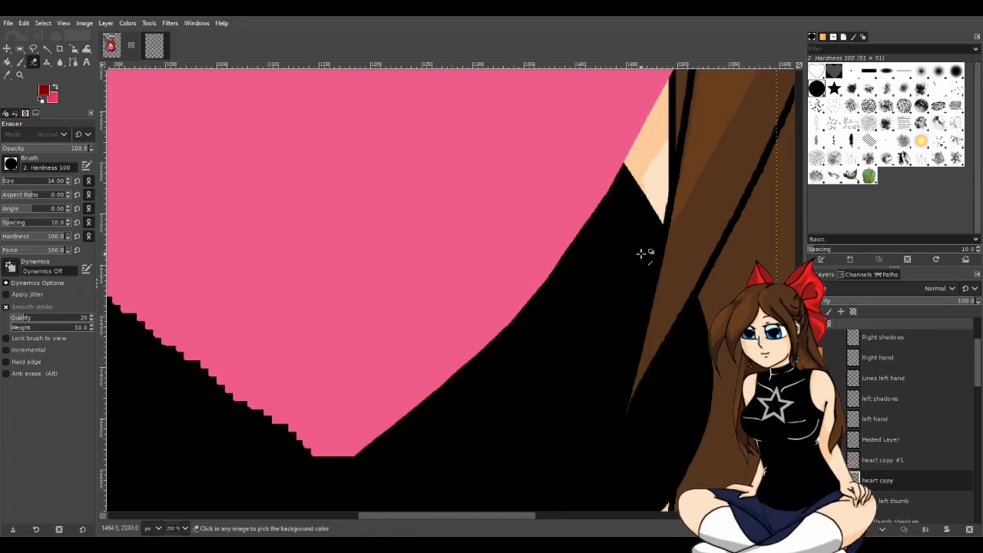
scroll(653, 265, "down", 3)
scroll(661, 177, "up", 1)
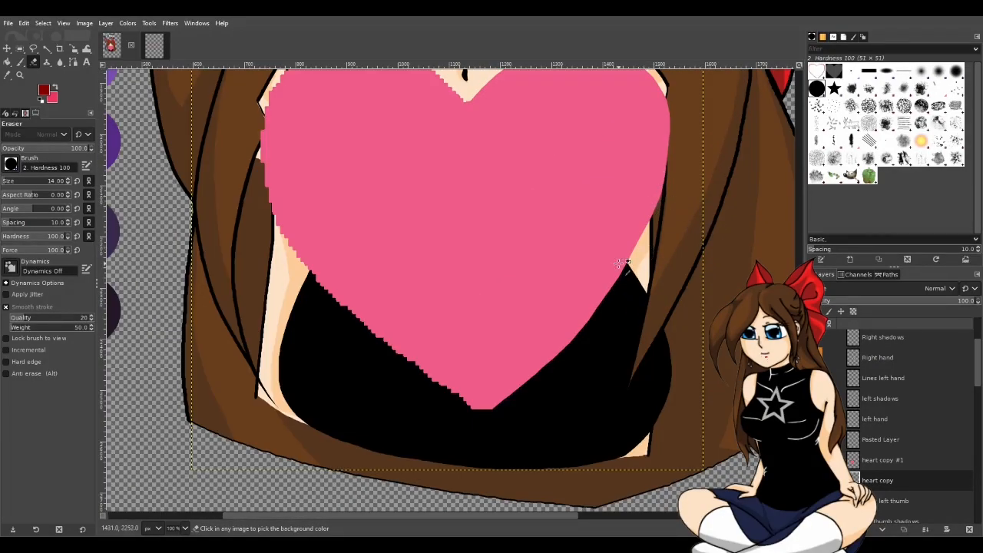
scroll(619, 263, "up", 1)
scroll(624, 254, "down", 2)
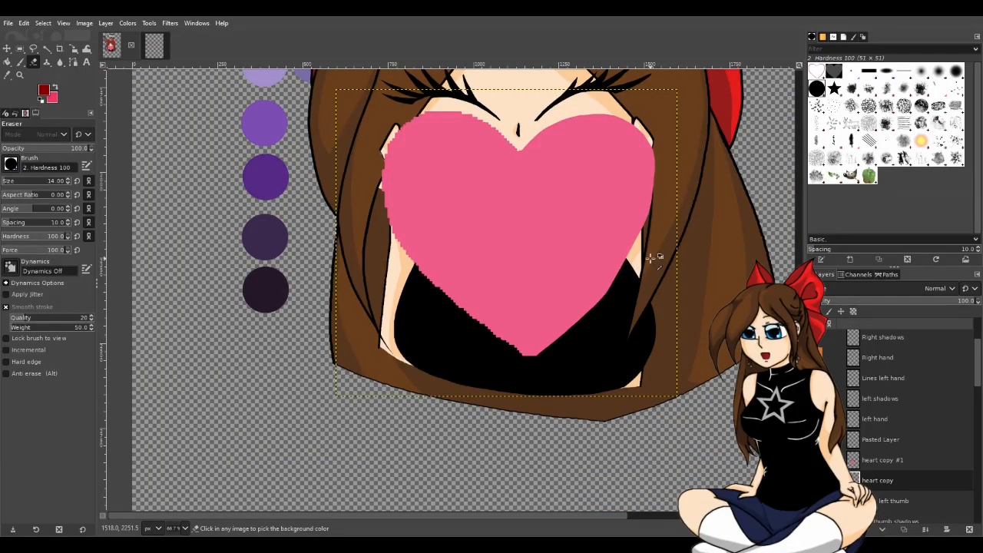
Step: Undo the eraser smoothing along the right half of the heart
key("ctrl+z")
key("ctrl+z")
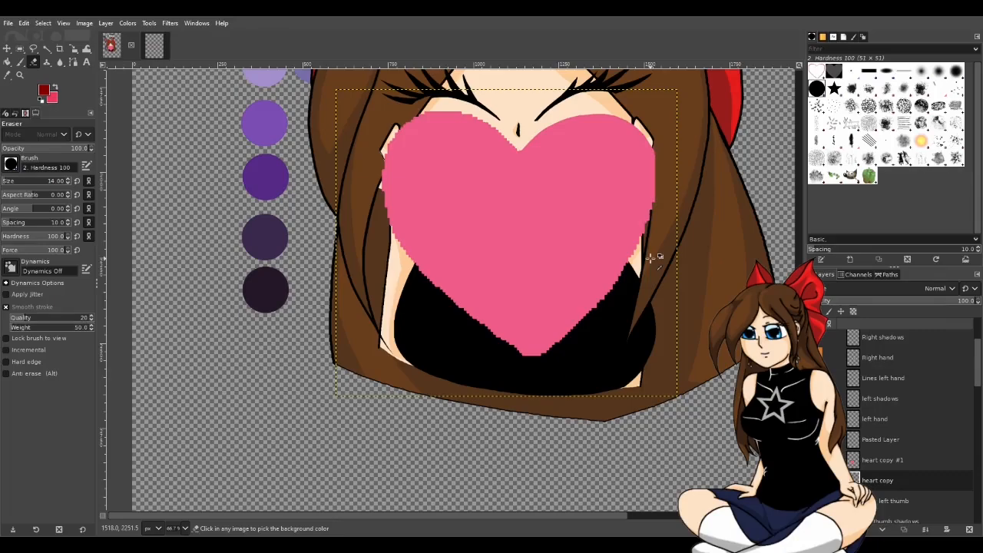
scroll(658, 257, "up", 1)
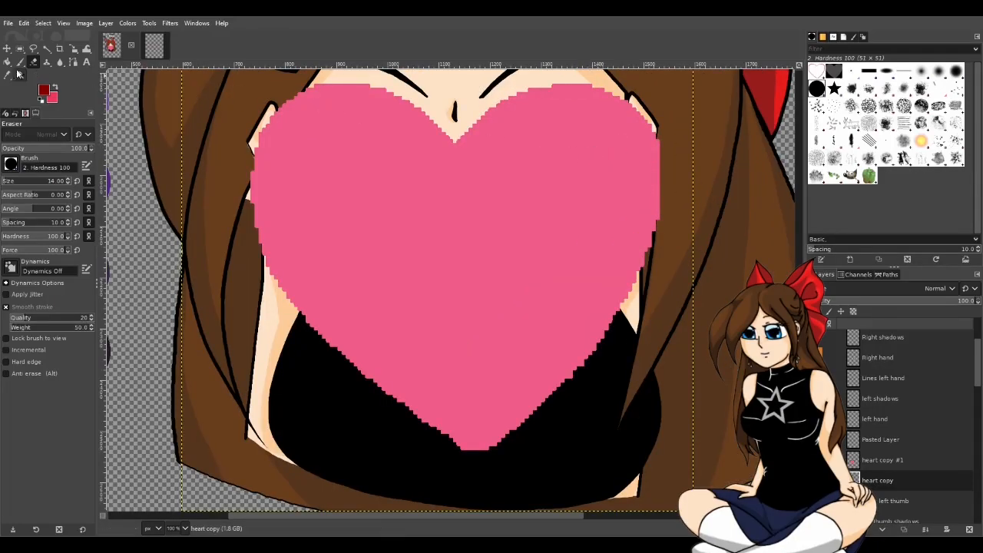
left_click(33, 48)
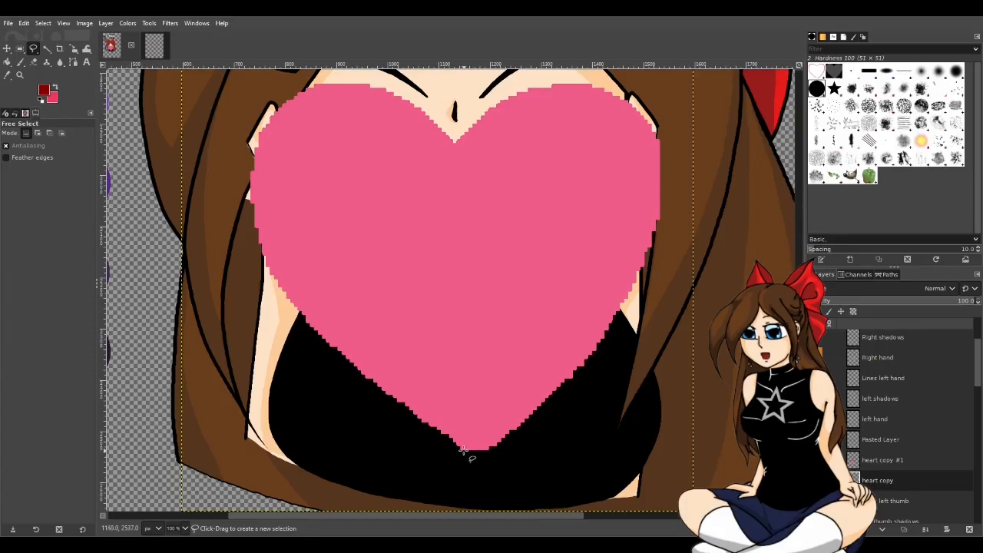
left_click(462, 450)
scroll(495, 453, "down", 3, "ctrl")
left_click(46, 49)
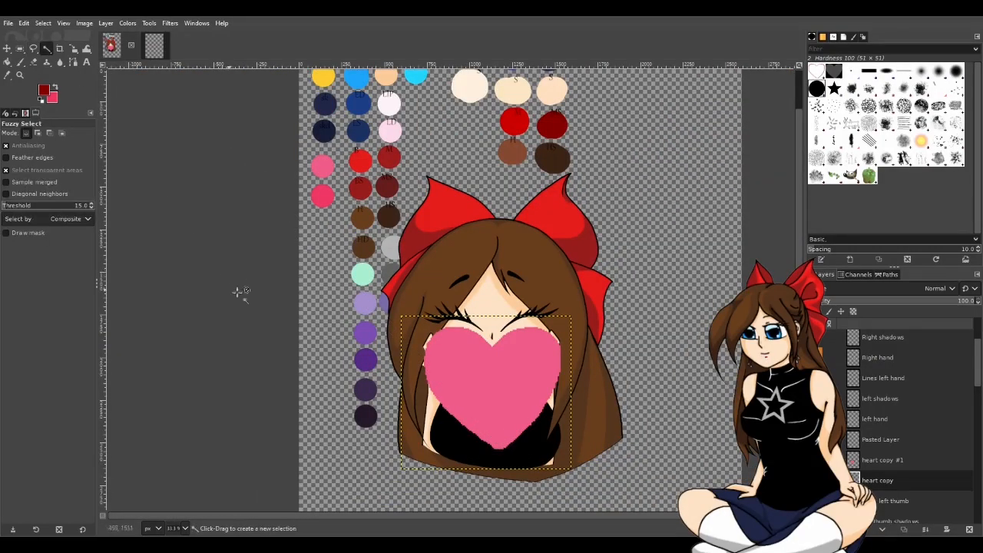
scroll(511, 470, "up", 3, "ctrl")
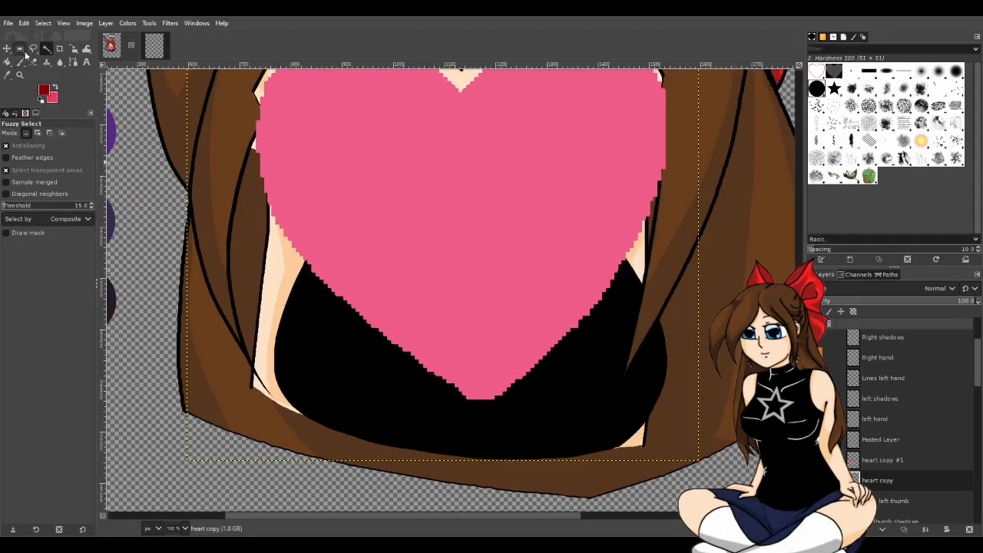
Step: Trace the right half of the heart with Free Select, just inside its jagged edge from the bottom tip to the center notch
left_click(33, 48)
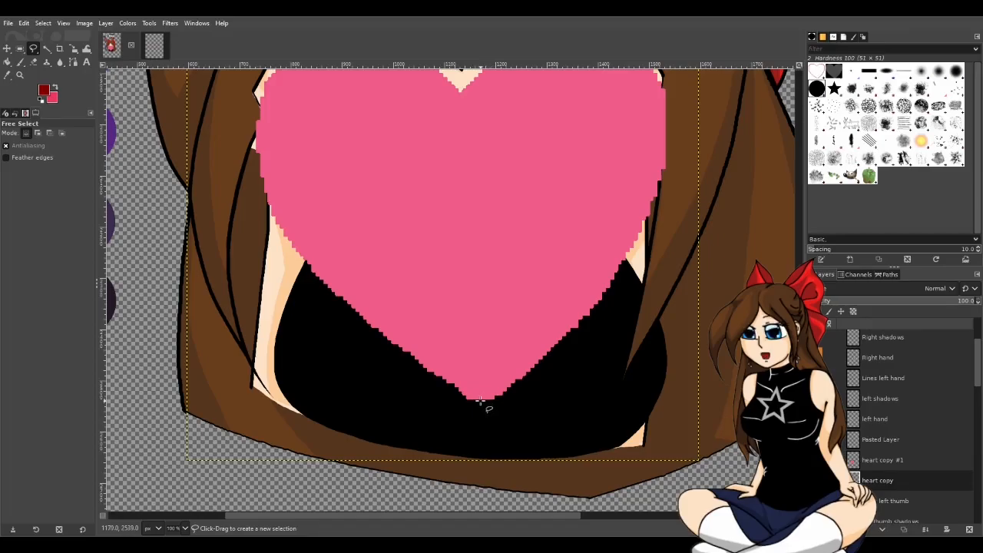
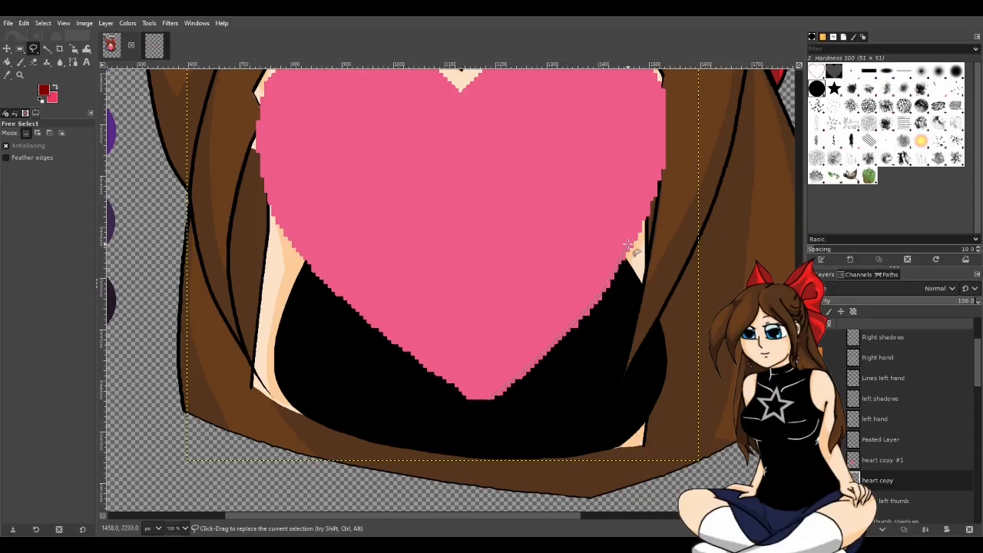
left_click(651, 193)
scroll(661, 94, "up", 3)
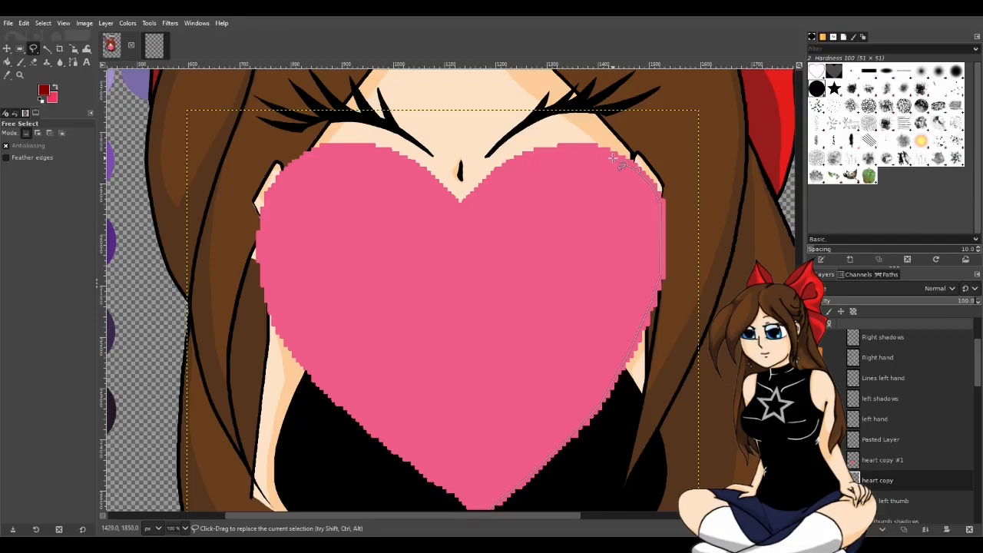
left_click_drag(595, 151, 556, 152)
left_click(529, 158)
left_click(517, 162)
left_click(459, 206)
Step: Continue the Free Select outline around the heart's left half and close it at the bottom tip
left_click(272, 197)
left_click(266, 218)
left_click(264, 263)
left_click(467, 506)
scroll(470, 491, "down", 2)
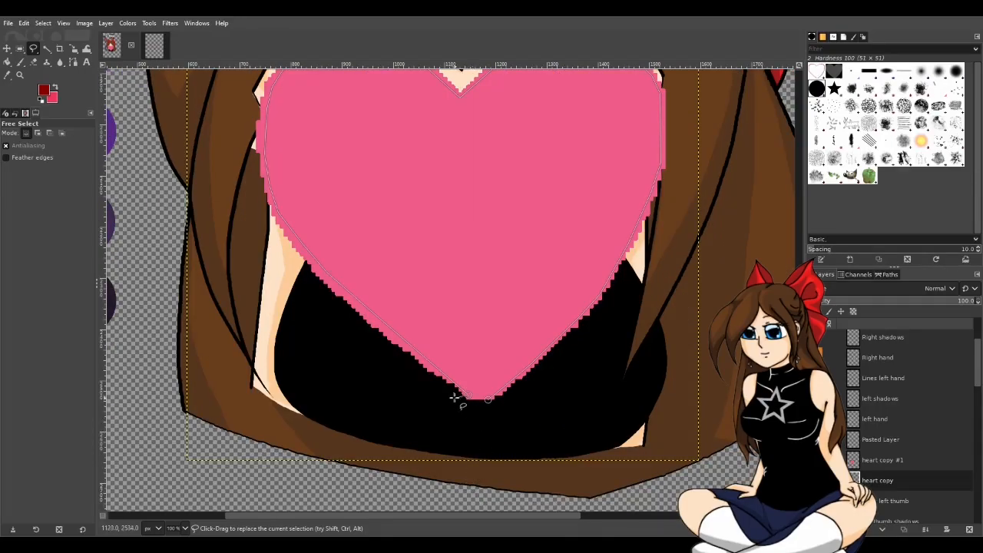
left_click(487, 399)
scroll(560, 323, "up", 2)
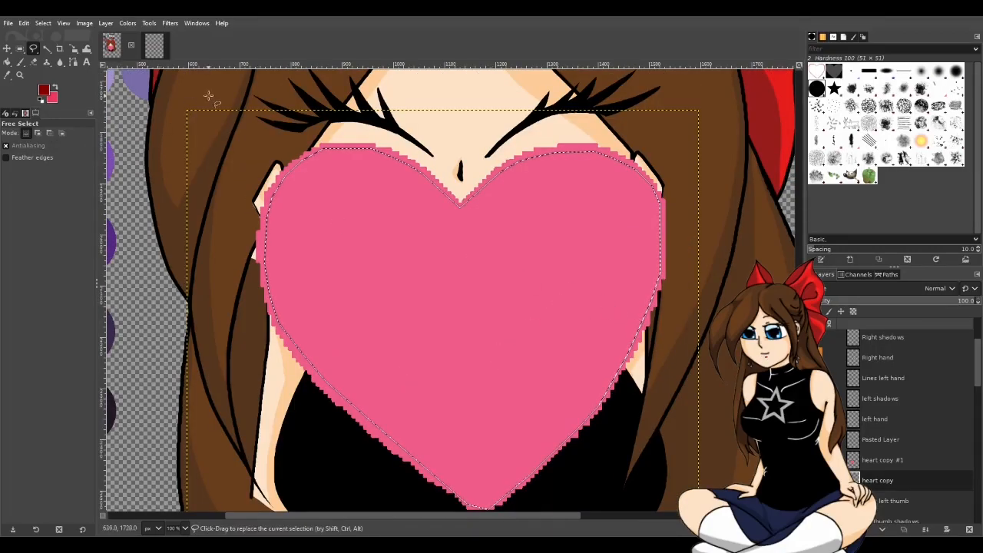
Step: Clear the heart-shaped selection
left_click(46, 50)
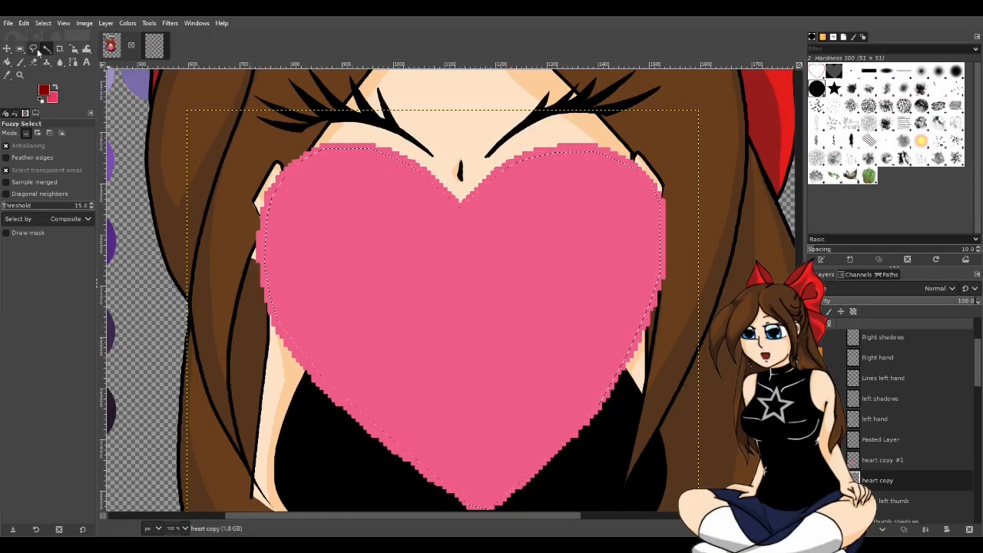
scroll(467, 300, "down", 3)
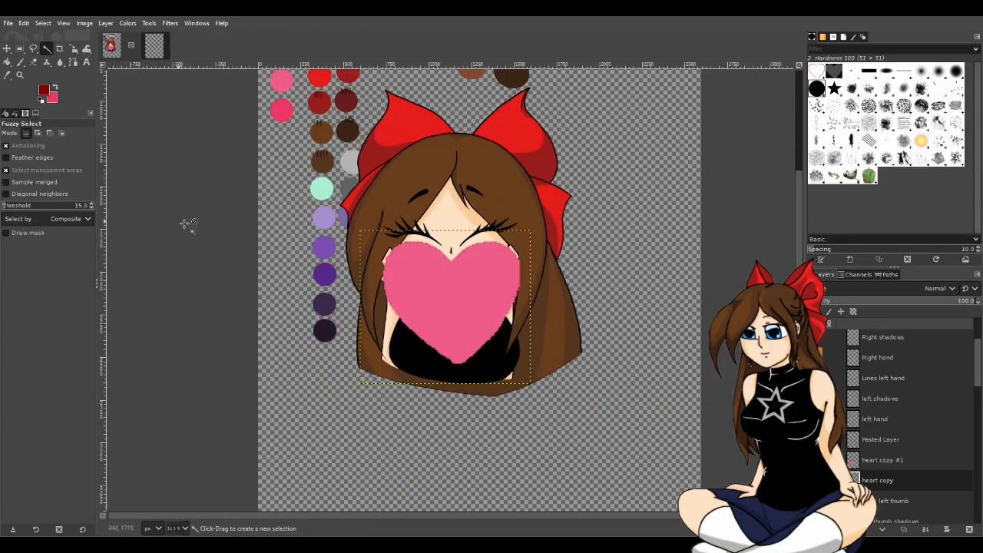
scroll(486, 311, "up", 2)
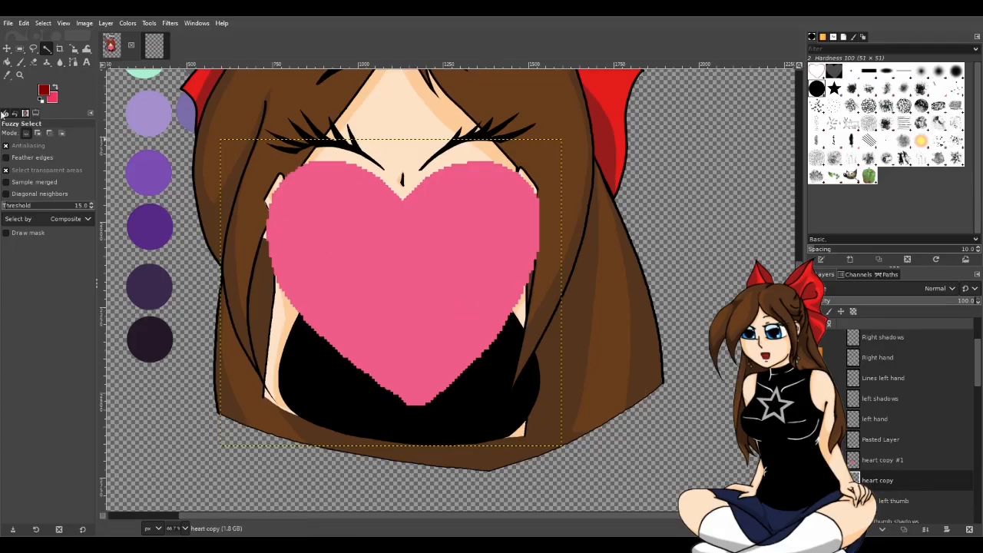
left_click(33, 61)
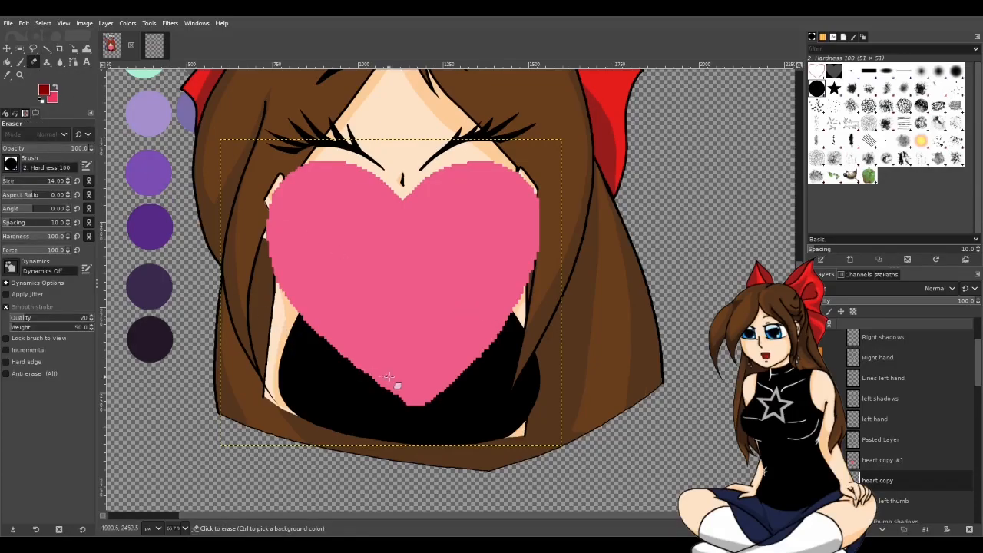
scroll(384, 376, "up", 3)
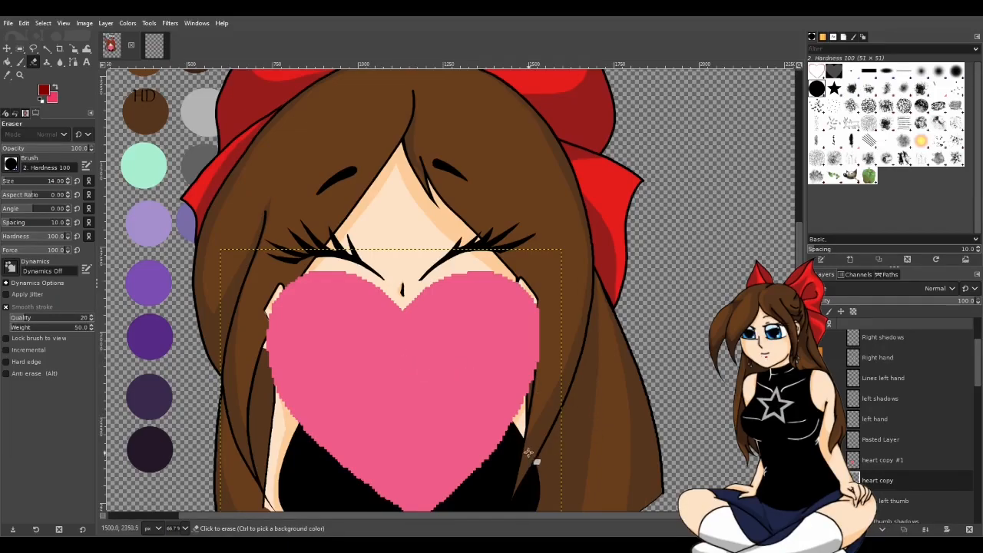
scroll(528, 454, "up", 3)
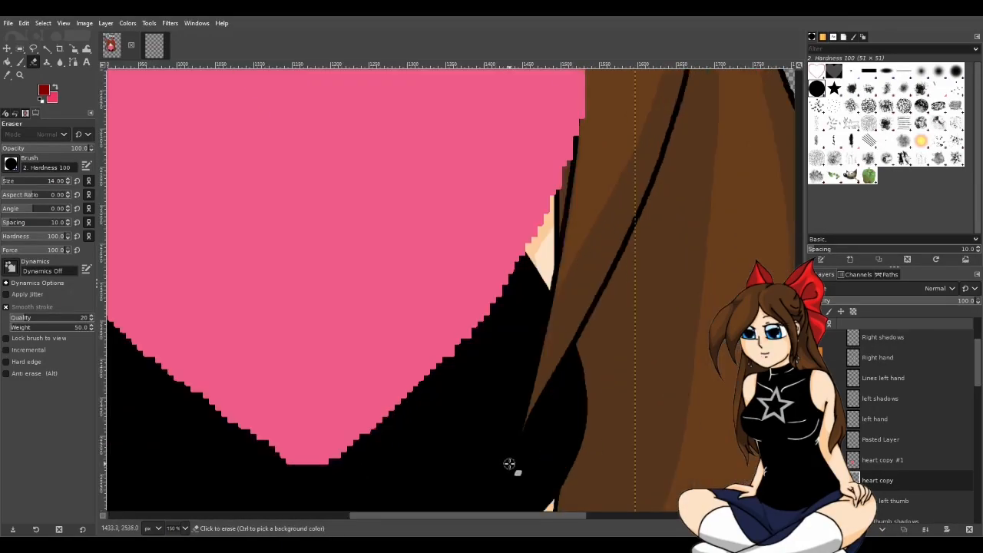
scroll(509, 465, "down", 3)
key("f")
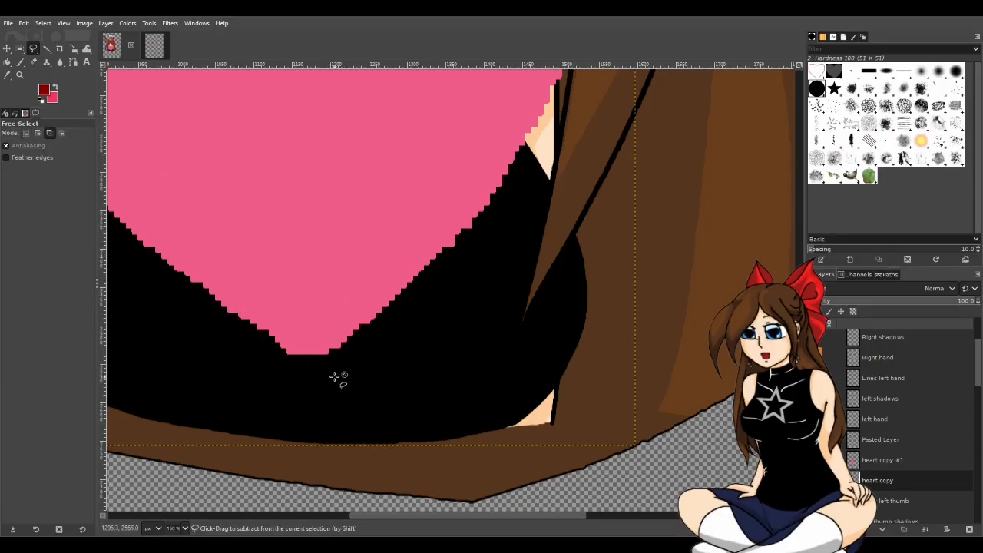
scroll(338, 366, "up", 2)
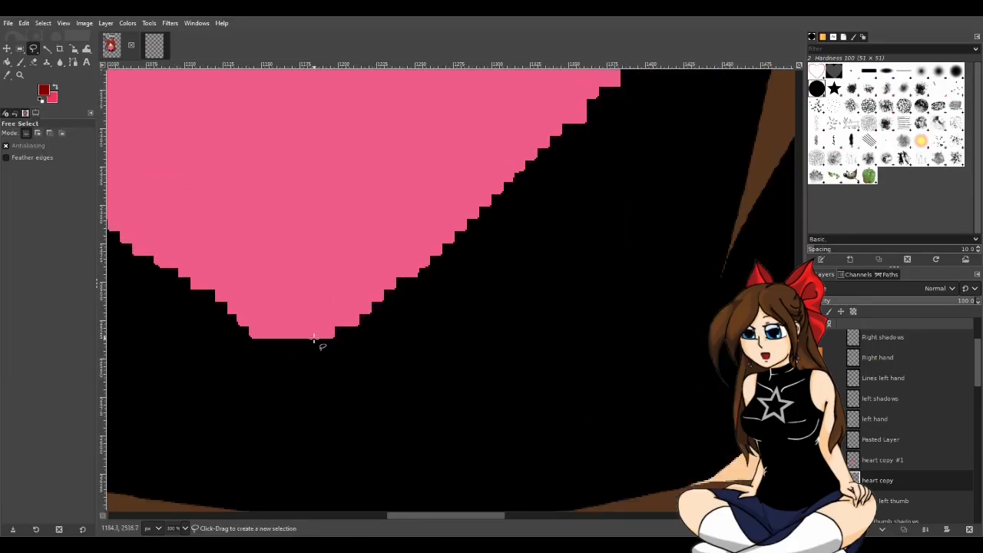
left_click(319, 335)
left_click(321, 338)
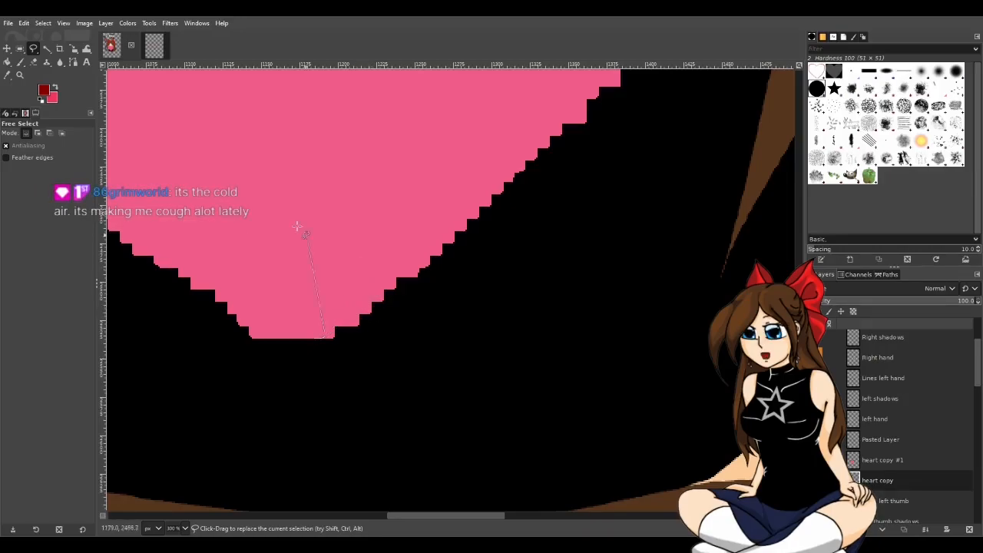
scroll(376, 374, "down", 6)
left_click(46, 47)
scroll(379, 311, "up", 3)
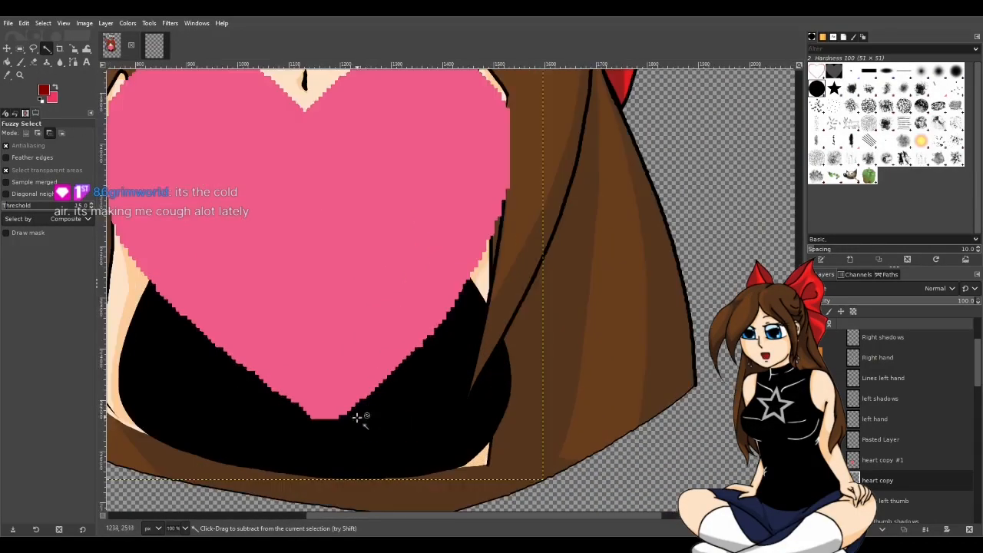
scroll(357, 413, "up", 2)
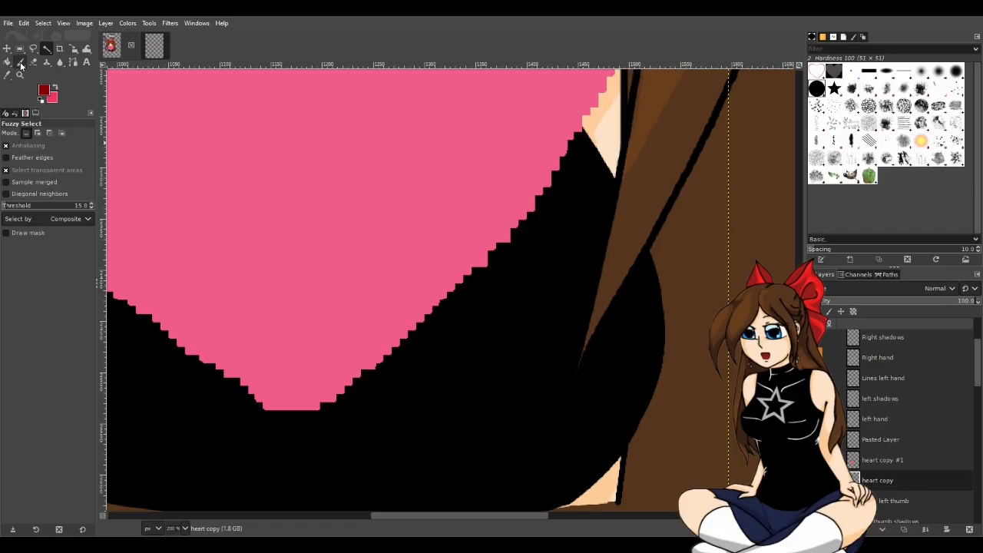
Step: Start a Free Select outline at the heart's bottom tip and trace up its lower right edge, just inside the jagged steps
left_click(33, 48)
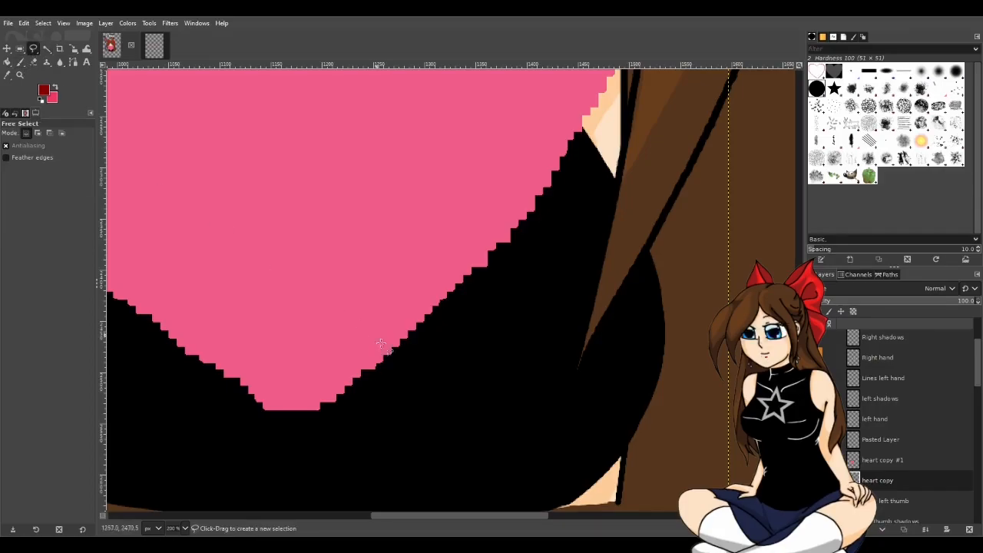
left_click(304, 411)
scroll(305, 409, "up", 3)
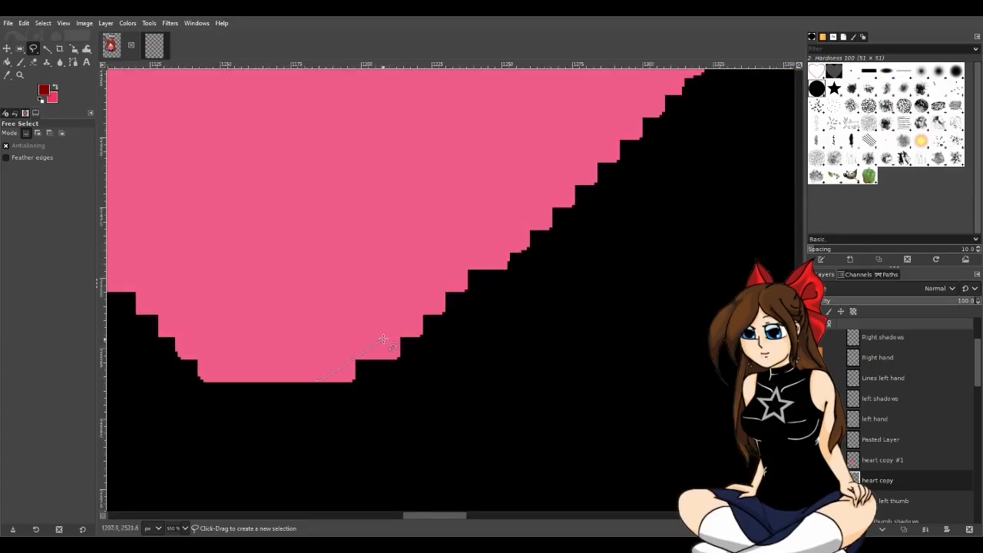
left_click(327, 381)
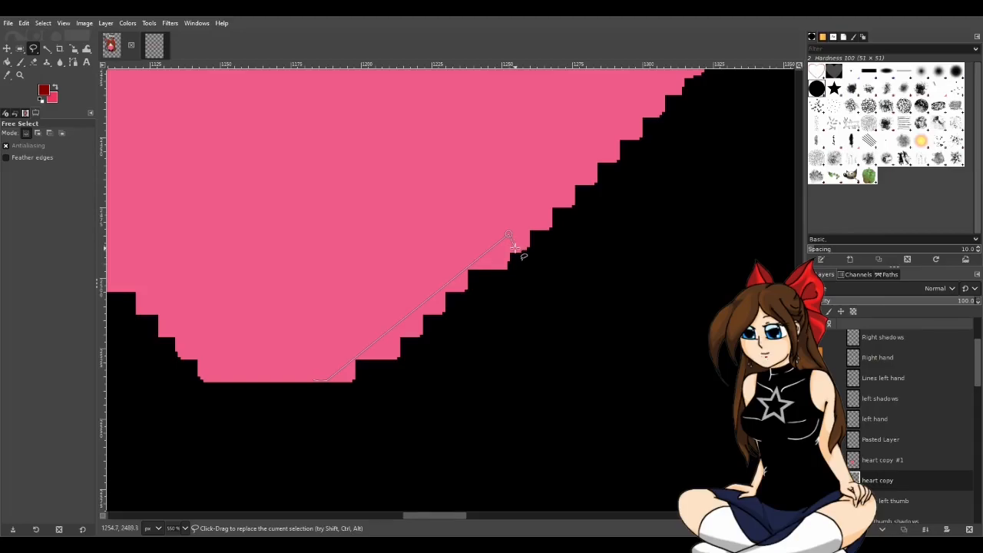
left_click(628, 132)
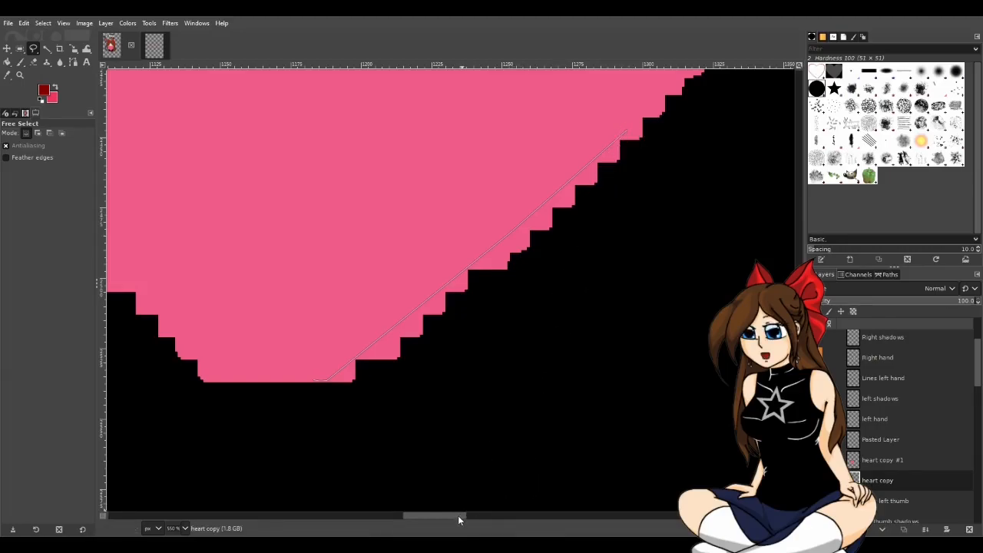
left_click_drag(458, 515, 486, 515)
scroll(482, 270, "up", 5)
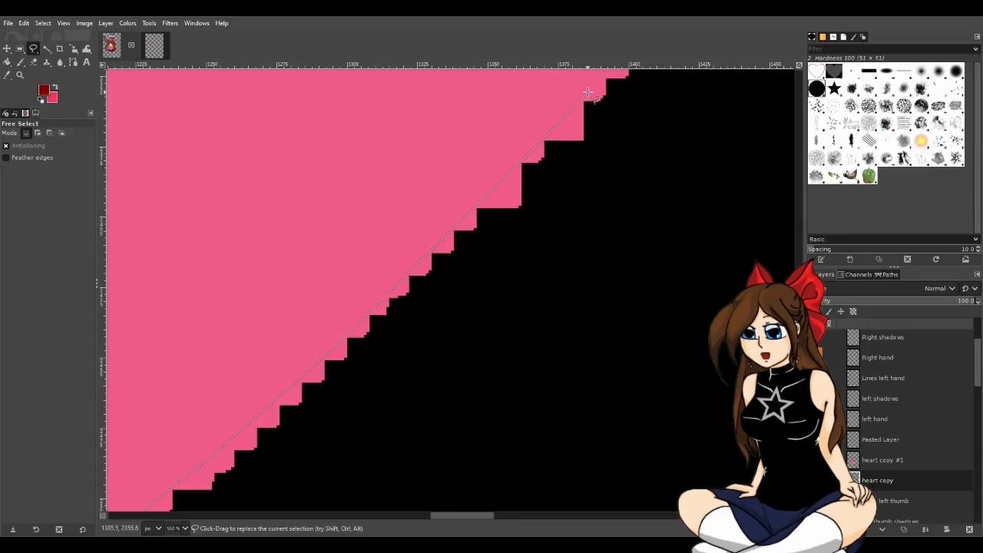
scroll(645, 146, "up", 4)
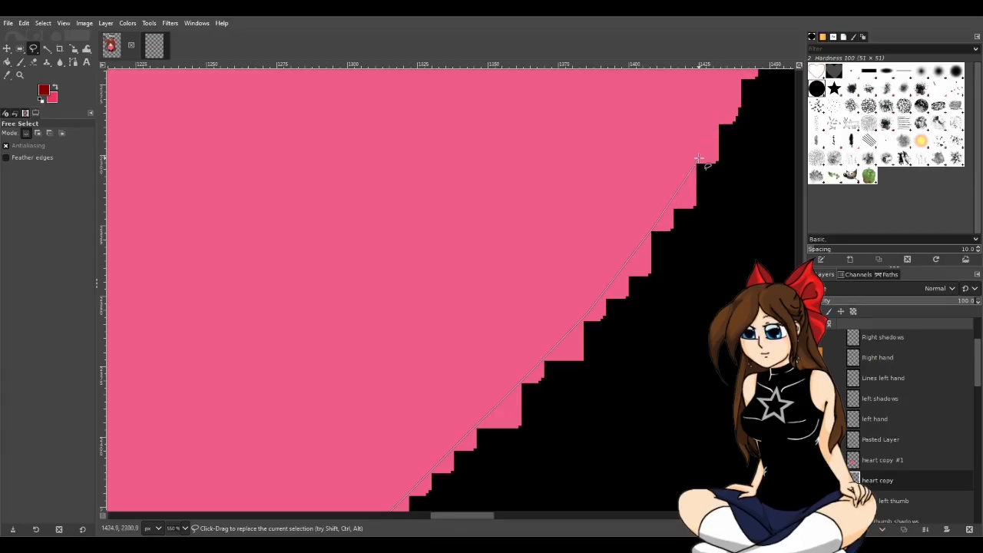
left_click_drag(473, 517, 503, 515)
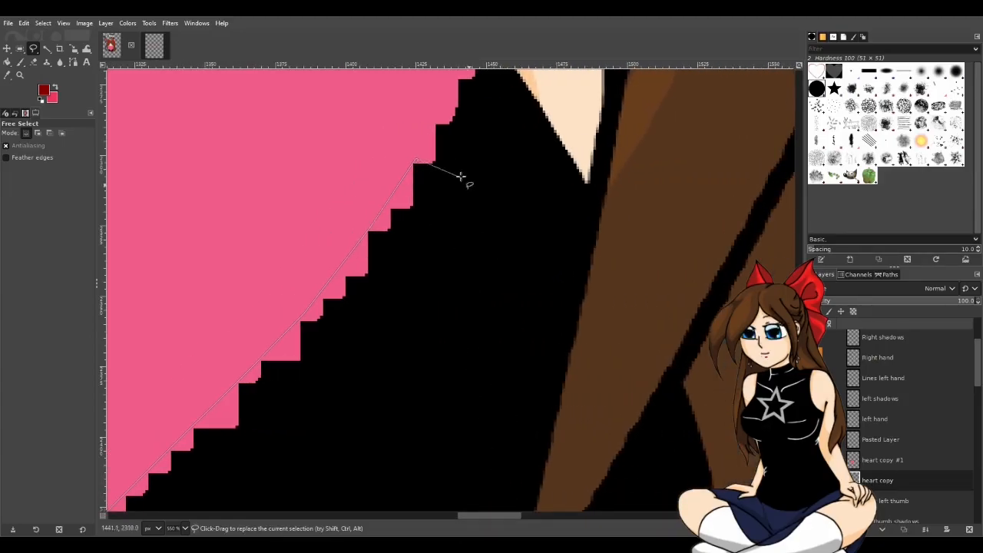
Step: Continue the Free Select outline up the heart's right side and along its straight vertical edge
scroll(425, 198, "up", 3)
scroll(453, 205, "up", 3)
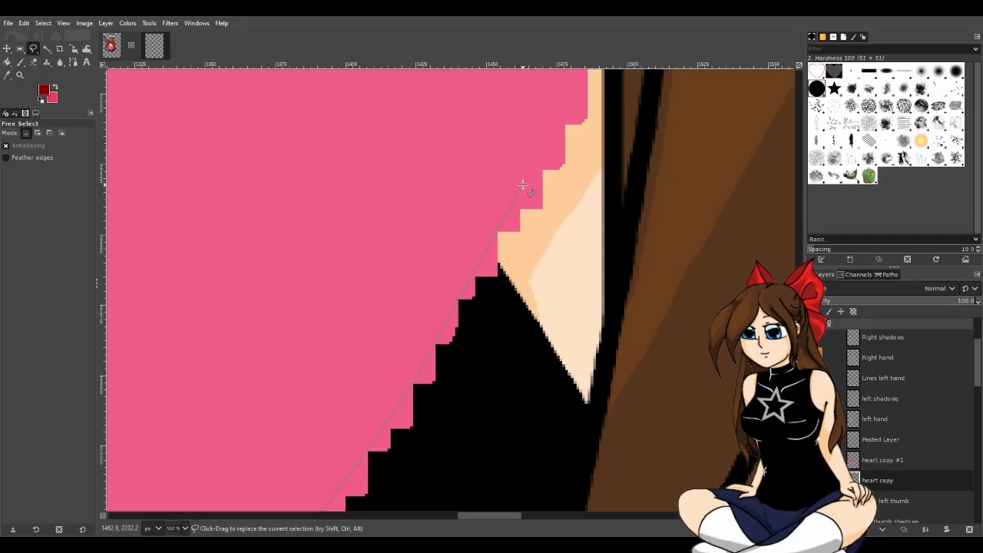
left_click(562, 111)
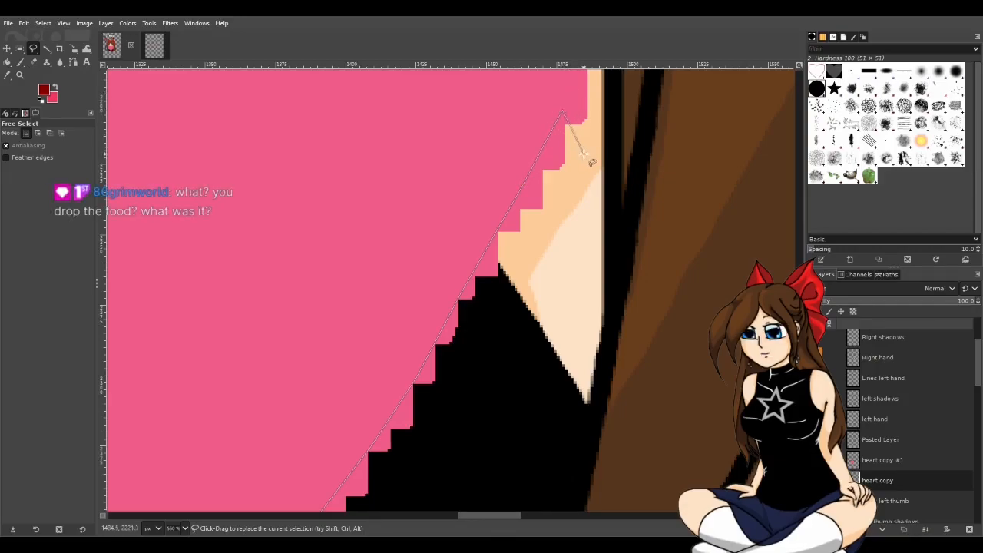
scroll(582, 154, "up", 5)
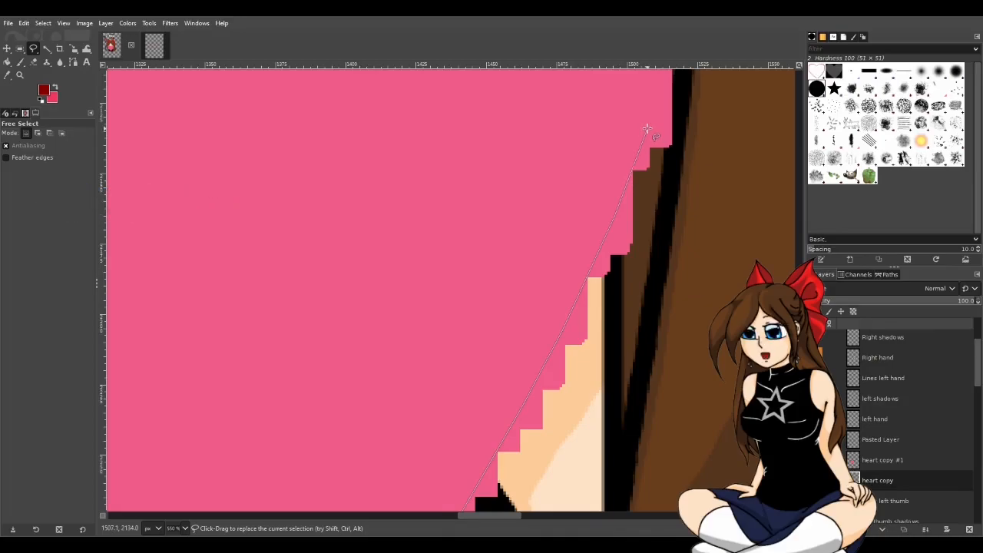
scroll(661, 146, "up", 3)
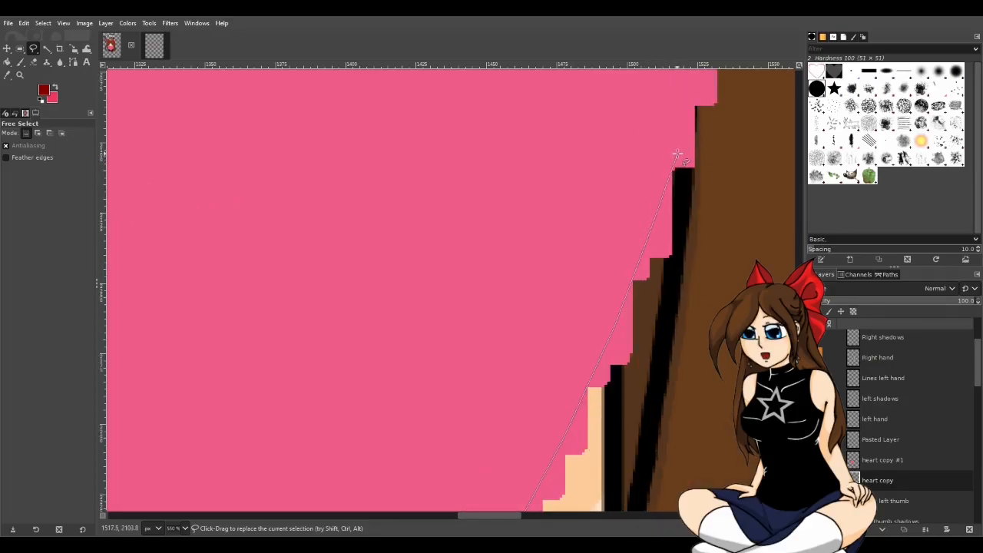
scroll(682, 154, "up", 3)
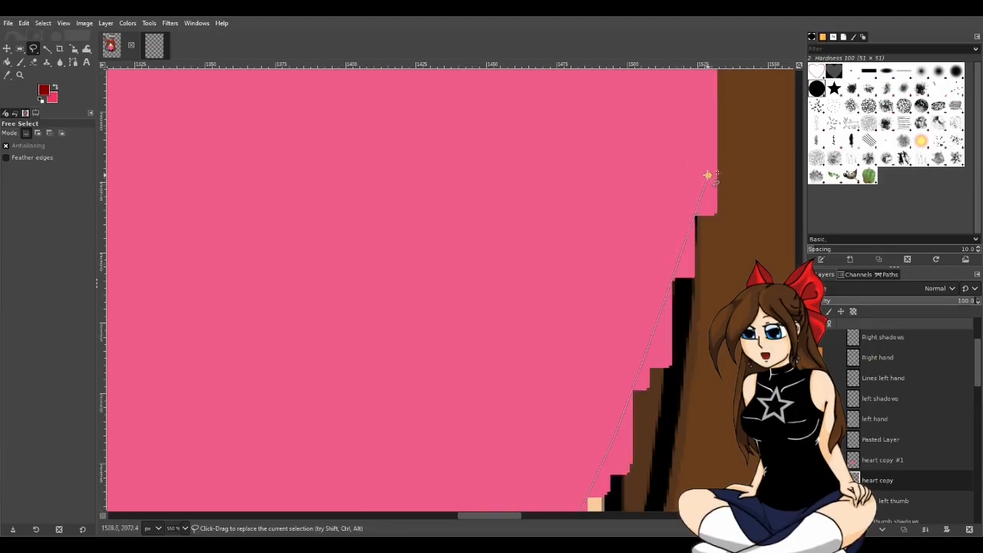
scroll(707, 177, "up", 6)
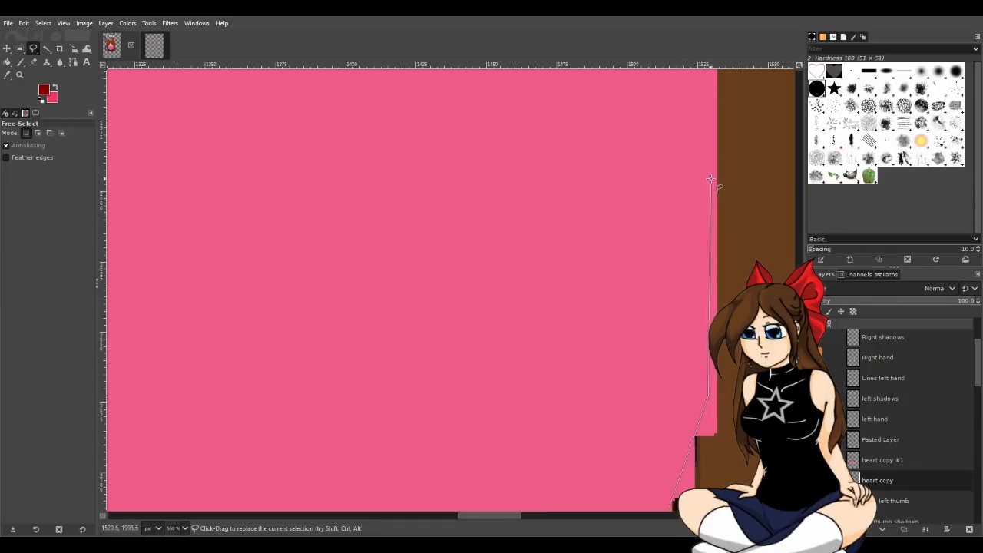
scroll(716, 284, "up", 6)
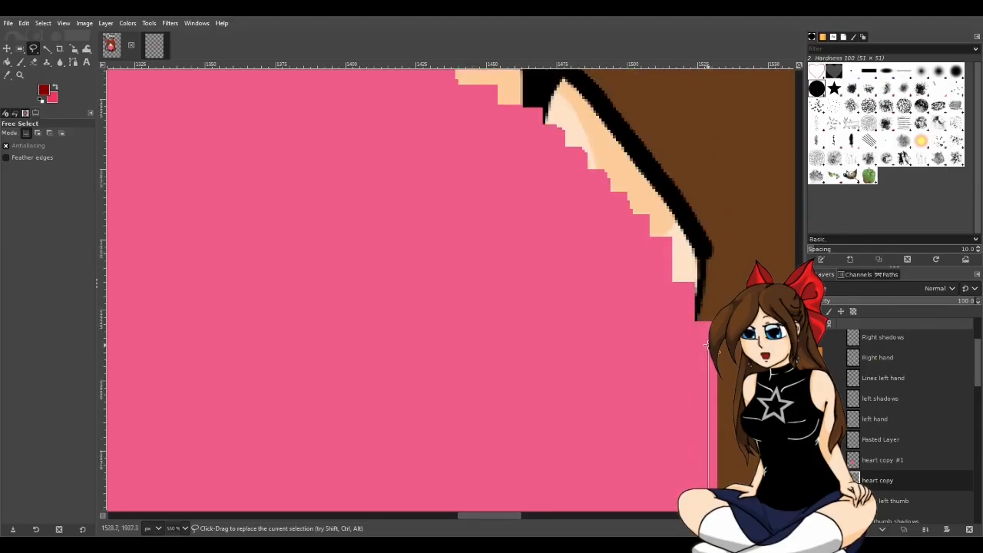
Step: Carry the Free Select outline around the outer curve of the heart's right lobe to the lobe's top
left_click(679, 301)
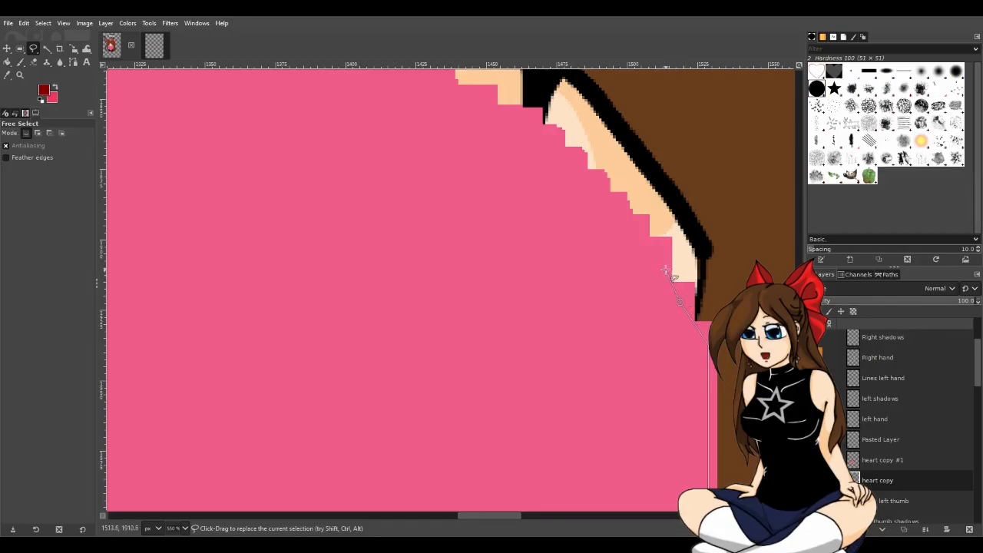
left_click(643, 232)
left_click(562, 150)
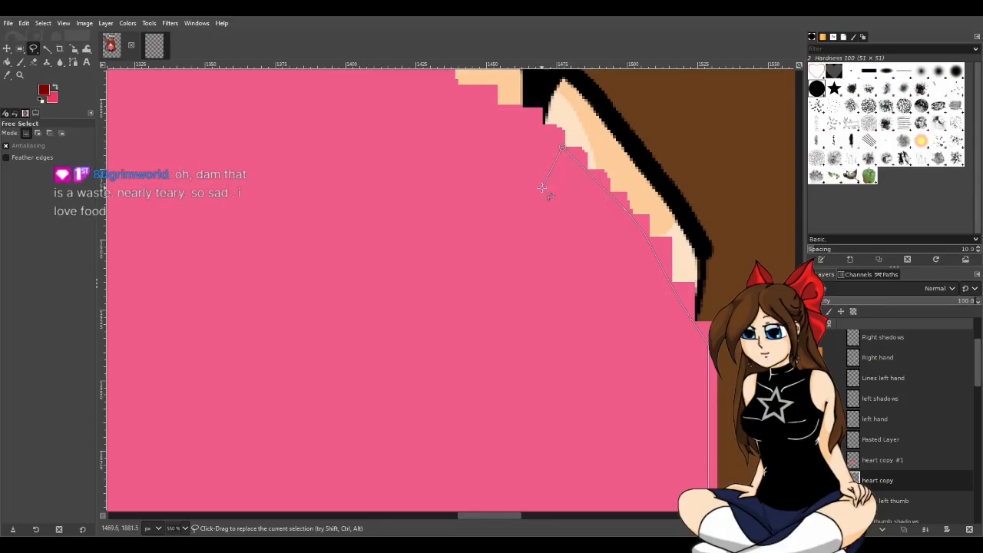
scroll(507, 239, "up", 3)
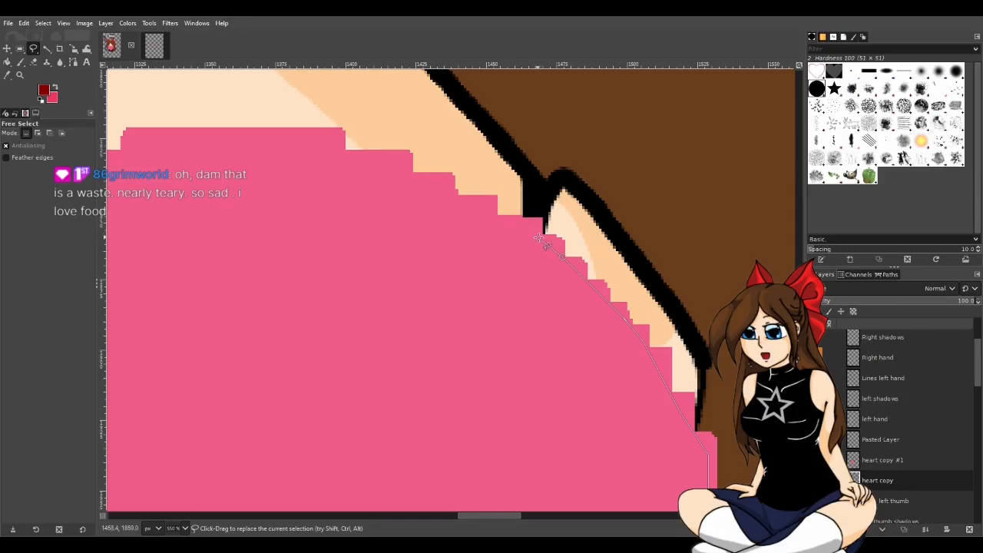
left_click(495, 217)
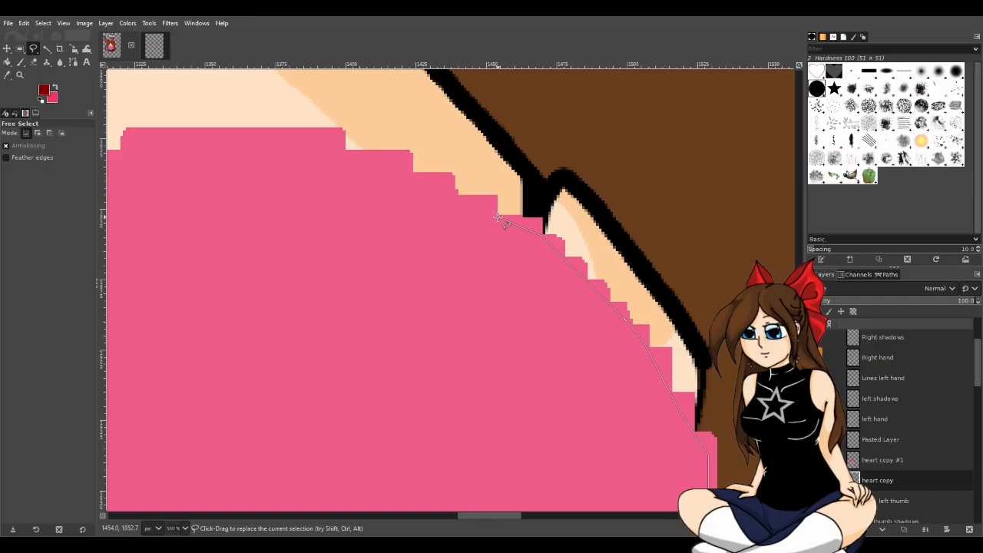
left_click(453, 193)
left_click(344, 150)
Step: Trace the outline from the top of the right lobe down its inner slope to the heart's center notch
left_click_drag(511, 516, 460, 506)
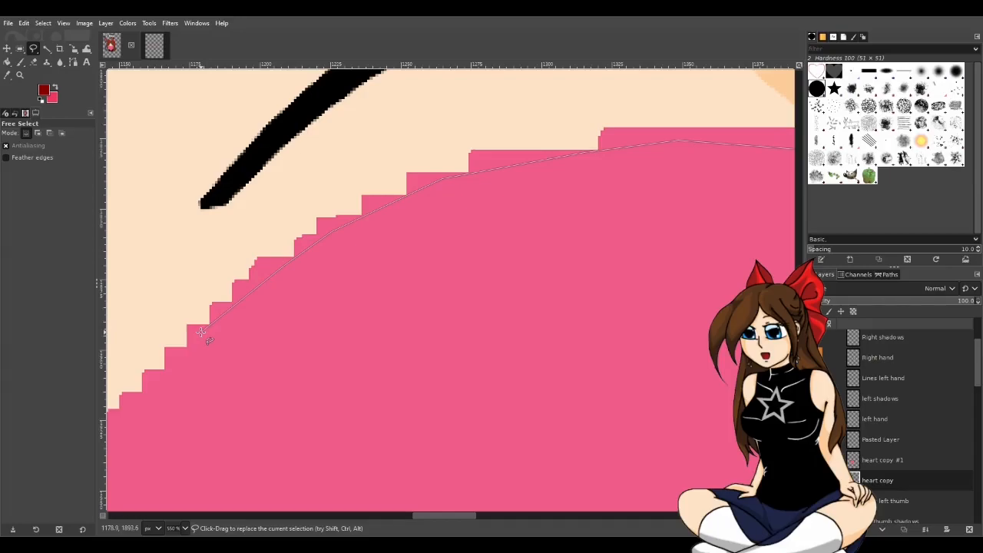
left_click(249, 283)
left_click(211, 328)
left_click_drag(456, 514, 425, 514)
scroll(438, 443, "down", 2)
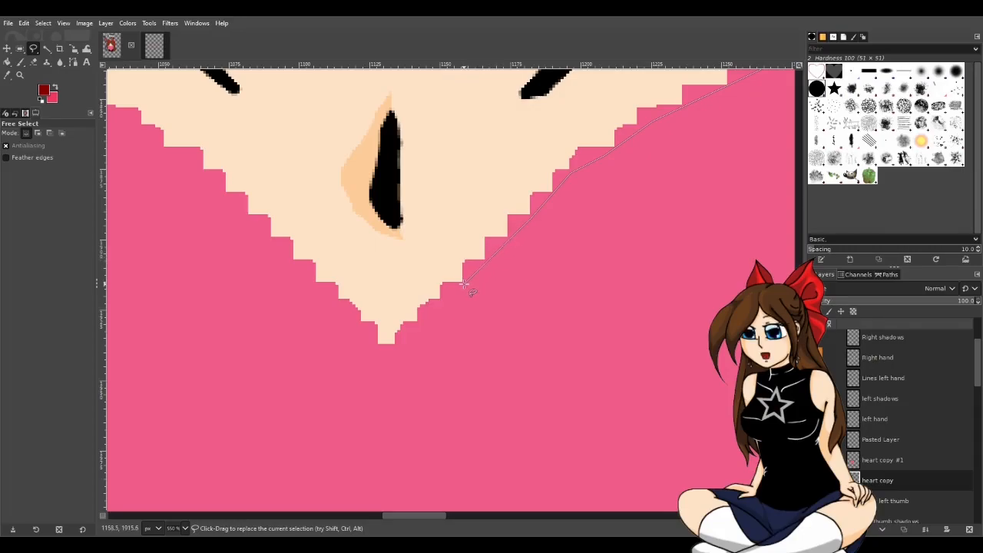
left_click(384, 353)
Step: Extend the outline from the center notch up the inner slope of the heart's left lobe
left_click_drag(439, 517, 410, 514)
scroll(376, 263, "up", 3)
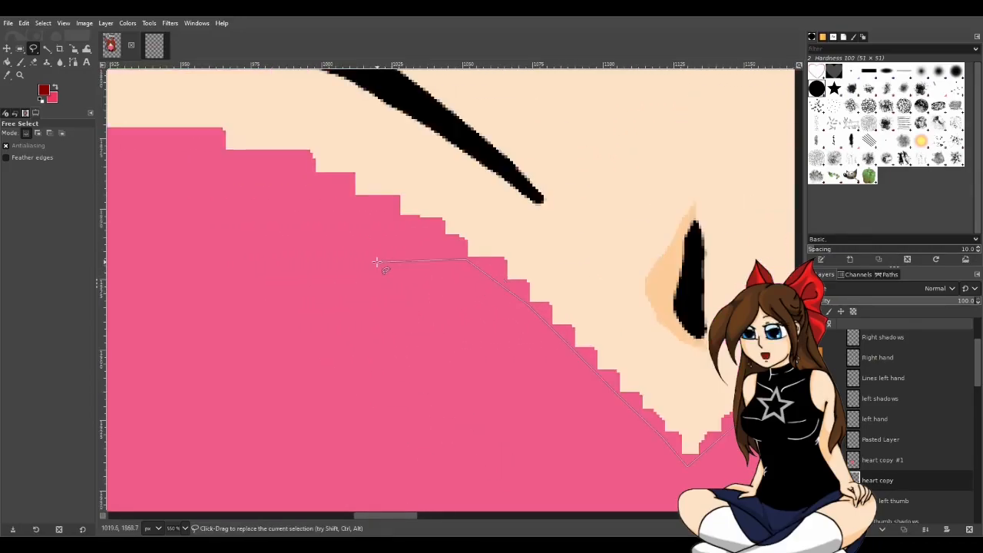
left_click(396, 218)
left_click(314, 178)
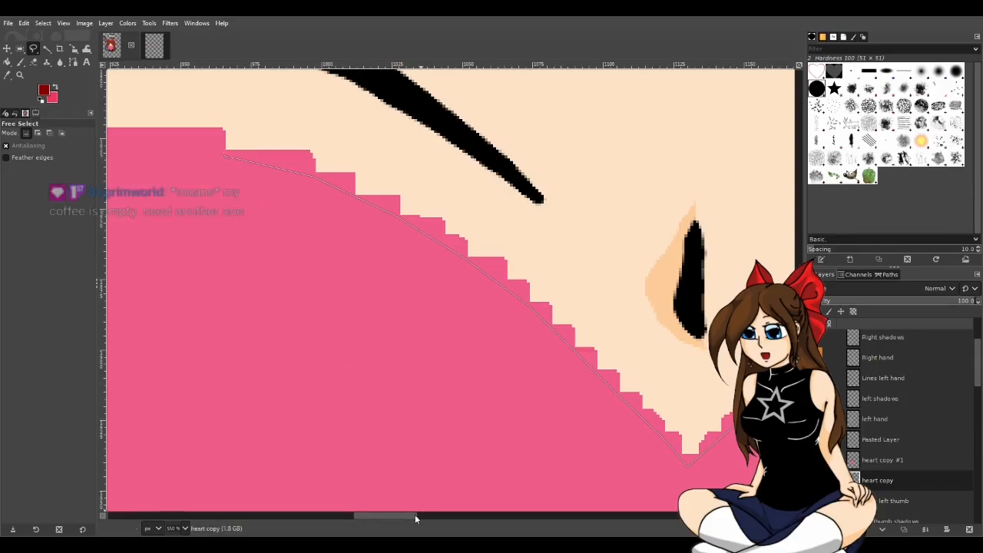
Step: Carry the Free Select outline over the top of the heart's left lobe to the start of its outer curve
left_click_drag(403, 516, 381, 515)
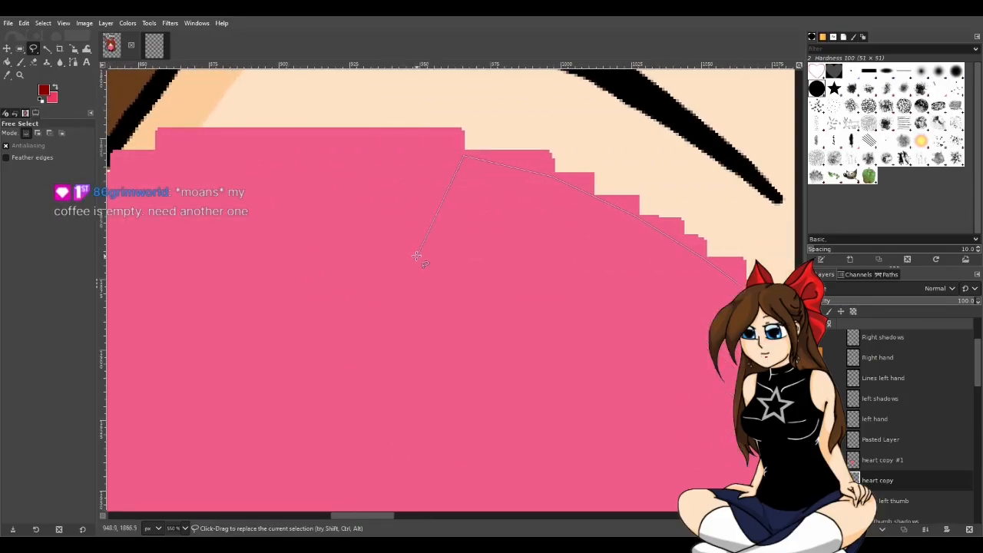
scroll(417, 284, "up", 3)
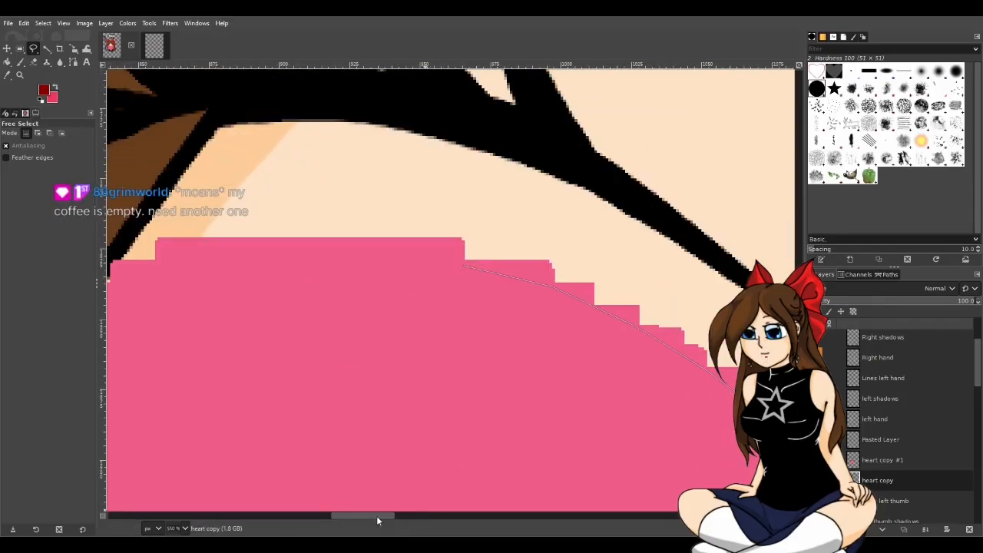
scroll(375, 507, "left", 4)
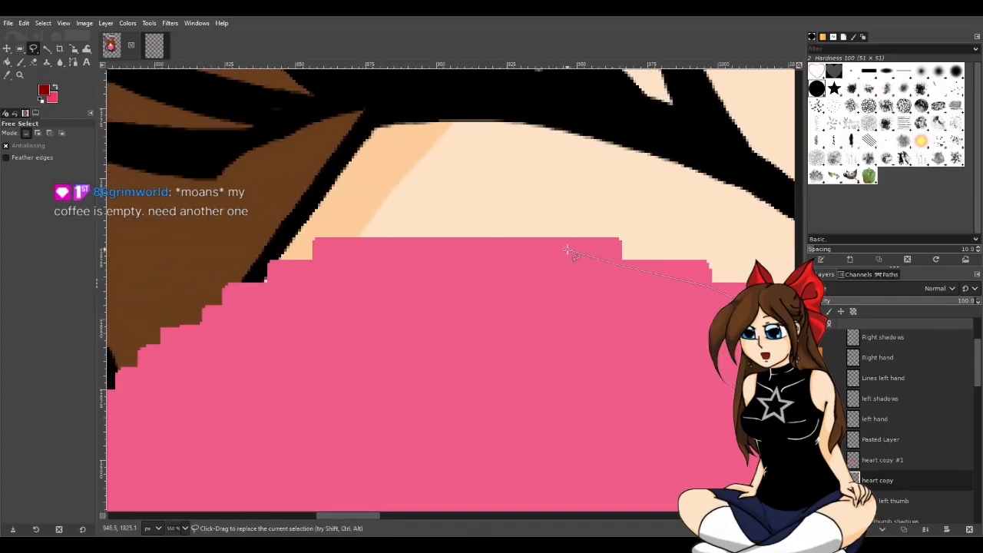
left_click(552, 252)
left_click(356, 251)
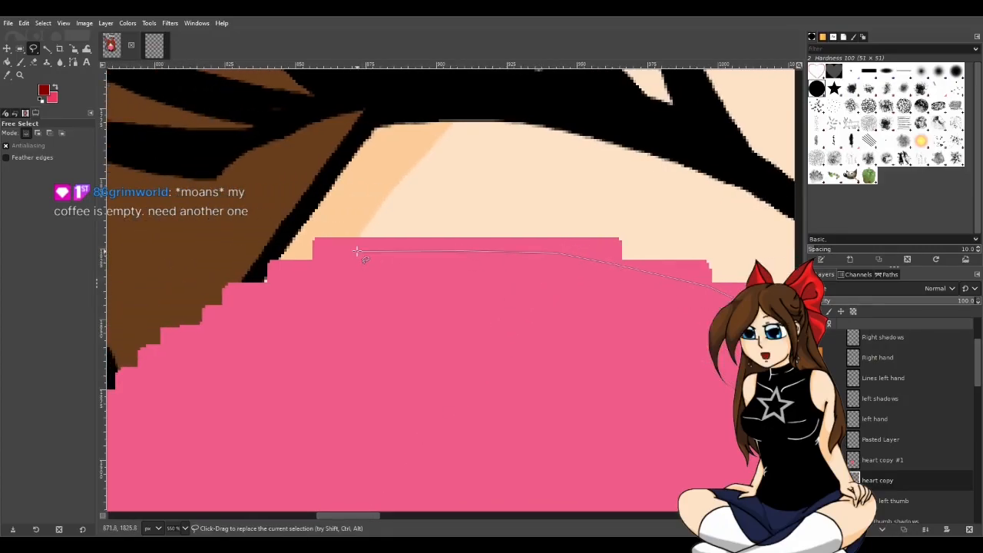
left_click(314, 262)
Step: Trace the outline down the outer curve of the heart's left lobe, just inside the jagged edge
left_click_drag(367, 516, 339, 516)
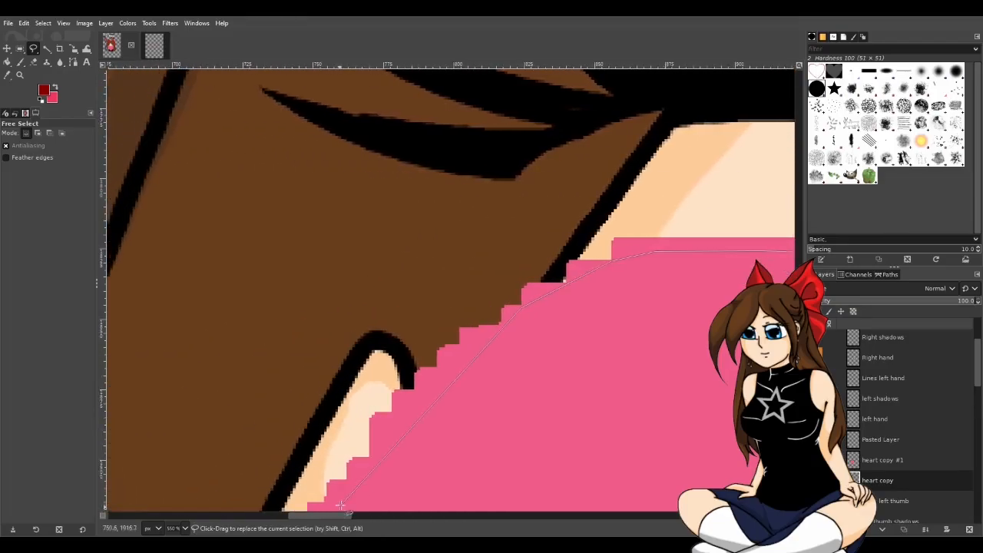
scroll(383, 450, "down", 1)
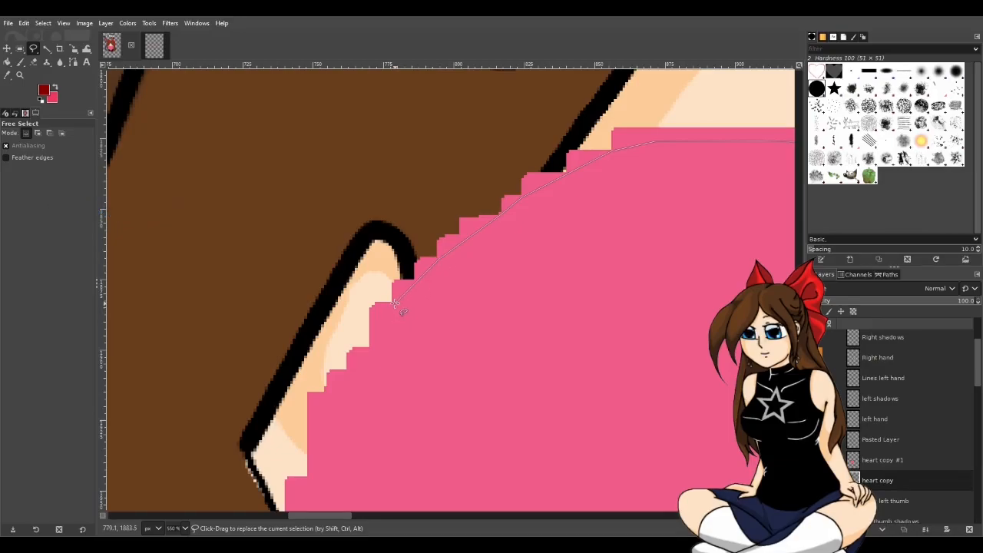
left_click(370, 347)
left_click(321, 407)
scroll(321, 407, "down", 3)
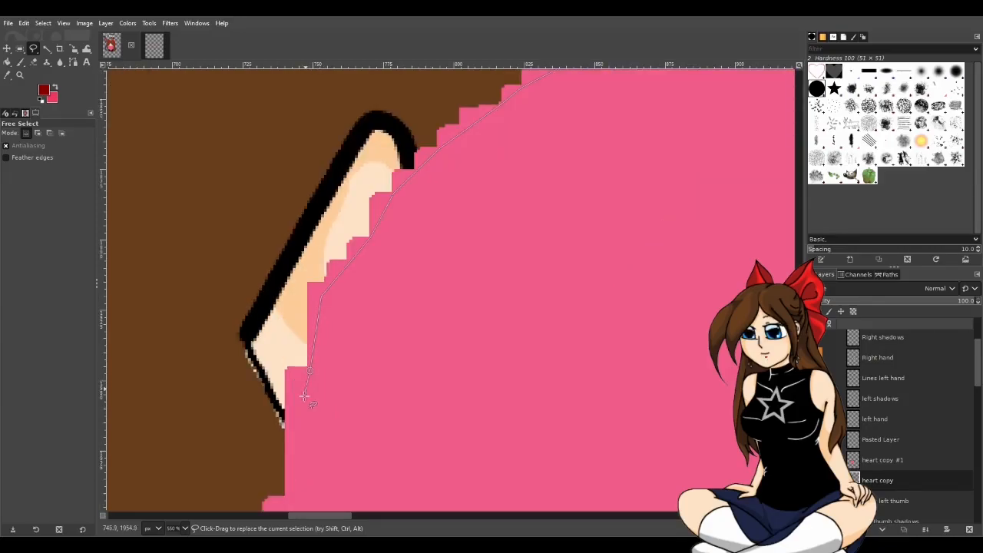
scroll(301, 407, "down", 3)
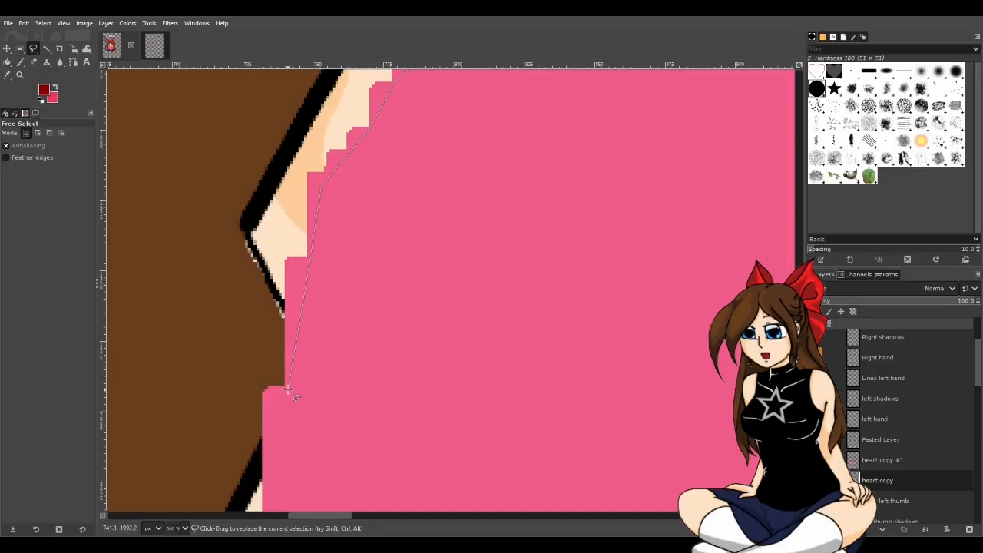
Step: Continue the outline down the heart's left side, around its widest point
left_click(287, 389)
scroll(287, 390, "down", 3)
scroll(284, 361, "down", 3)
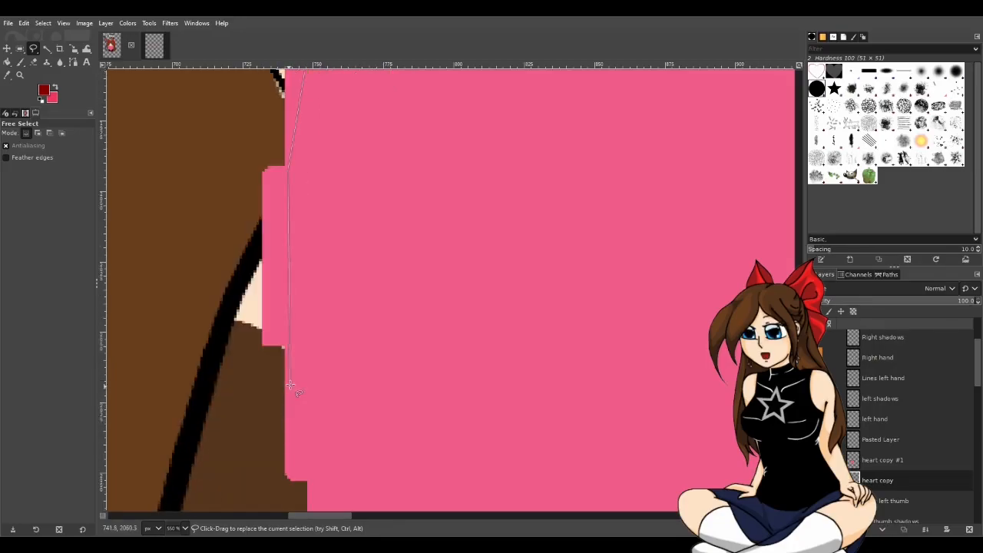
left_click(277, 234)
left_click(275, 307)
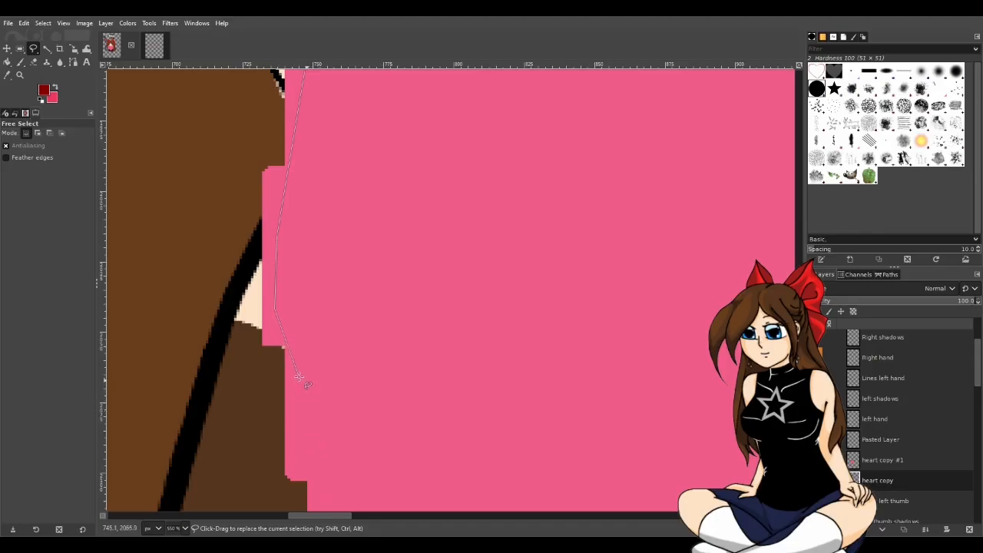
left_click(308, 479)
scroll(309, 478, "down", 3)
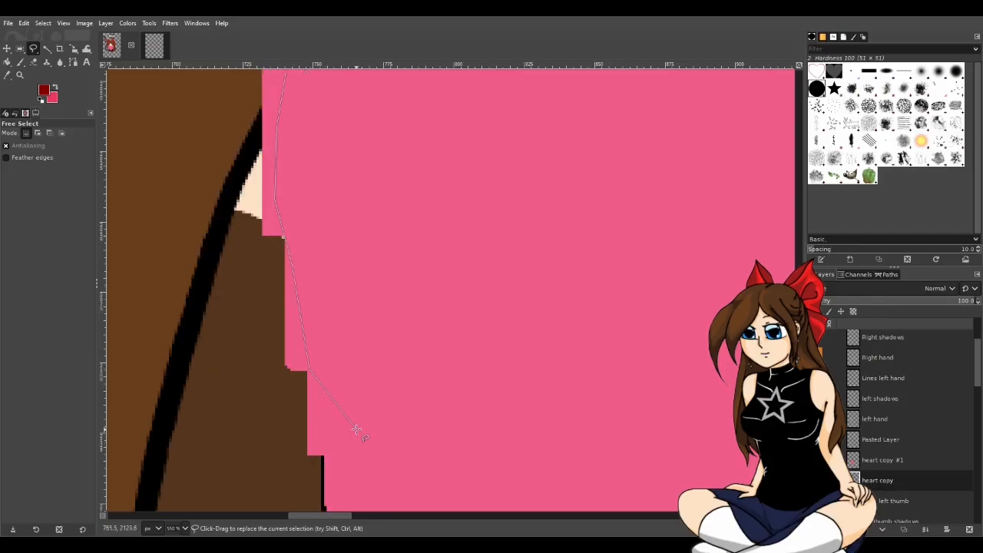
Step: Follow the heart's left edge with the outline where it begins to slope inward
scroll(353, 384, "down", 6)
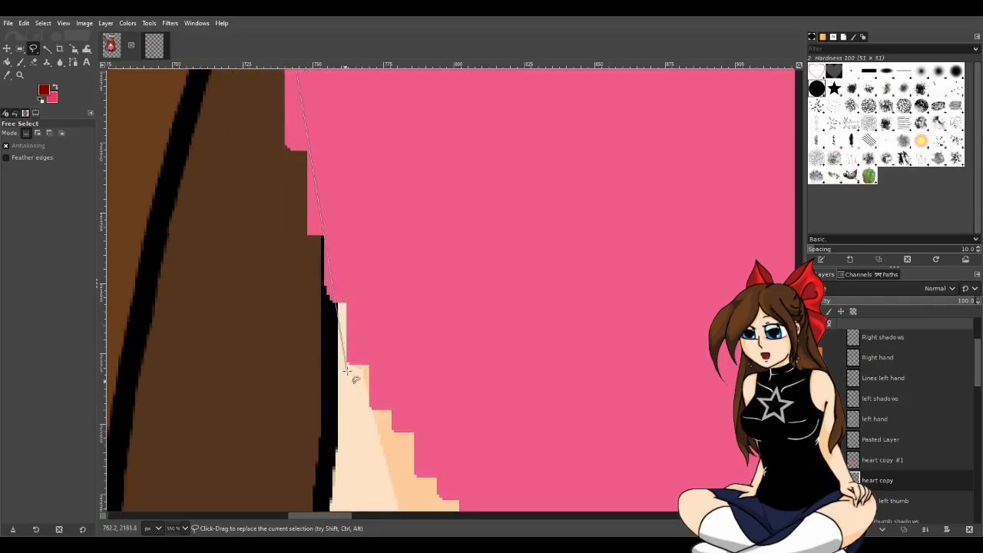
left_click(347, 306)
left_click(412, 432)
scroll(461, 499, "down", 3)
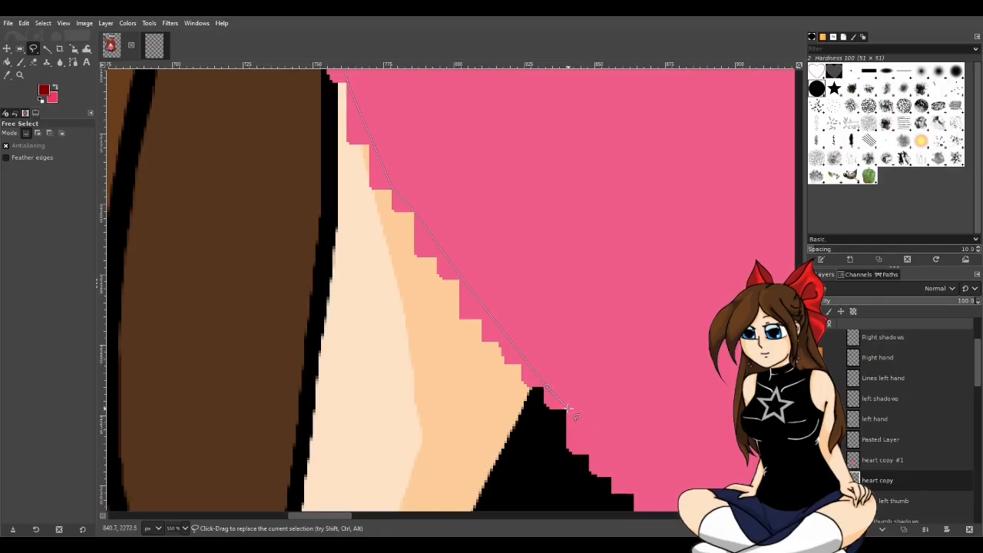
Step: Extend the outline along the stepped lower-left diagonal of the heart, over the black top
left_click_drag(345, 513, 379, 515)
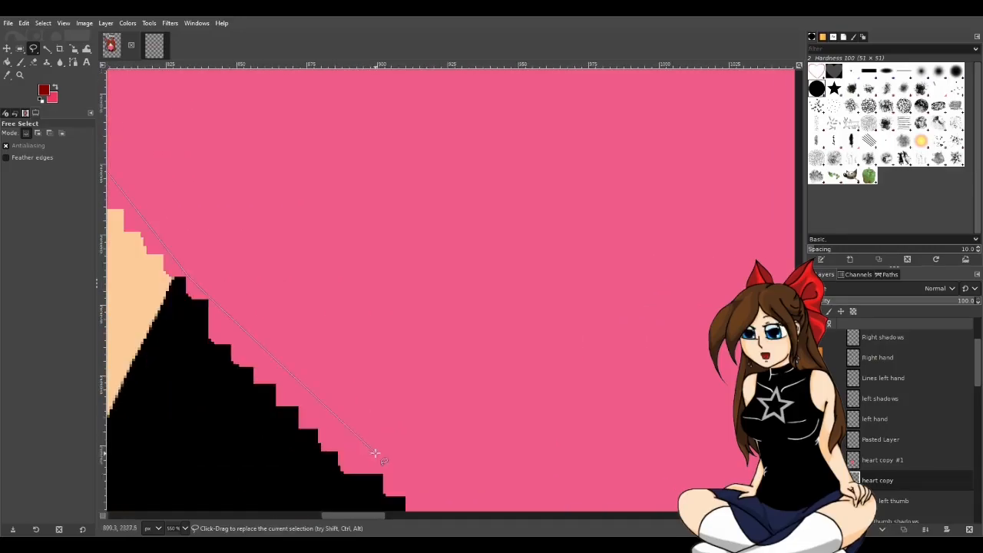
left_click(278, 386)
left_click(341, 452)
left_click(384, 474)
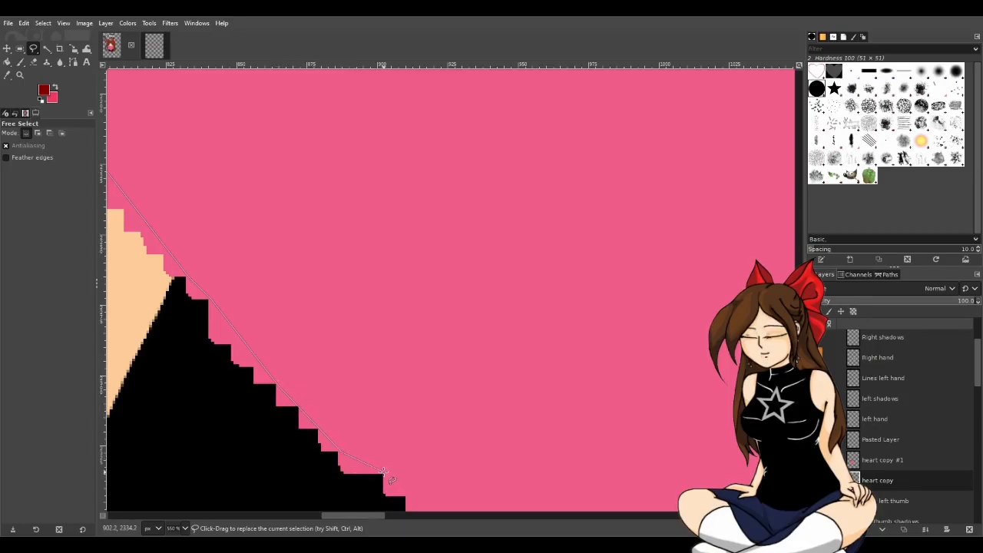
scroll(388, 474, "right", 1)
scroll(391, 473, "down", 2)
scroll(392, 474, "down", 2)
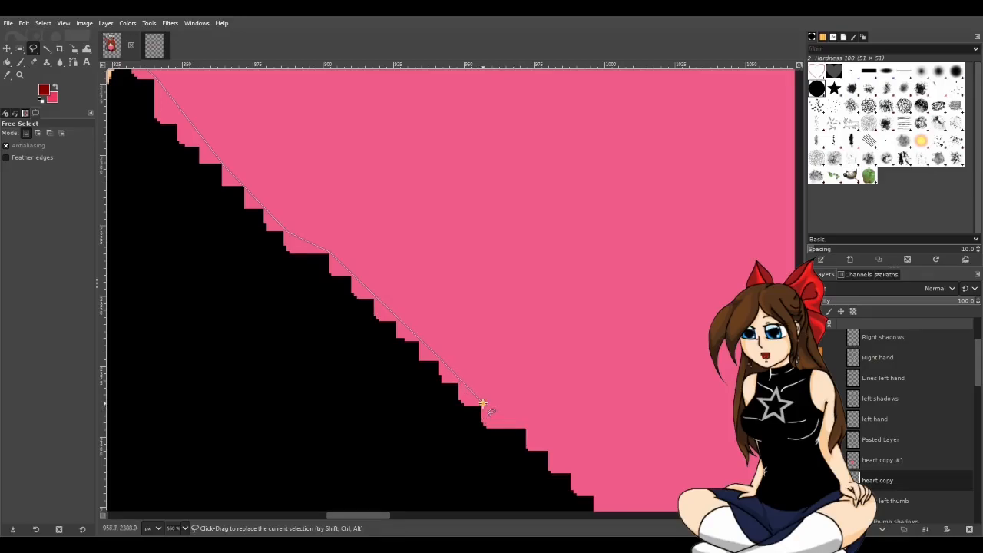
left_click(527, 428)
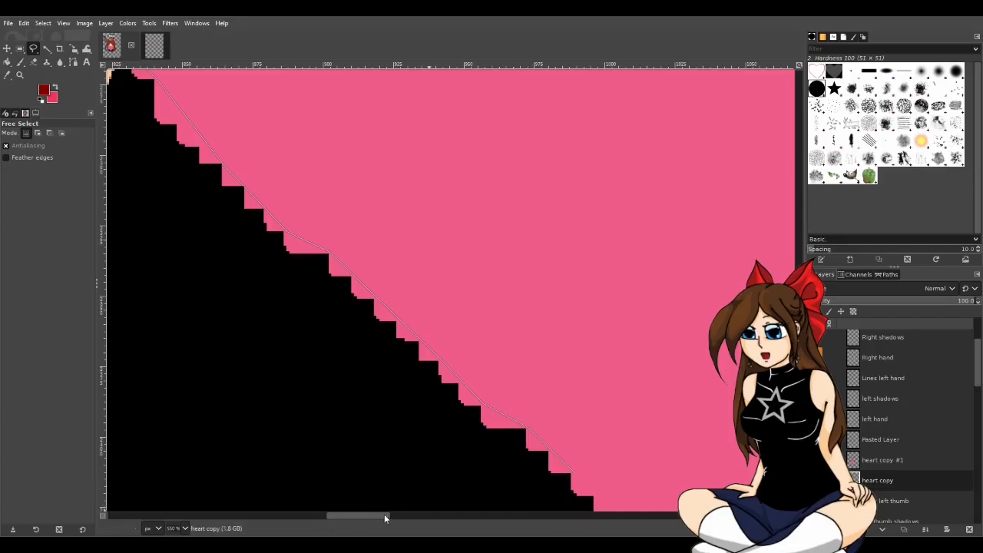
Step: Add more outline points down the lower-left diagonal toward the heart's tip
scroll(572, 469, "right", 3)
scroll(570, 465, "down", 3)
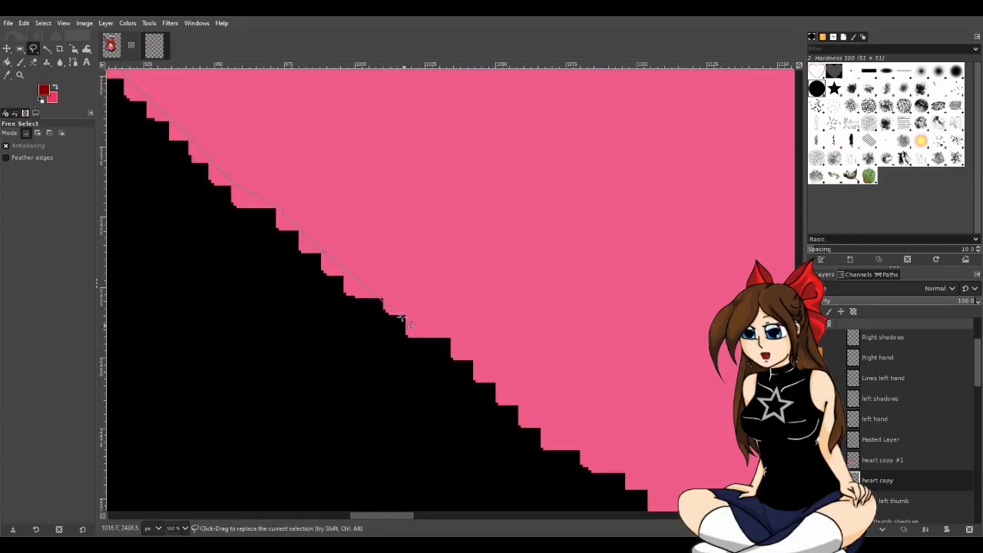
left_click(452, 336)
left_click(581, 449)
left_click(626, 470)
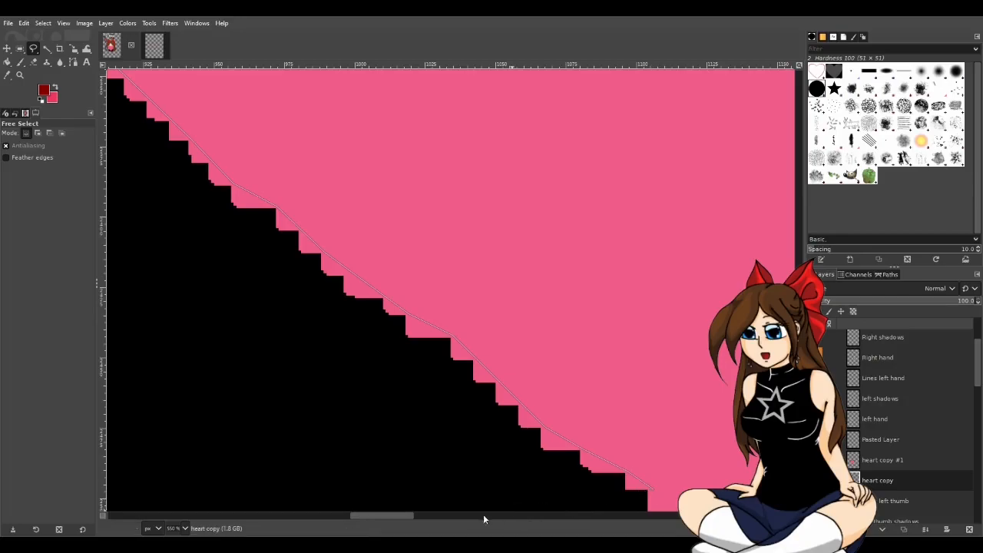
Step: Trace the last stretch to the heart's bottom tip and close the outline into a selection
left_click_drag(389, 515, 427, 512)
scroll(407, 430, "down", 5)
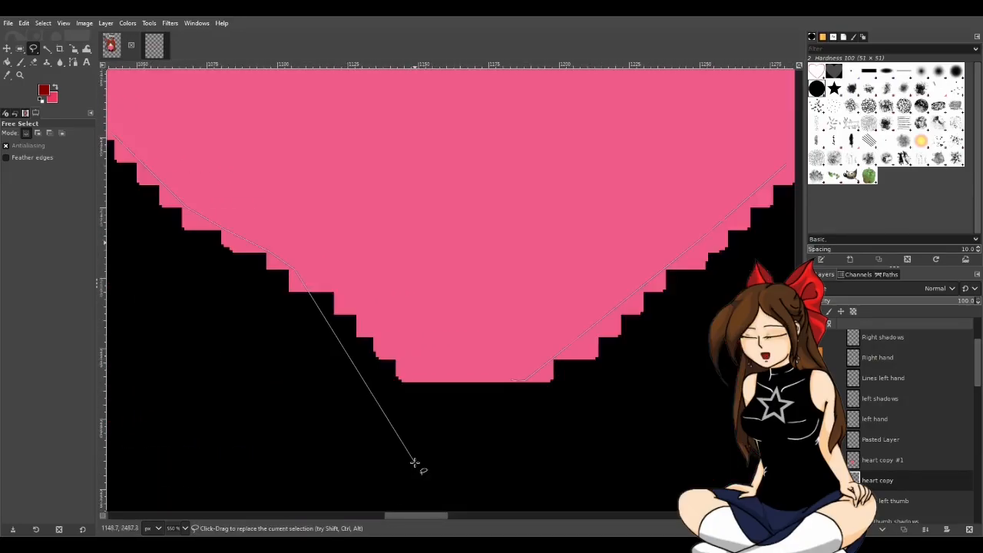
left_click(336, 291)
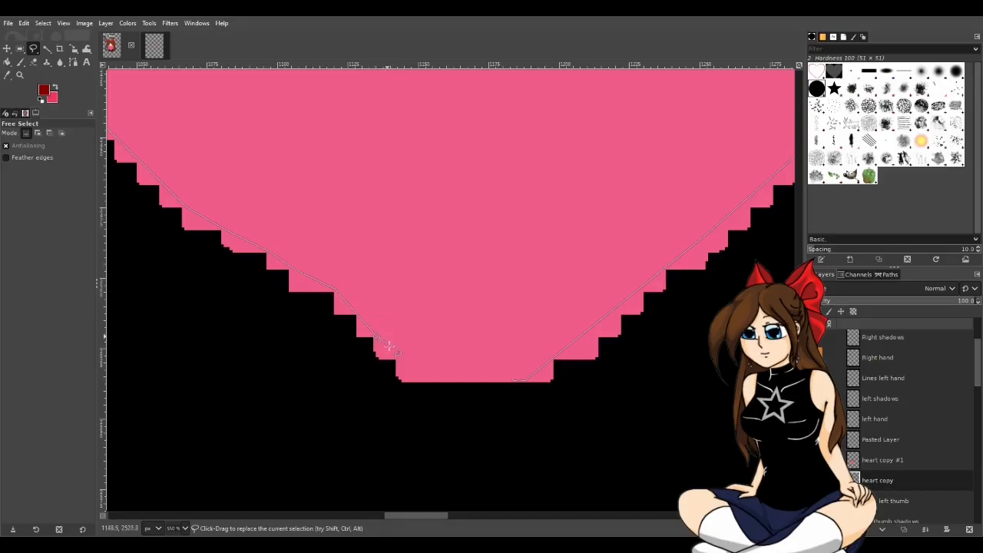
left_click(428, 381)
left_click(511, 380)
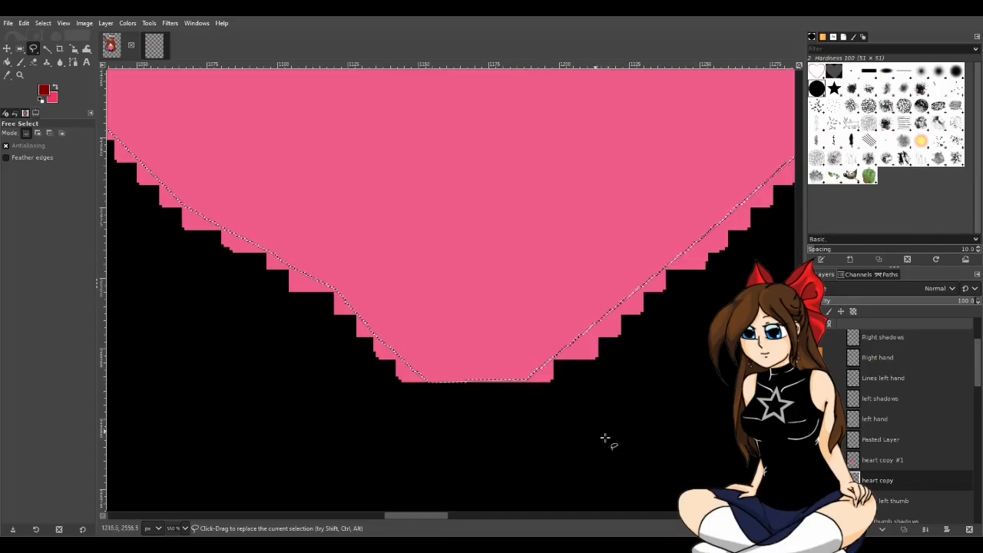
scroll(538, 397, "down", 5)
scroll(550, 404, "down", 4)
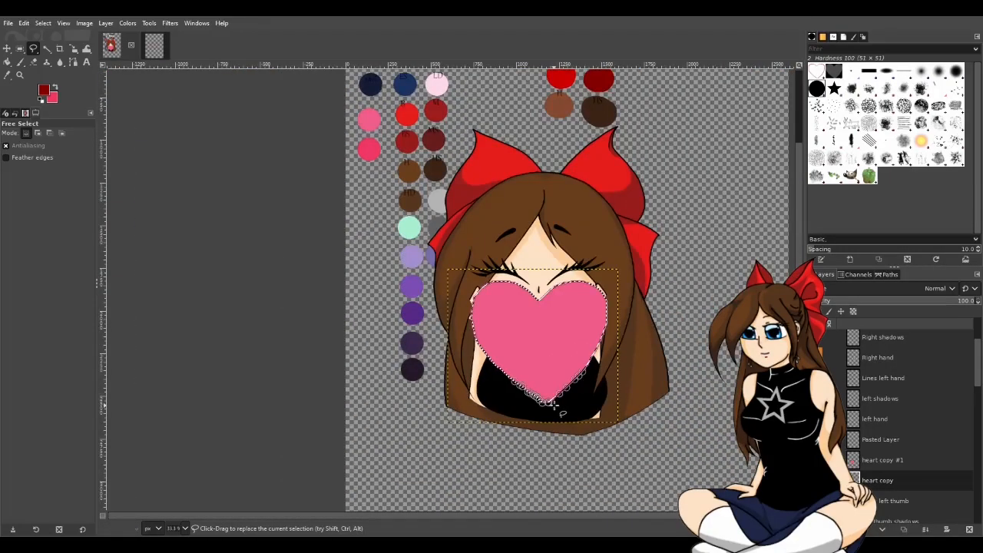
scroll(579, 415, "up", 1)
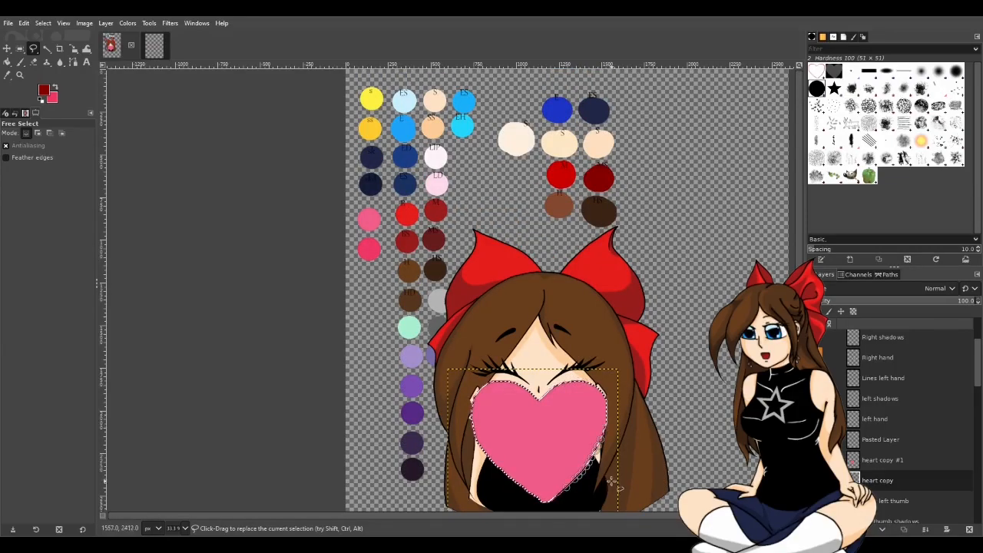
scroll(609, 484, "up", 3)
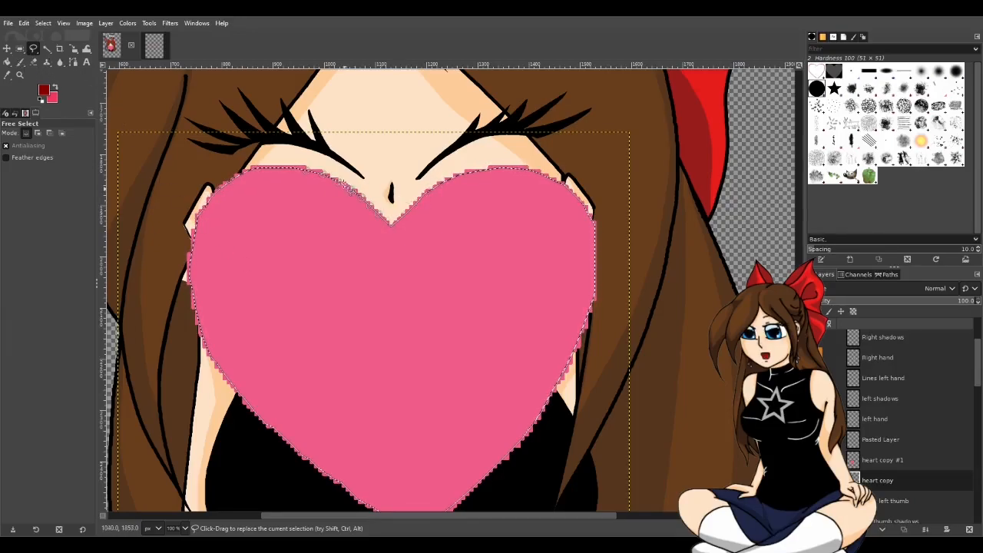
Step: Try erasing the heart inside the selection with a size 351 eraser, and undo the erasure
left_click(33, 61)
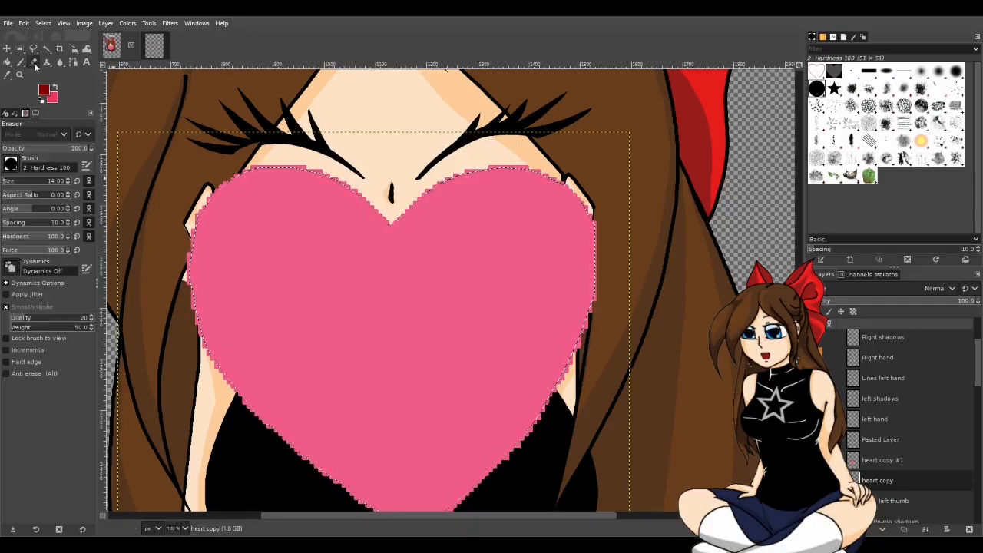
left_click(38, 181)
left_click(309, 234)
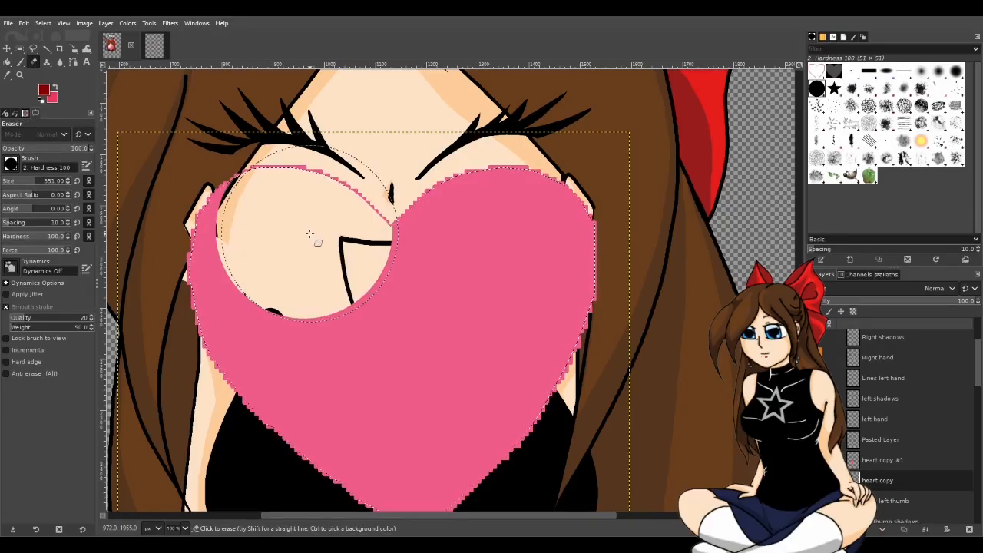
key("ctrl+z")
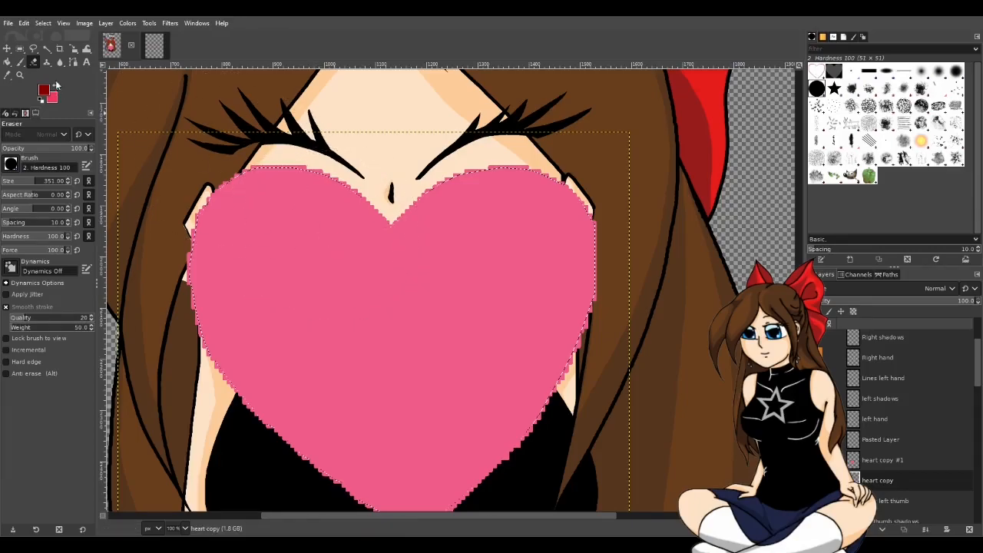
Step: Try selecting the whole pink heart with Fuzzy Select, and clear the selection
left_click(47, 48)
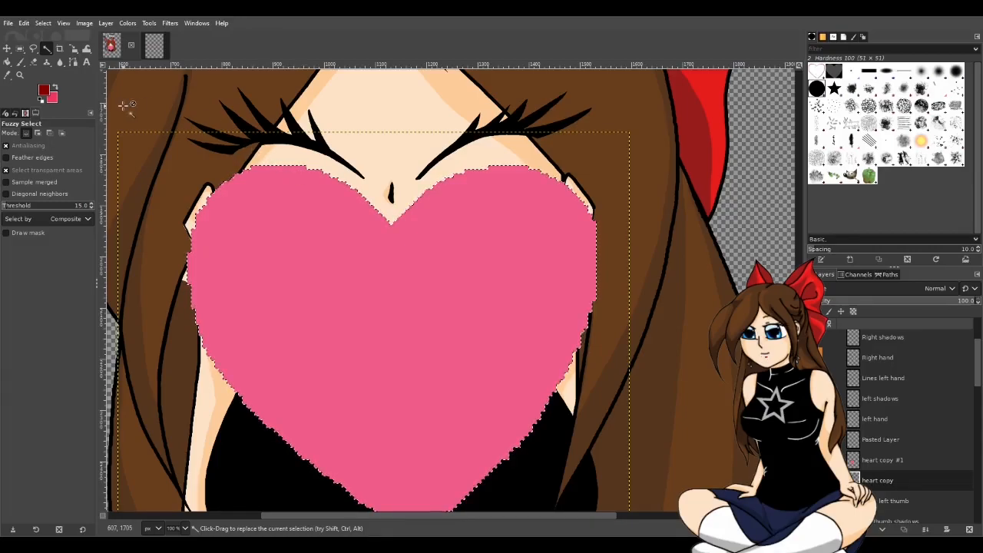
left_click(34, 49)
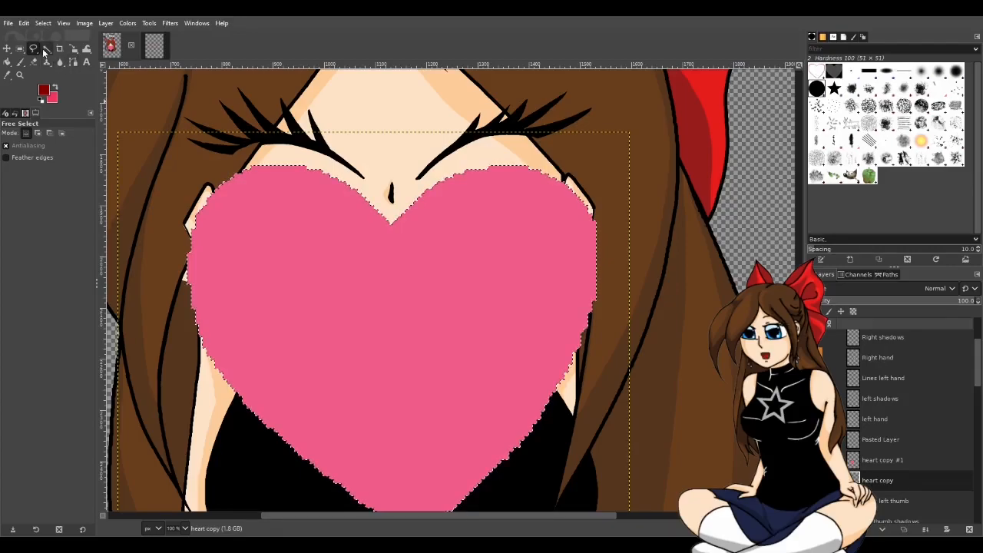
left_click(46, 48)
scroll(192, 165, "down", 3)
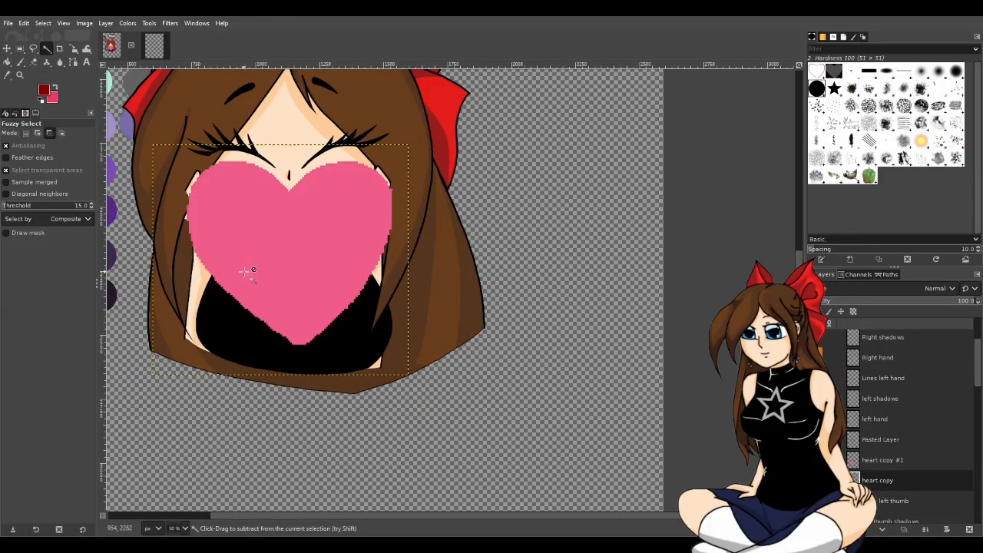
scroll(247, 269, "up", 3)
scroll(234, 256, "up", 1)
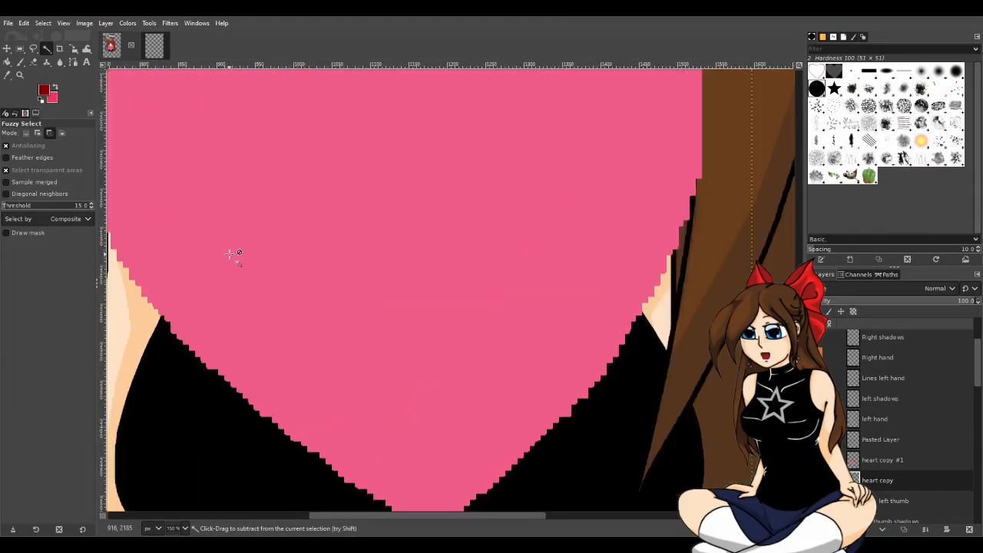
Step: Start a new Free Select outline at the pink heart's bottom tip and trace it up the right edge
left_click(33, 49)
scroll(439, 367, "down", 3)
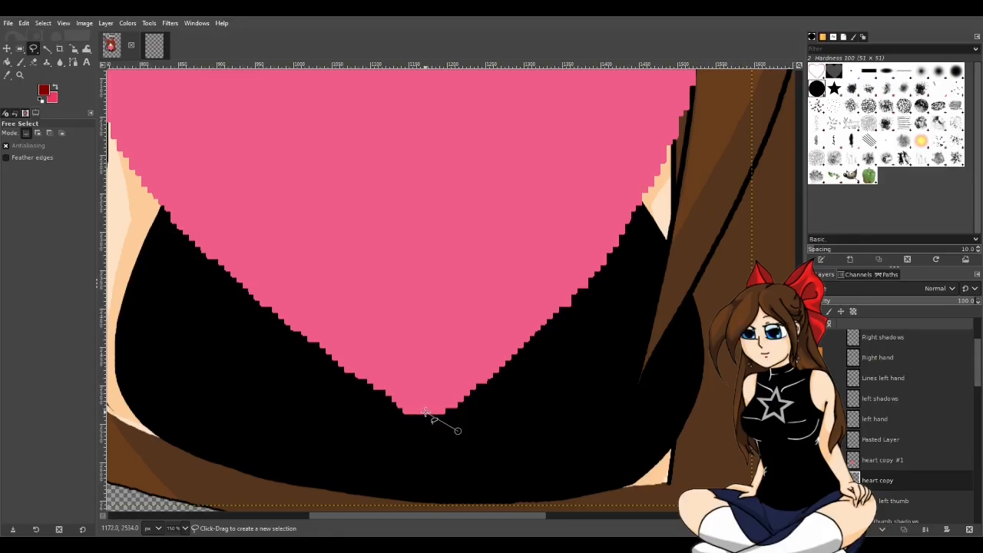
left_click(426, 412)
scroll(688, 203, "up", 10)
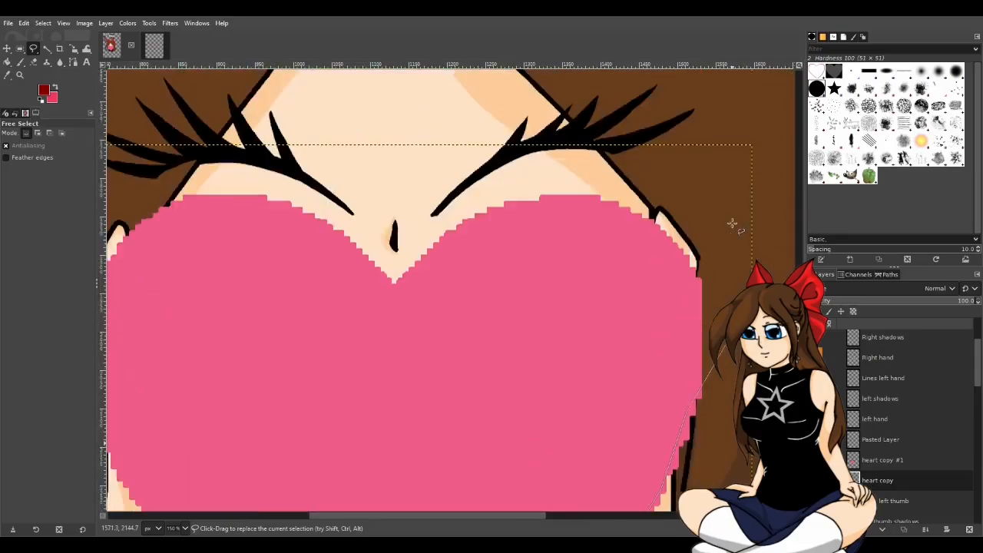
left_click(700, 364)
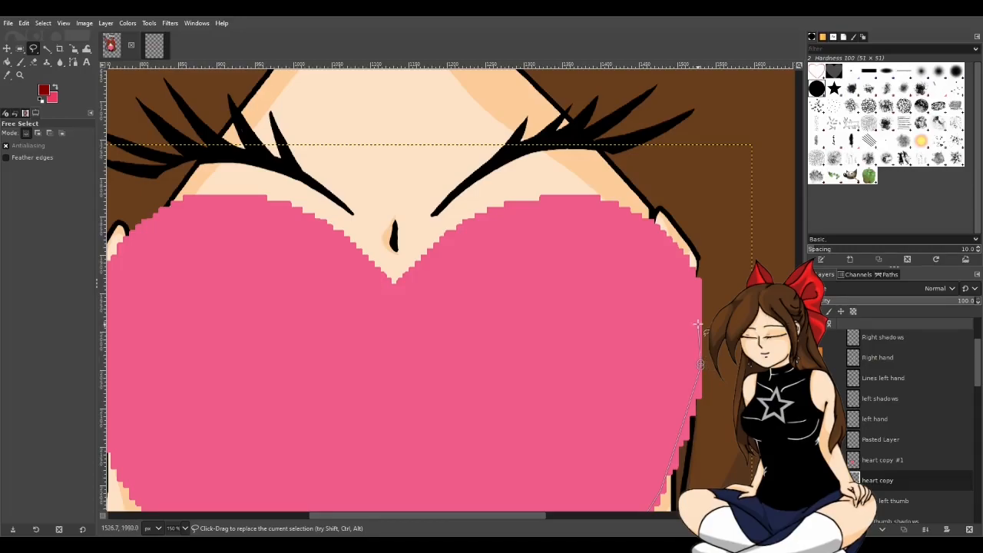
left_click(699, 310)
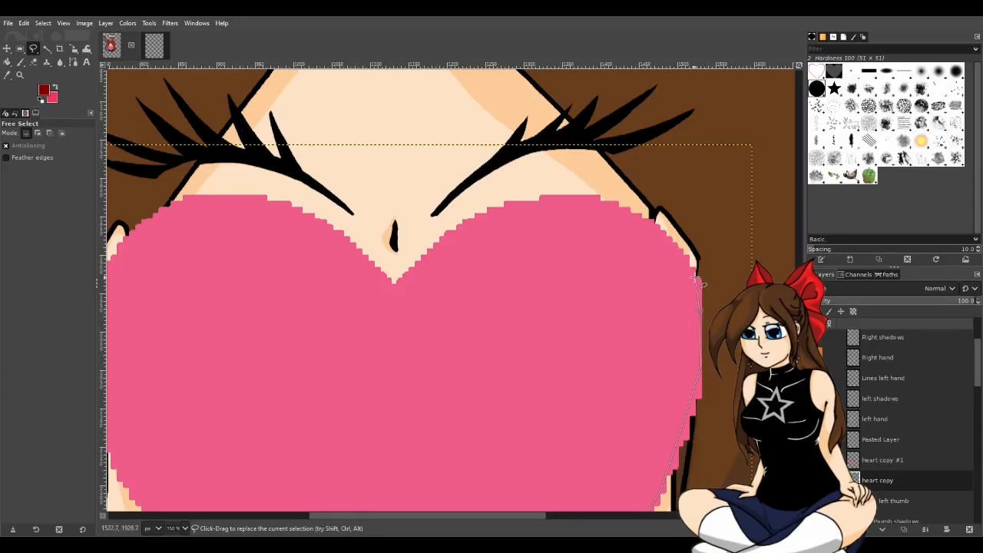
Step: Continue the outline around the heart's upper-right lobe and down to the centre notch
left_click(662, 237)
scroll(396, 284, "up", 3)
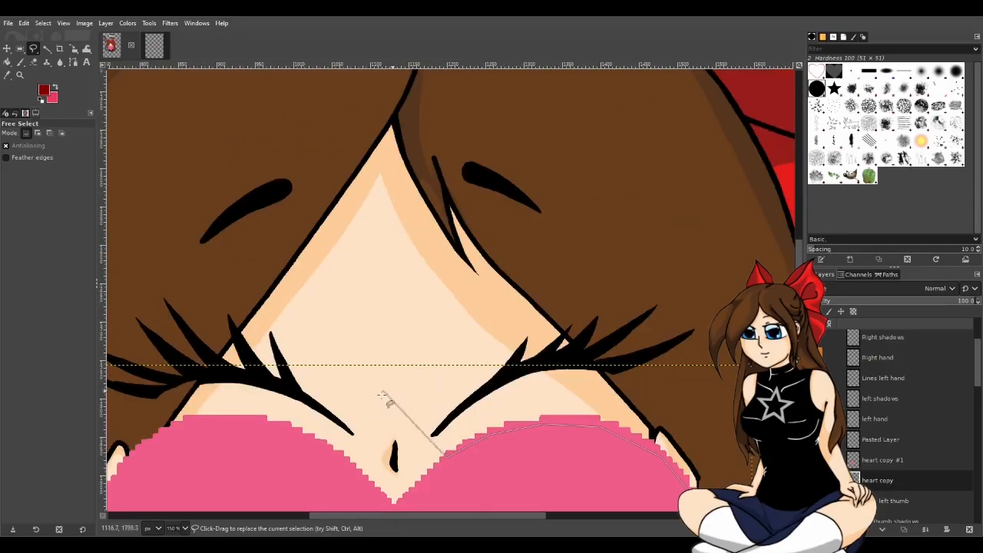
scroll(396, 491, "up", 5)
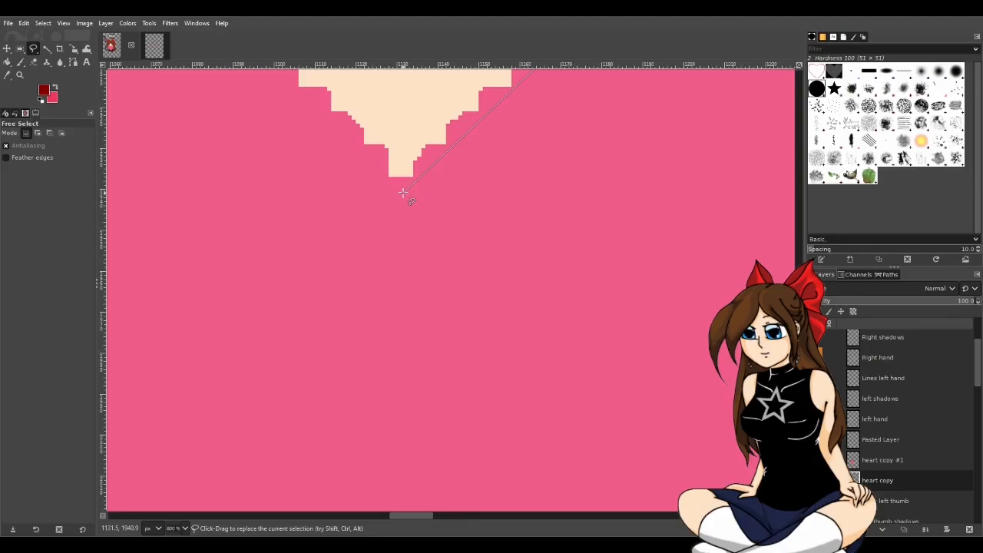
scroll(402, 193, "down", 2)
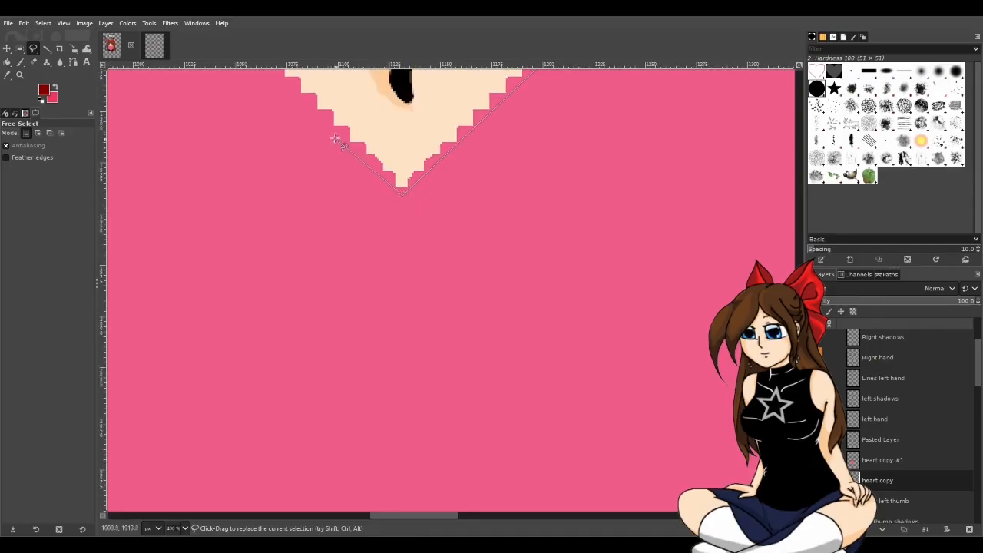
Step: Trace the outline from the centre notch up and over the heart's upper-left lobe
left_click(278, 83)
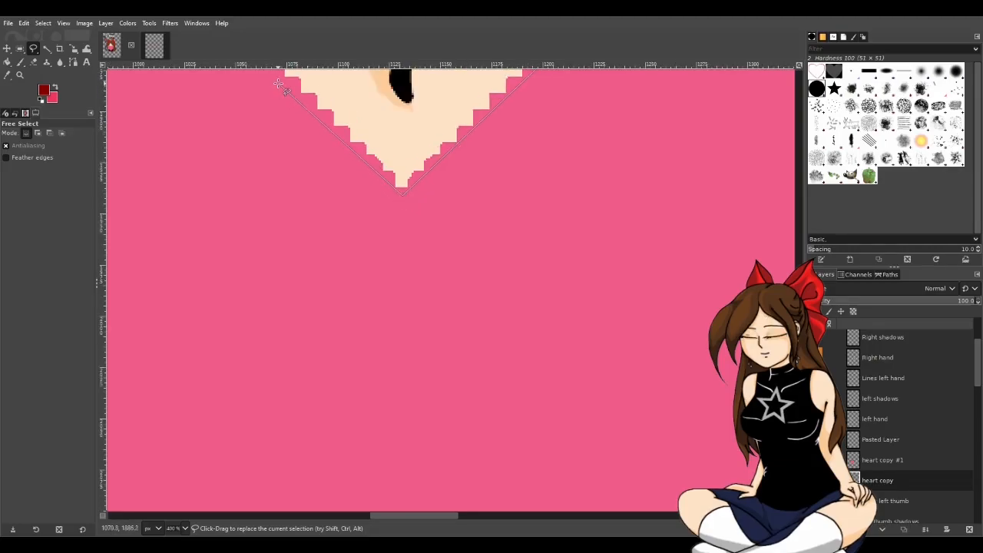
scroll(281, 123, "down", 1)
scroll(281, 125, "down", 1)
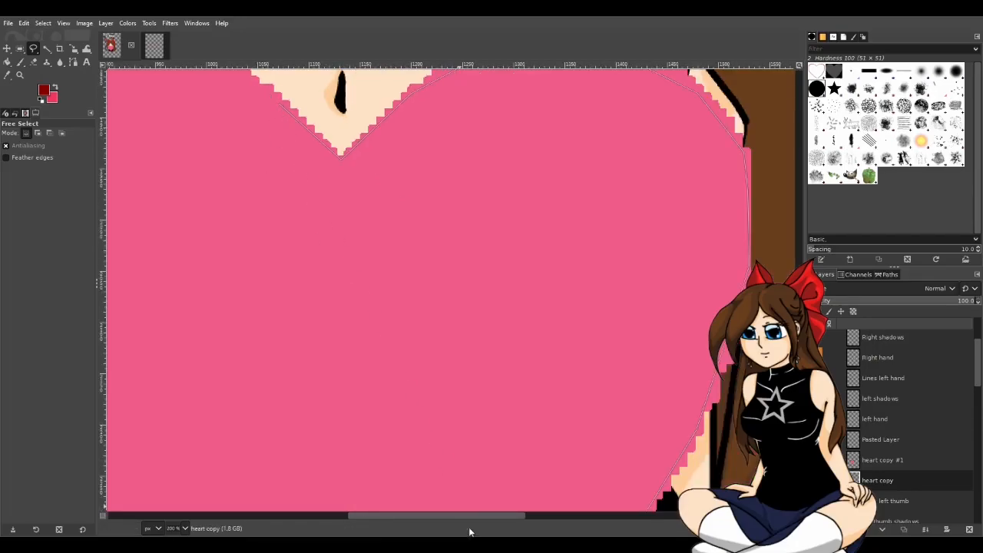
left_click_drag(476, 514, 412, 500)
scroll(439, 253, "up", 5)
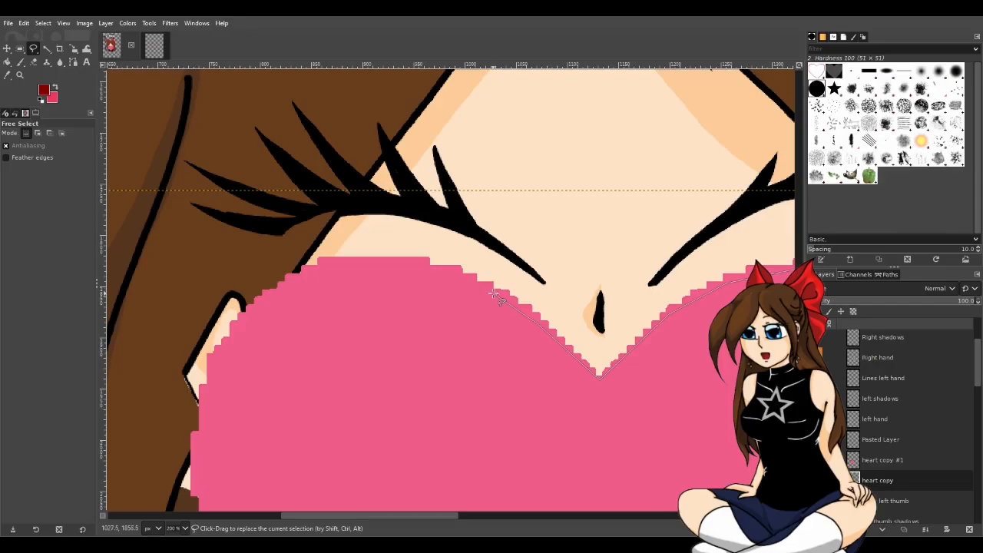
left_click(500, 299)
left_click(325, 264)
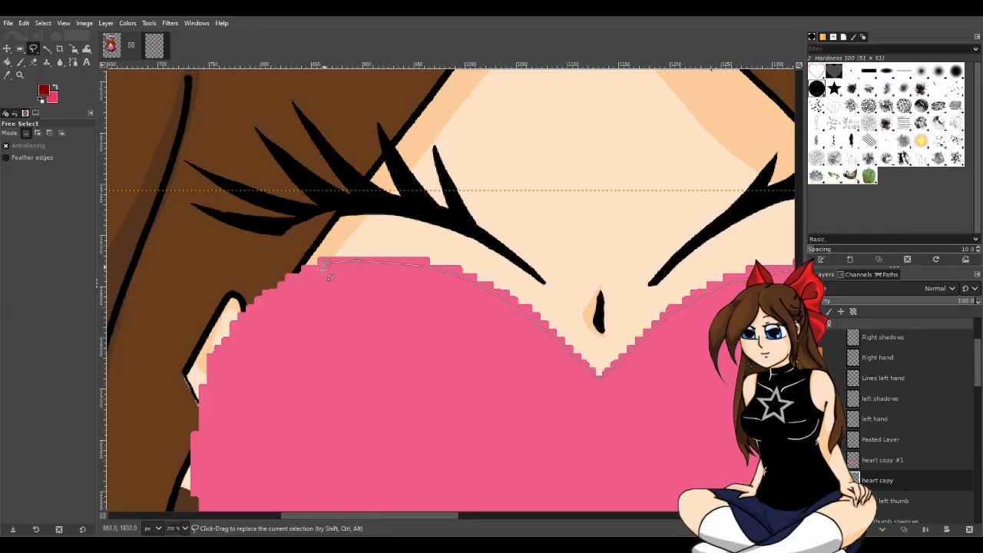
left_click(265, 298)
Step: Carry the outline down the heart's left side, keeping just inside the jagged edge
scroll(222, 361, "down", 3)
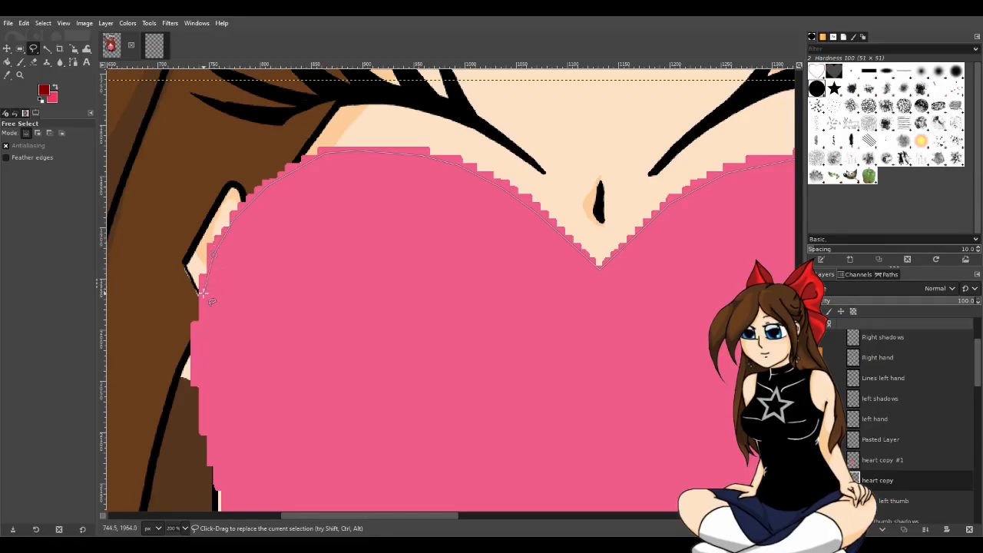
left_click(196, 339)
left_click(195, 364)
scroll(214, 465, "down", 3)
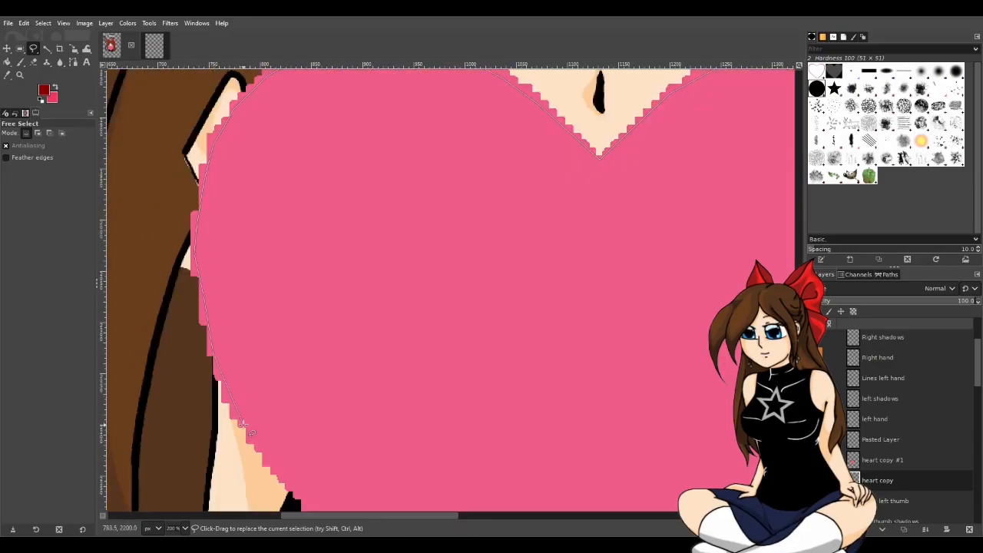
Step: Trace the outline along the heart's lower-left diagonal toward its starting point at the bottom tip
scroll(246, 434, "down", 3)
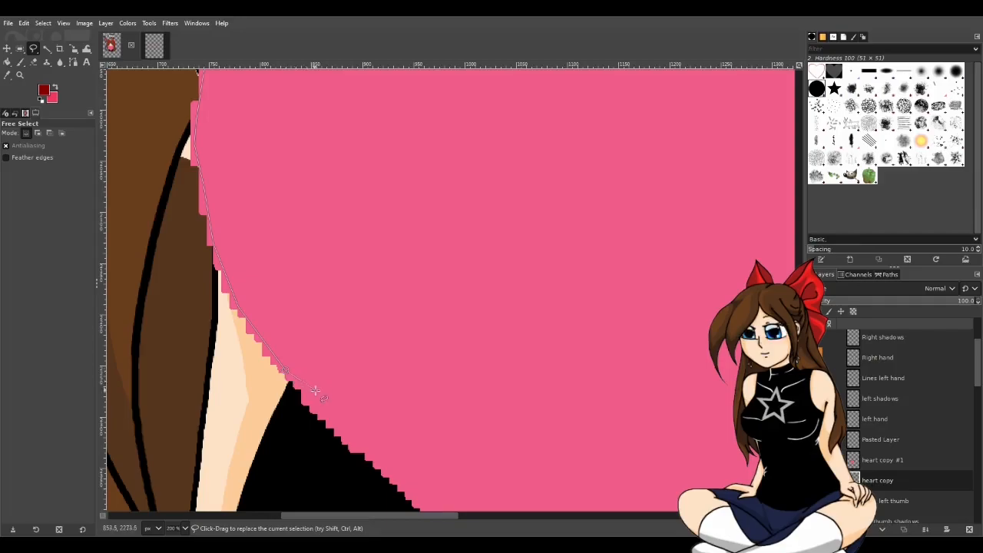
scroll(322, 376, "down", 3)
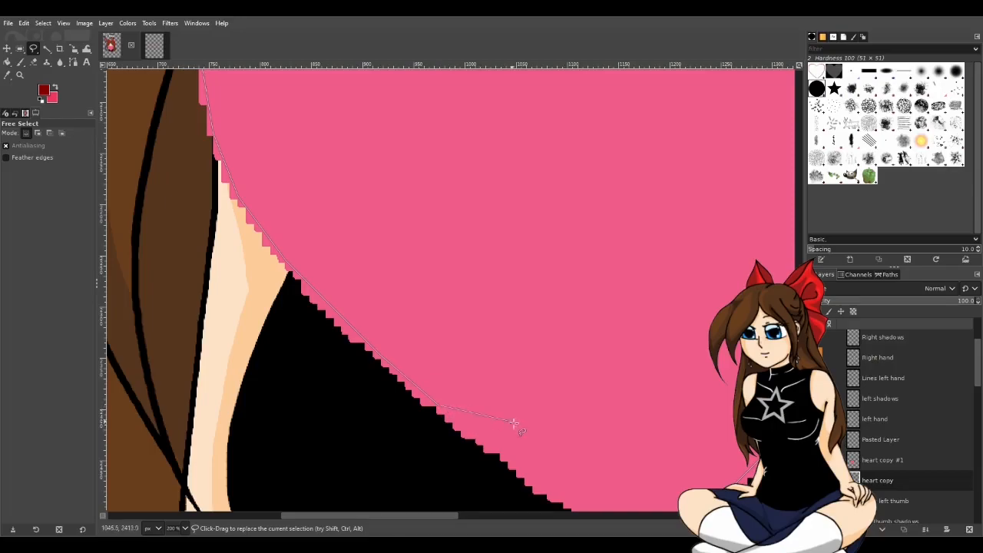
scroll(514, 422, "down", 3)
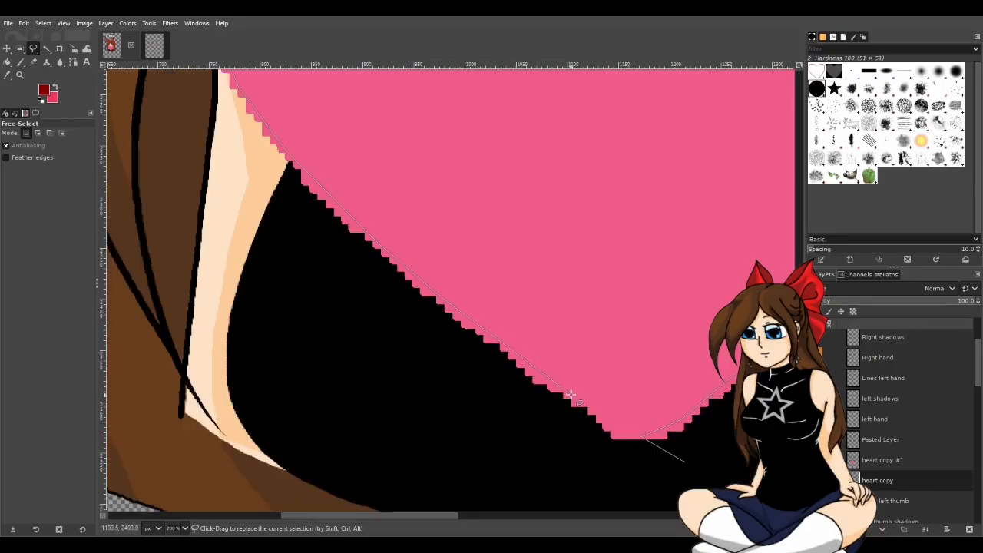
left_click(613, 428)
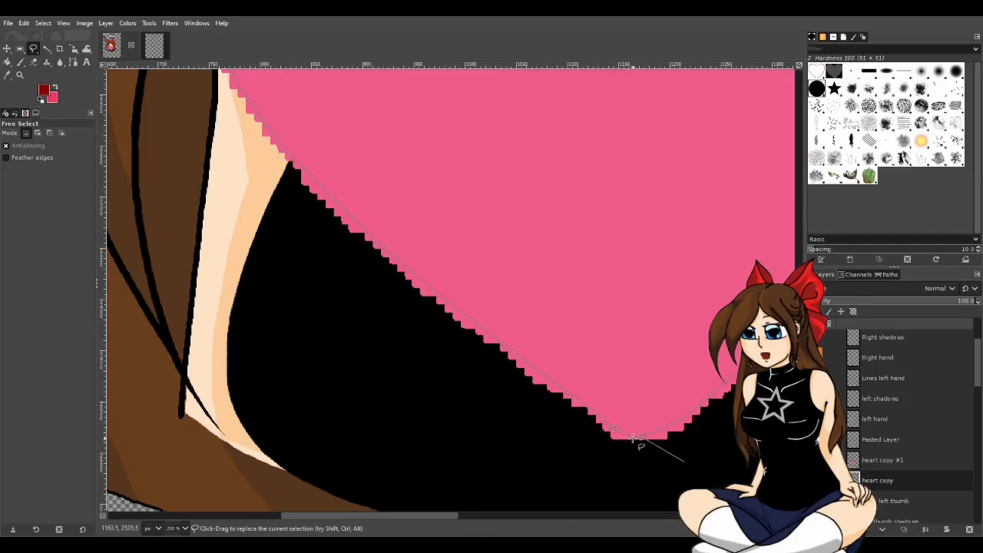